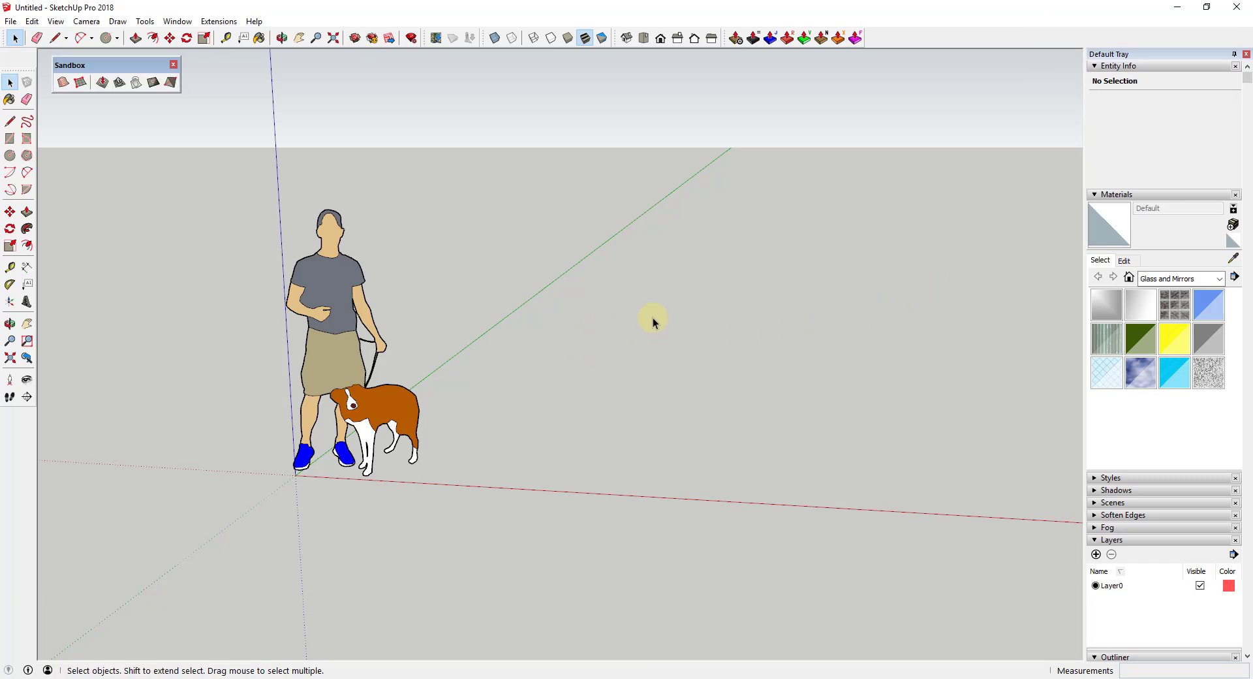
Step: Draw an upright 24-sided circle with a radius of about 1' 3" beside the dog, facing along the green axis
{"action": "middle_click_drag", "start_coordinate": [631, 351], "coordinate": [712, 378]}
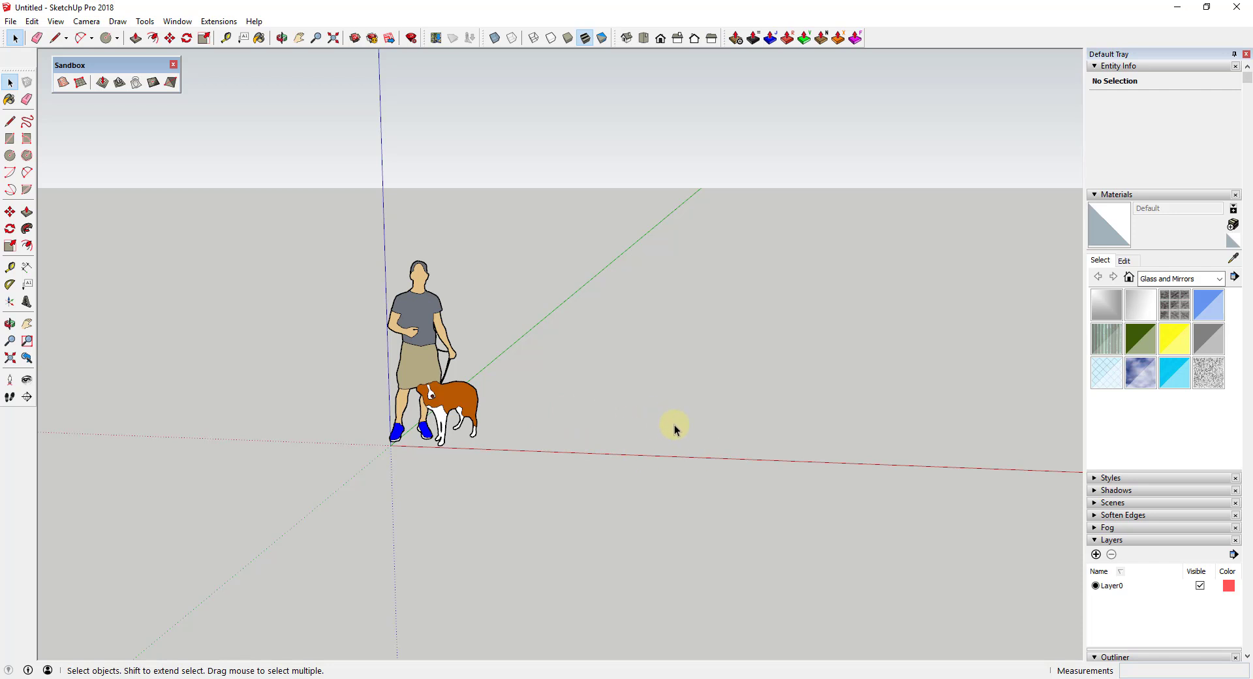
{"action": "key", "text": "c"}
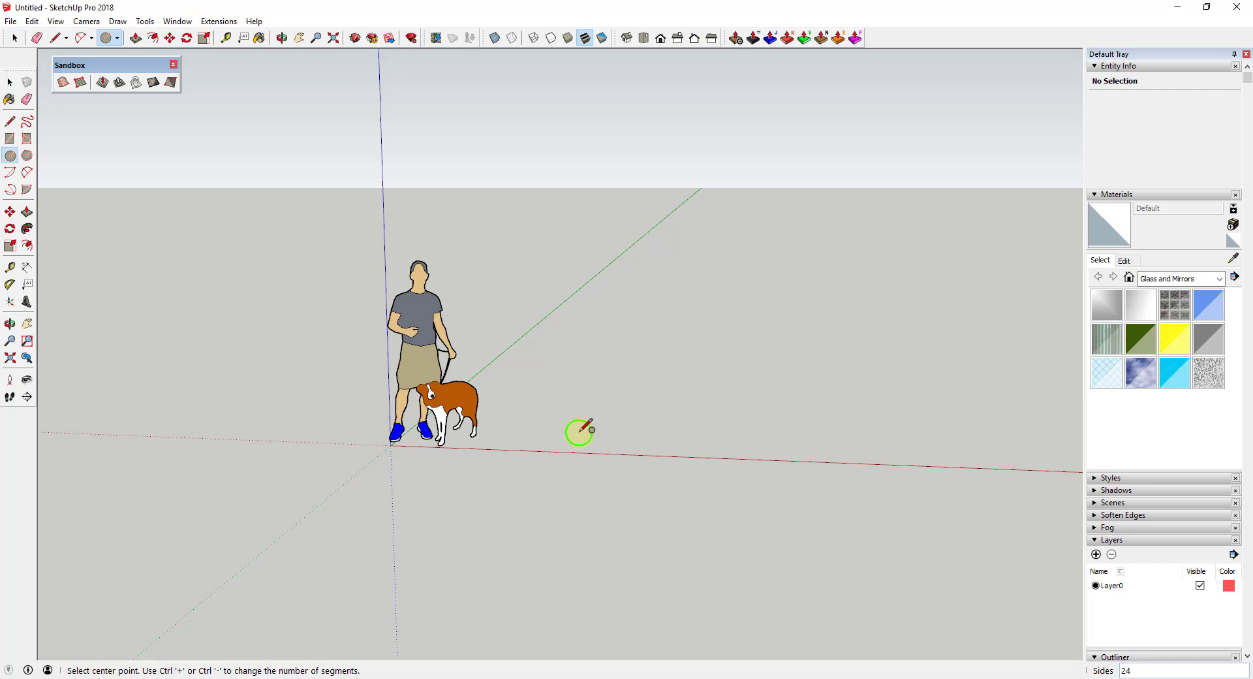
{"action": "left_click", "coordinate": [574, 432]}
{"action": "left_click", "coordinate": [608, 433]}
{"action": "key", "text": "space"}
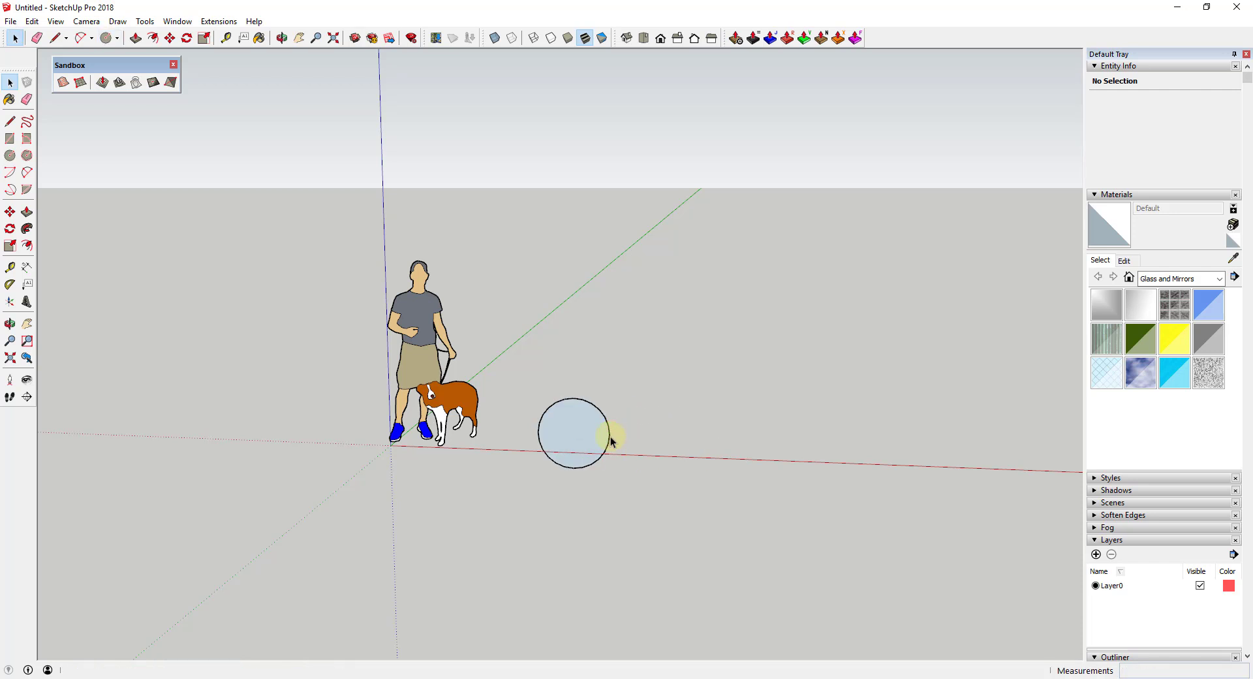
Step: Push/pull the circle back along the green axis into a cylinder about 12' 11" long
{"action": "key", "text": "p"}
{"action": "left_click_drag", "start_coordinate": [574, 439], "coordinate": [637, 383]}
{"action": "key", "text": "space"}
{"action": "scroll", "coordinate": [620, 417], "scroll_direction": "up", "scroll_amount": 2}
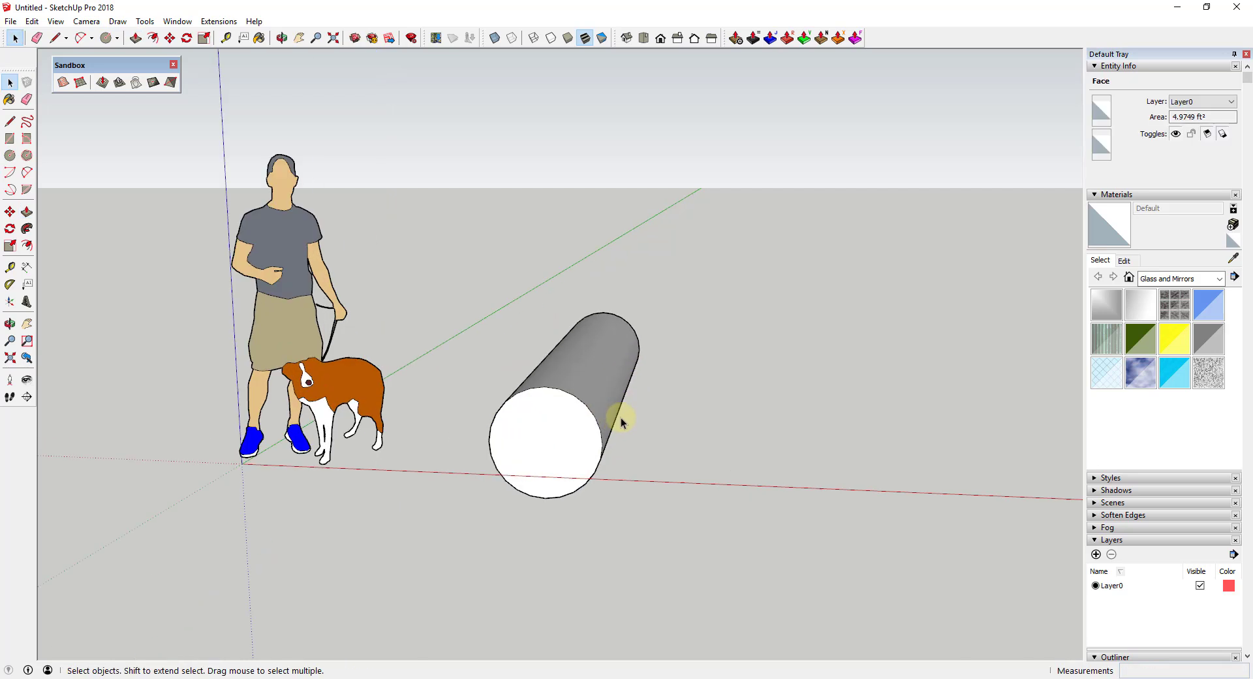
Step: Select the cylinder's curved side and examine how its surface and round end are shaped
{"action": "middle_click_drag", "start_coordinate": [621, 417], "coordinate": [490, 425]}
{"action": "left_click", "coordinate": [523, 402]}
{"action": "scroll", "coordinate": [524, 402], "scroll_direction": "up", "scroll_amount": 3}
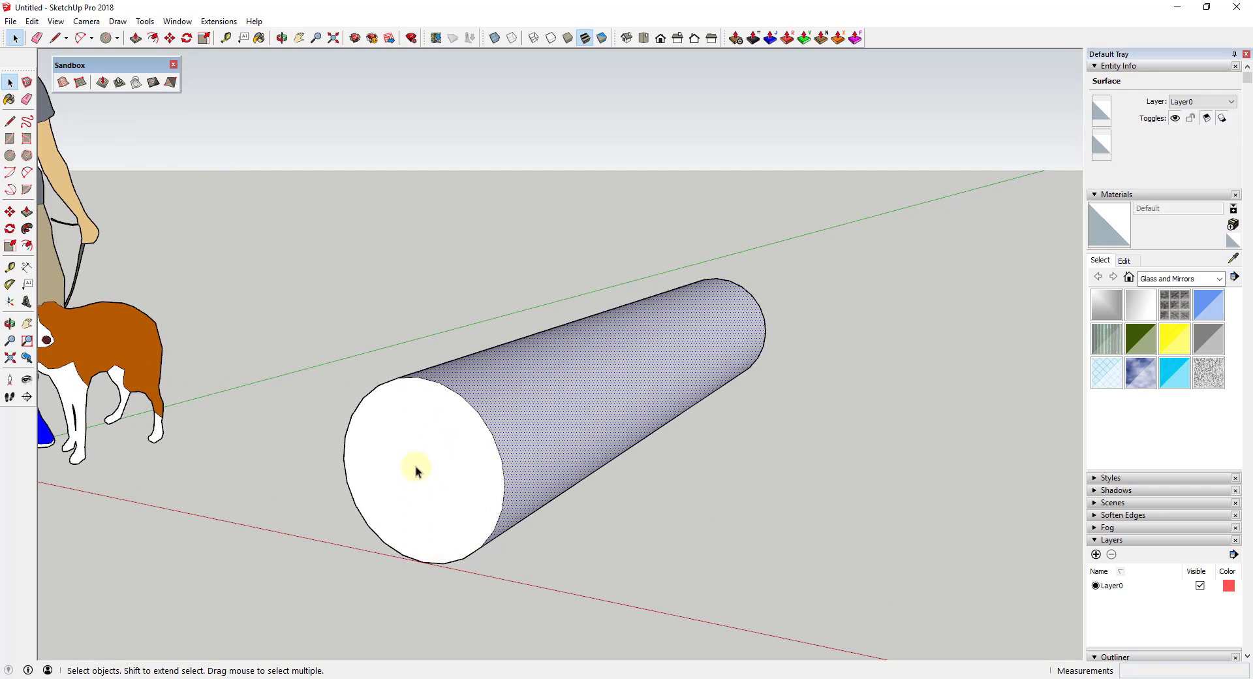
{"action": "scroll", "coordinate": [552, 464], "scroll_direction": "down", "scroll_amount": 5}
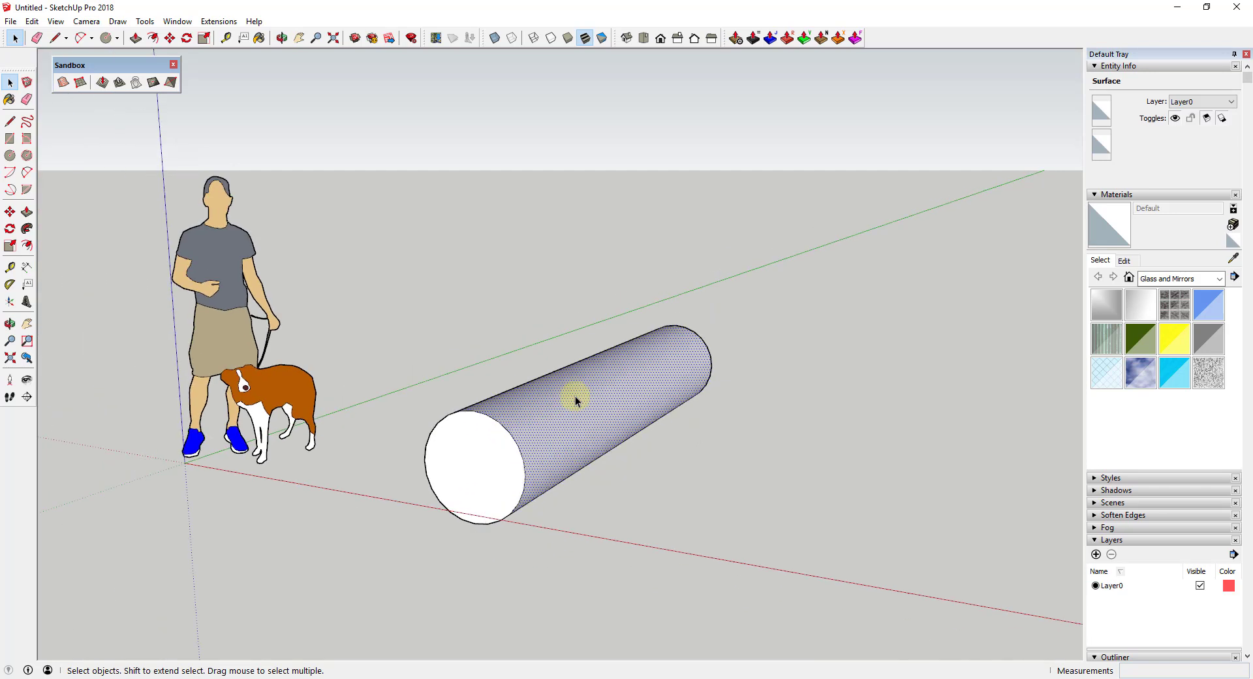
{"action": "middle_click_drag", "start_coordinate": [573, 394], "coordinate": [574, 364]}
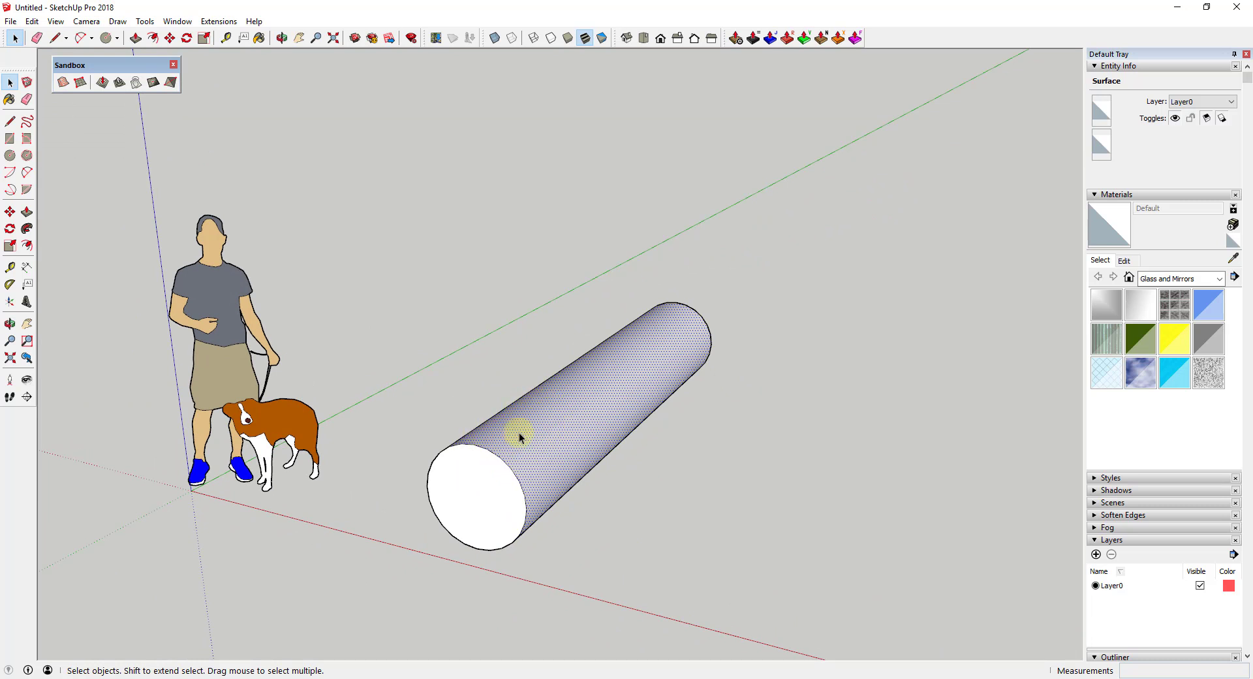
{"action": "middle_click_drag", "start_coordinate": [559, 453], "coordinate": [603, 417]}
Step: Show the model's hidden geometry so the cylinder's softened edges can be seen
{"action": "left_click", "coordinate": [56, 21]}
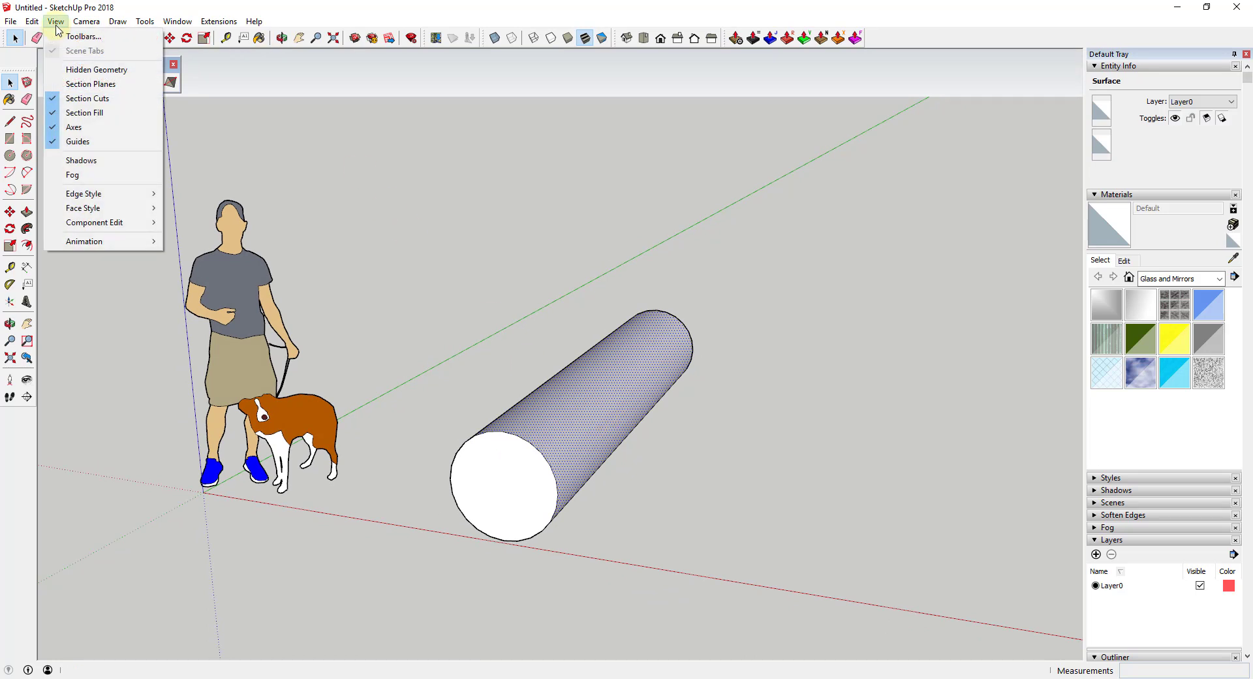
{"action": "left_click", "coordinate": [84, 70]}
{"action": "scroll", "coordinate": [515, 420], "scroll_direction": "up", "scroll_amount": 4}
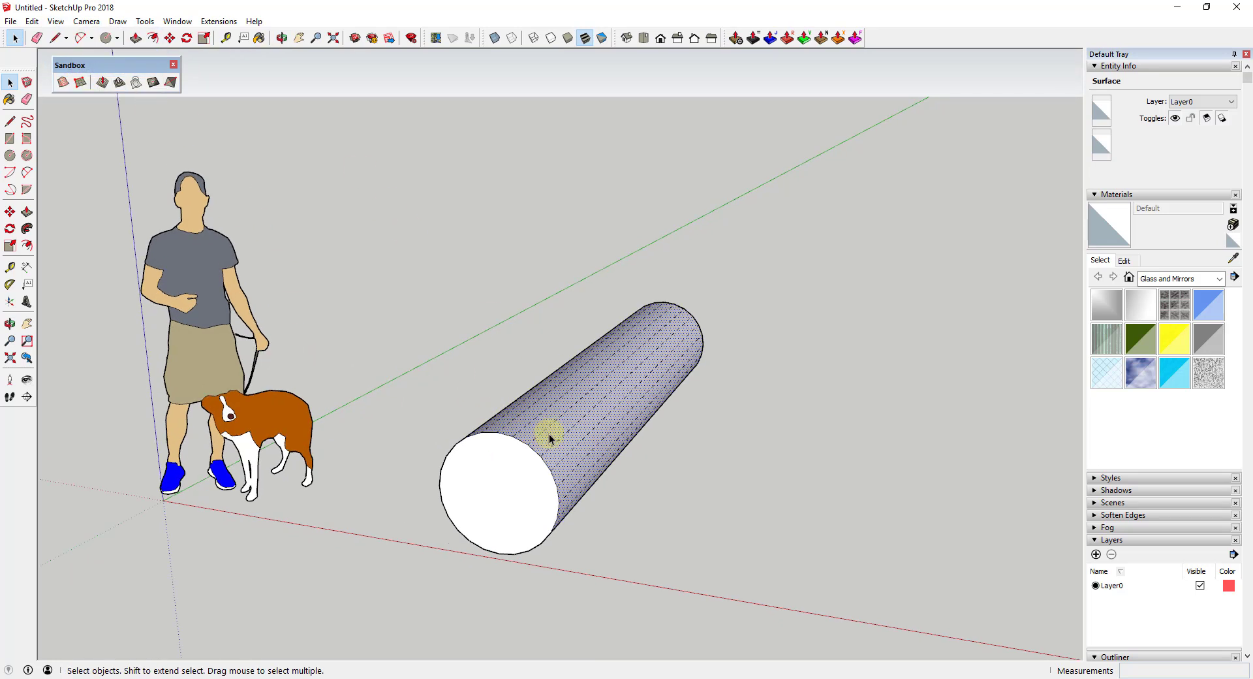
Step: Select a dashed edge, one side facet and the front circle of the cylinder in turn to check their properties
{"action": "left_click", "coordinate": [522, 427]}
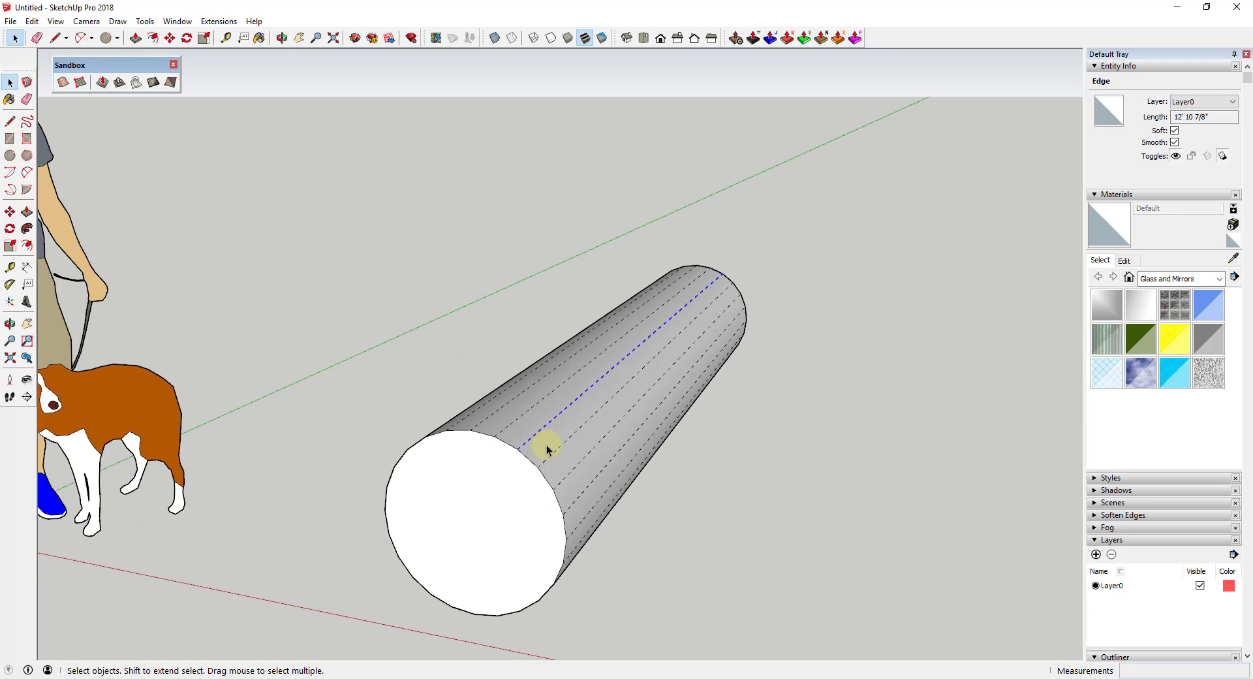
{"action": "left_click", "coordinate": [549, 446]}
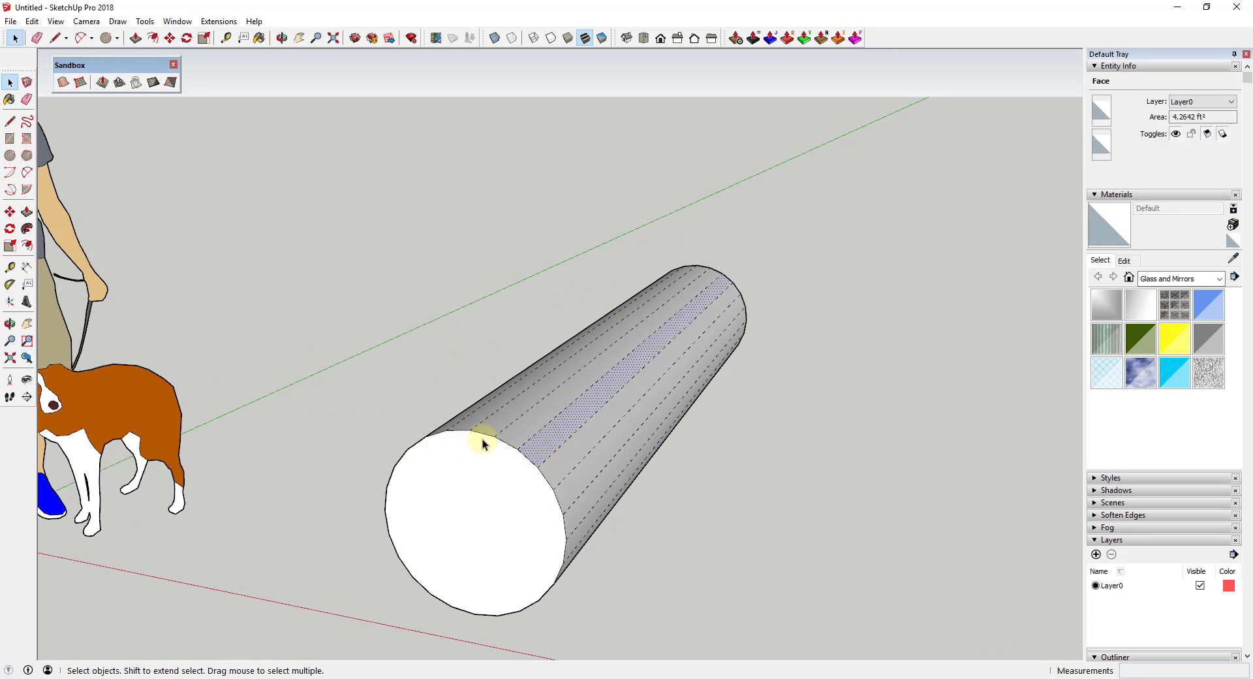
{"action": "left_click", "coordinate": [547, 485]}
Step: Draw a second upright circle with 48 sides in front of the red axis, beside the first cylinder
{"action": "scroll", "coordinate": [547, 484], "scroll_direction": "down", "scroll_amount": 5}
{"action": "key", "text": "c"}
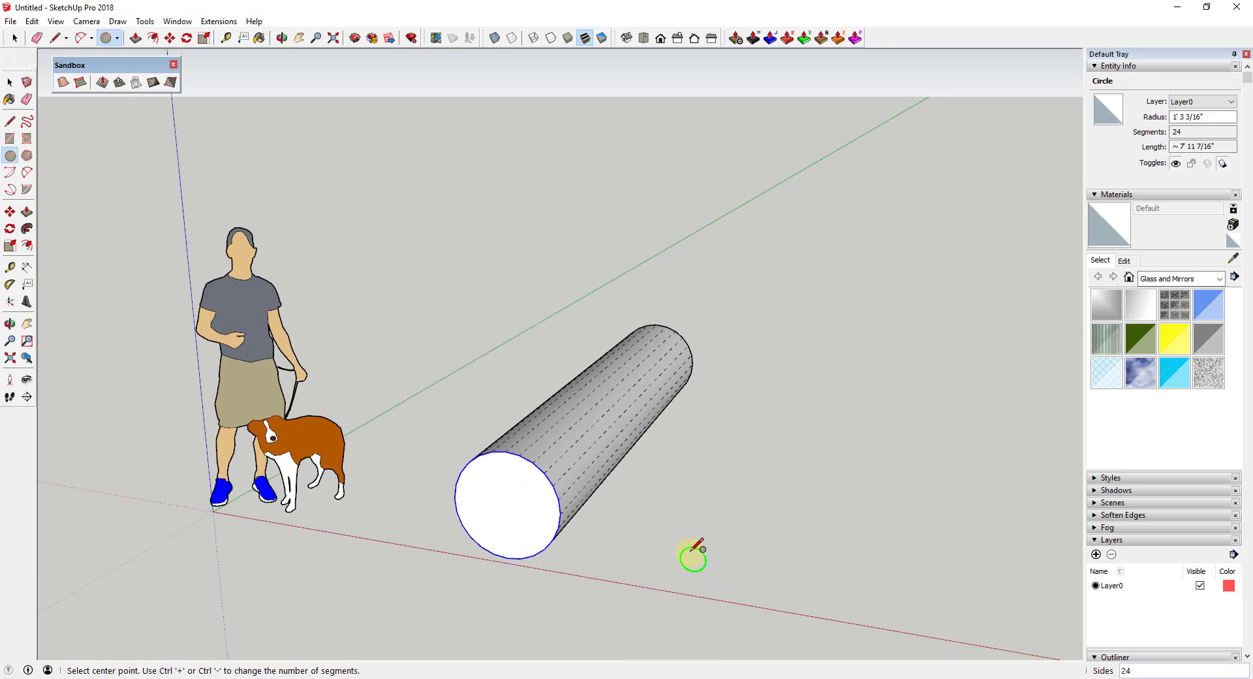
{"action": "type", "text": "4"}
{"action": "left_click", "coordinate": [688, 550]}
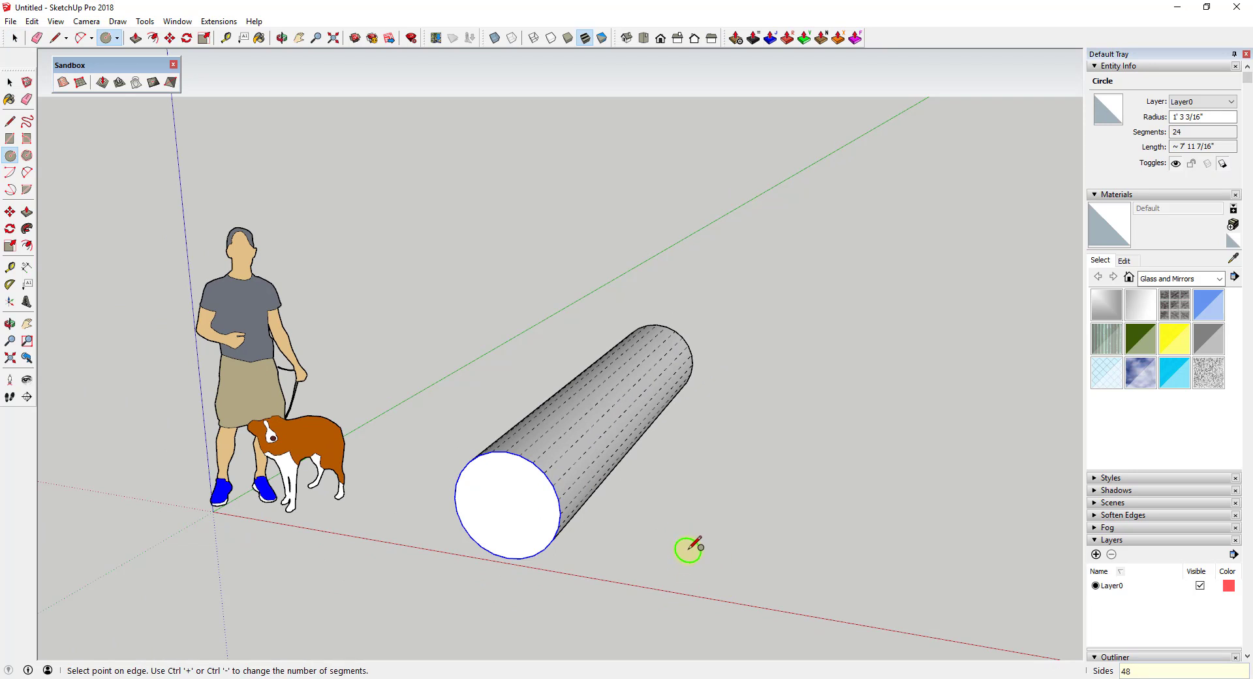
{"action": "left_click", "coordinate": [751, 551]}
{"action": "key", "text": "space"}
Step: Push/pull the 48-sided circle back into a cylinder roughly as long as the first one
{"action": "key", "text": "p"}
{"action": "left_click", "coordinate": [741, 562]}
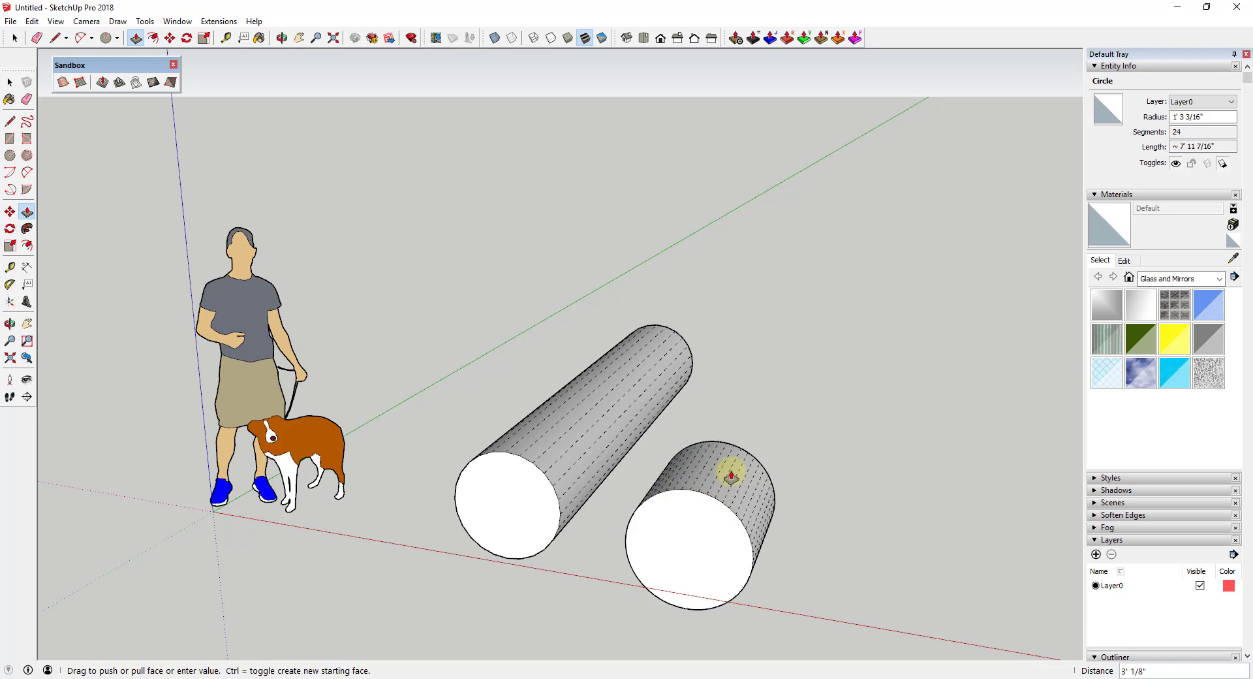
{"action": "left_click", "coordinate": [759, 367]}
{"action": "key", "text": "space"}
{"action": "middle_click_drag", "start_coordinate": [759, 379], "coordinate": [663, 506]}
Step: Turn hidden geometry off and back on, and compare the segment spacing on the two cylinders
{"action": "left_click", "coordinate": [56, 21]}
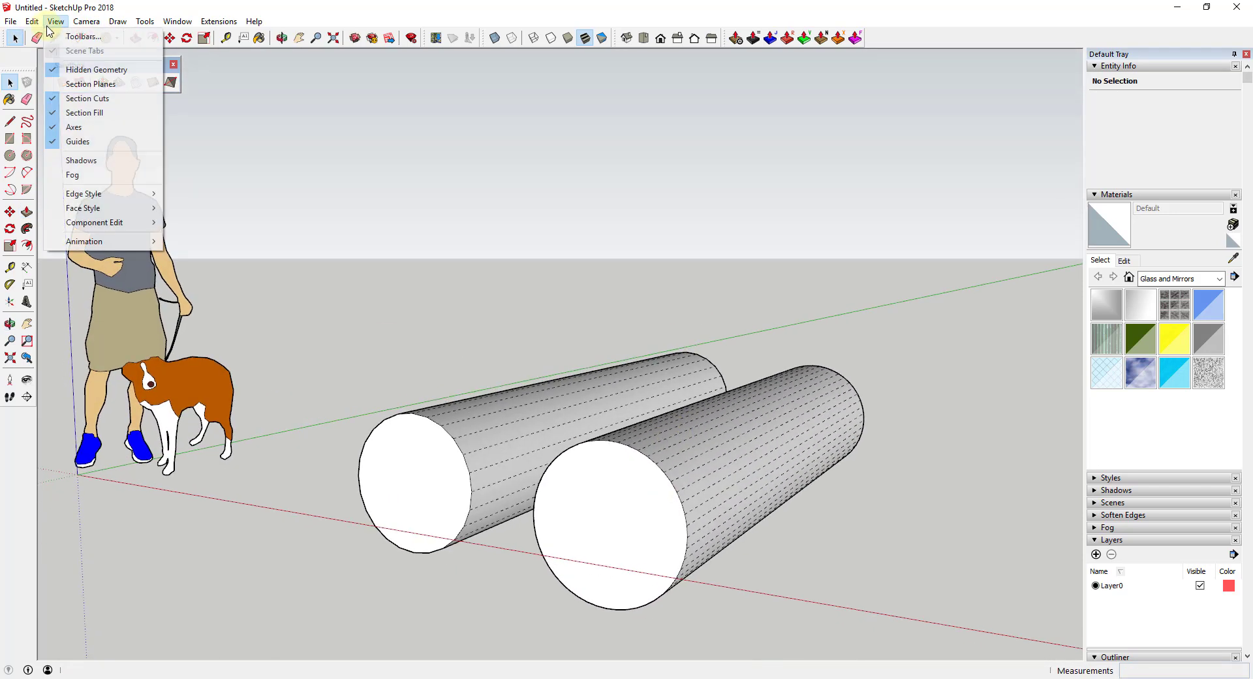
{"action": "left_click", "coordinate": [72, 69]}
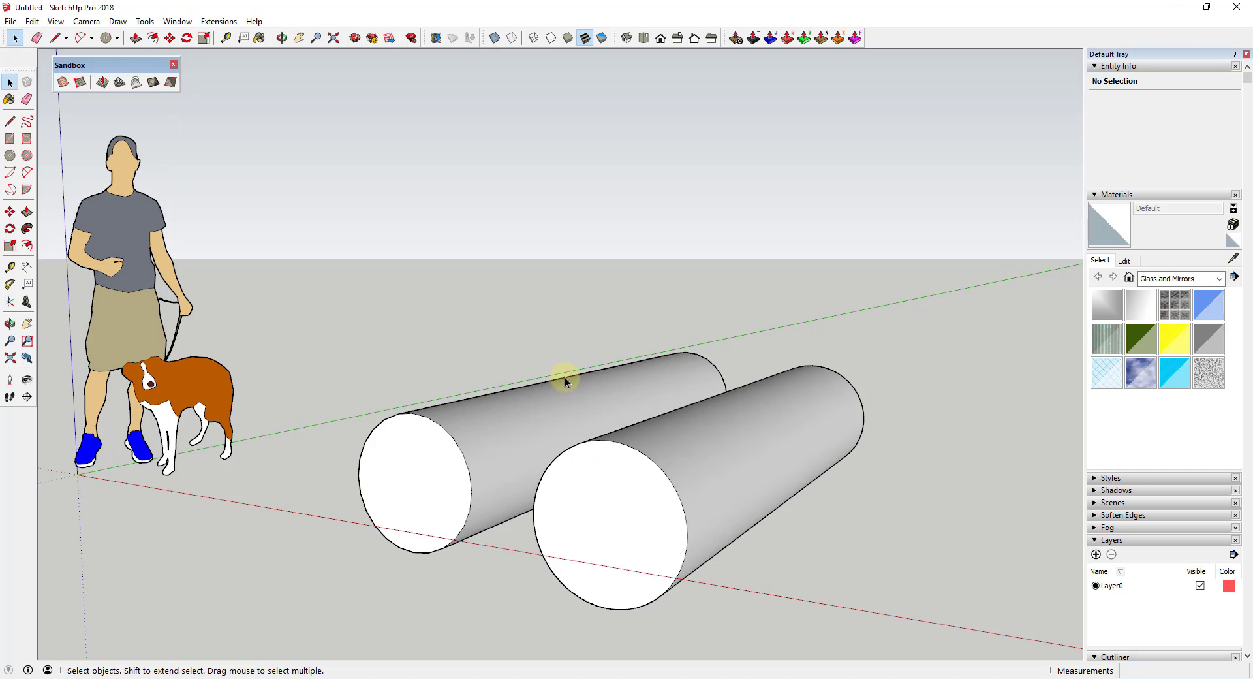
{"action": "left_click", "coordinate": [56, 22]}
{"action": "left_click", "coordinate": [72, 69]}
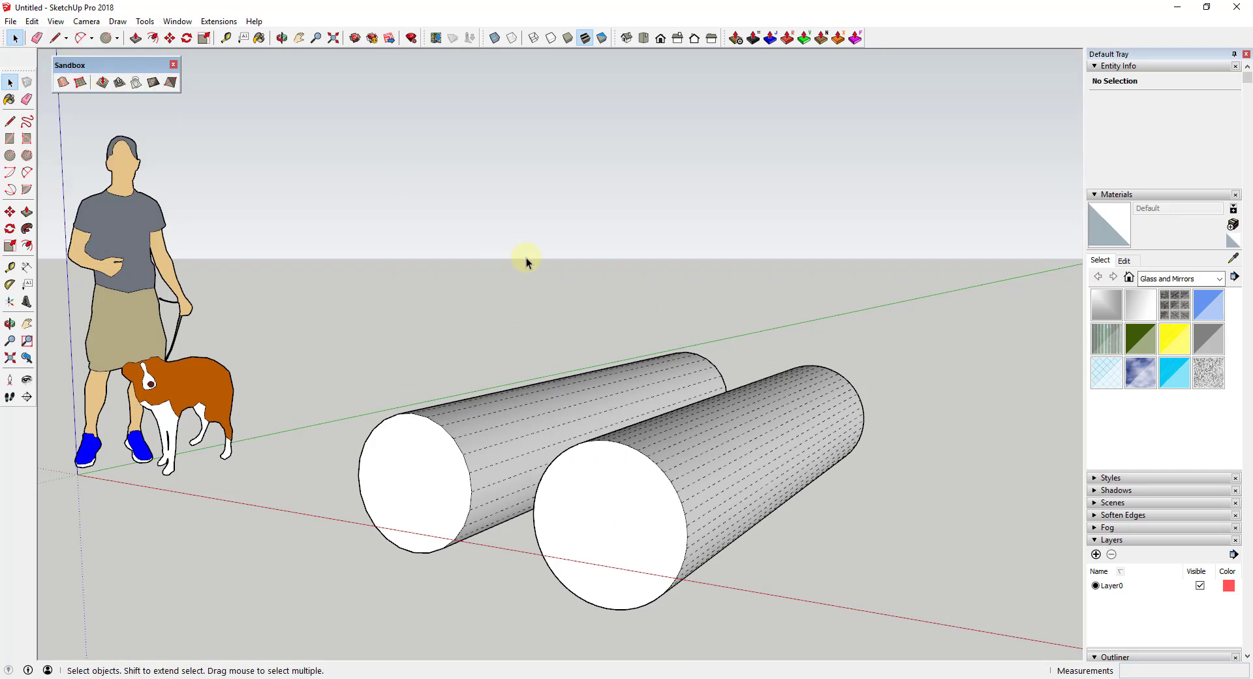
{"action": "middle_click_drag", "start_coordinate": [526, 257], "coordinate": [554, 360]}
{"action": "scroll", "coordinate": [640, 543], "scroll_direction": "up", "scroll_amount": 2}
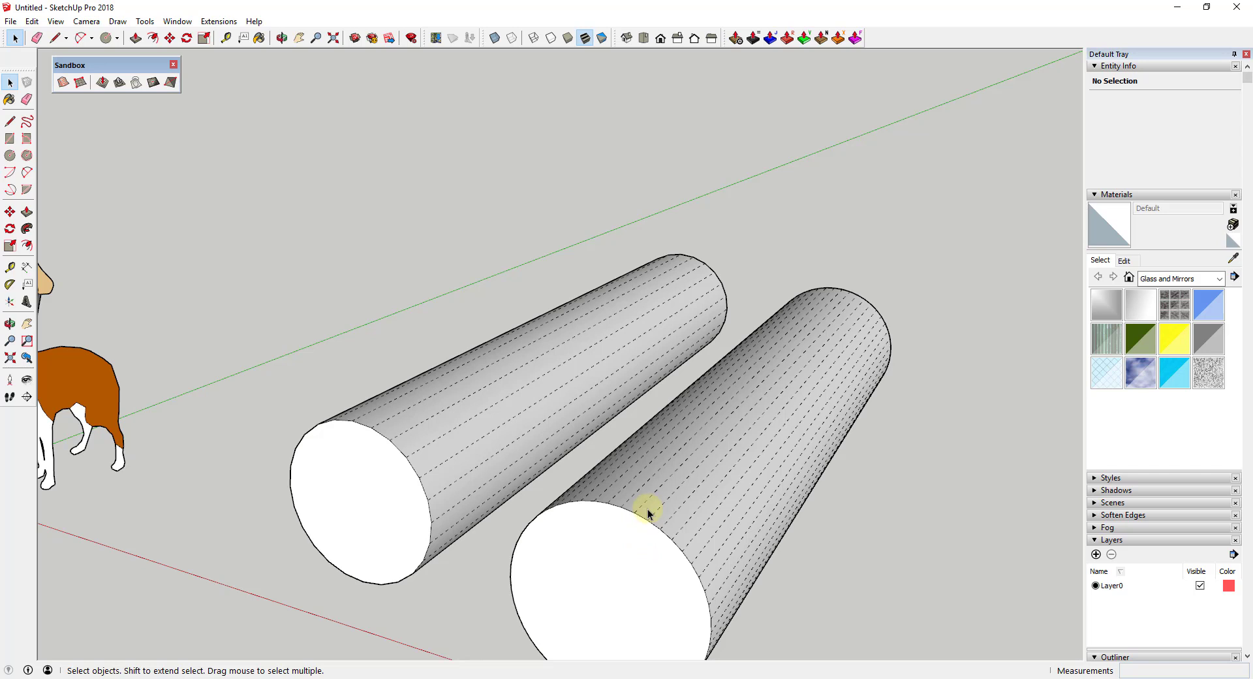
{"action": "scroll", "coordinate": [503, 402], "scroll_direction": "down", "scroll_amount": 1}
{"action": "scroll", "coordinate": [648, 531], "scroll_direction": "down", "scroll_amount": 2}
{"action": "mouse_move", "coordinate": [649, 531]}
{"action": "middle_mouse_down"}
{"action": "mouse_move", "coordinate": [650, 562]}
{"action": "mouse_move", "coordinate": [655, 534]}
{"action": "middle_mouse_up"}
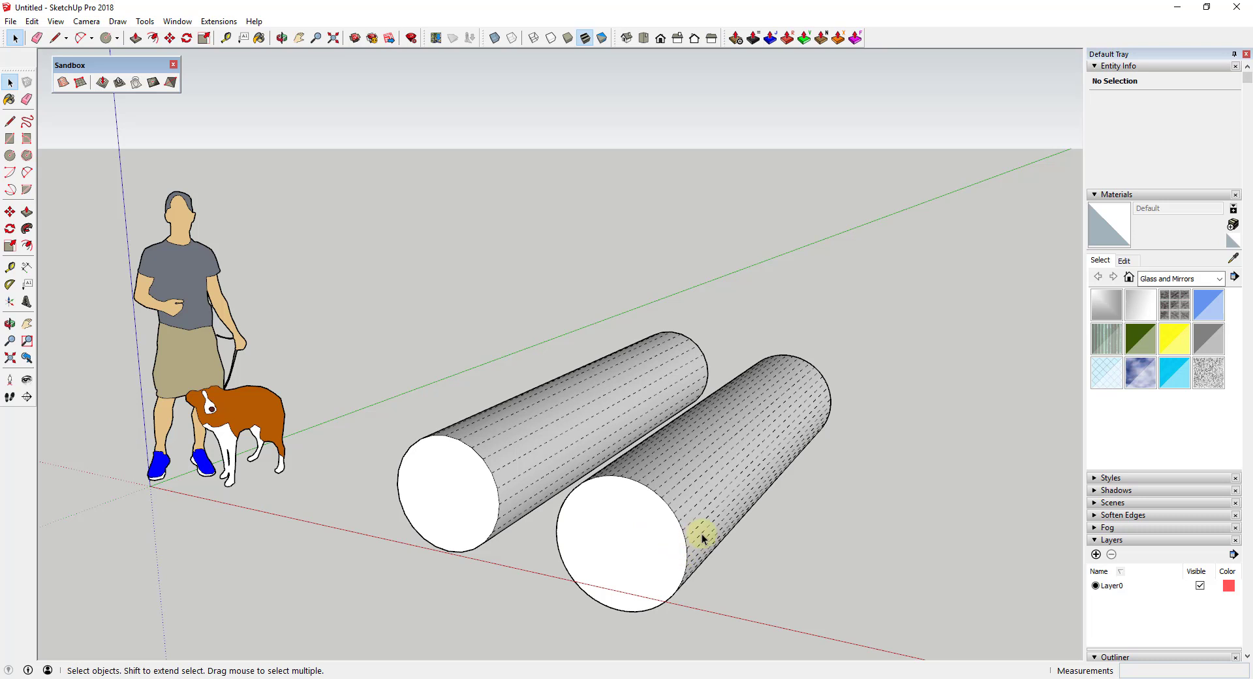
Step: Draw a third upright circle with 24 sides and a radius of about 10 5/16" beside the second cylinder
{"action": "scroll", "coordinate": [702, 533], "scroll_direction": "down", "scroll_amount": 2}
{"action": "key", "text": "c"}
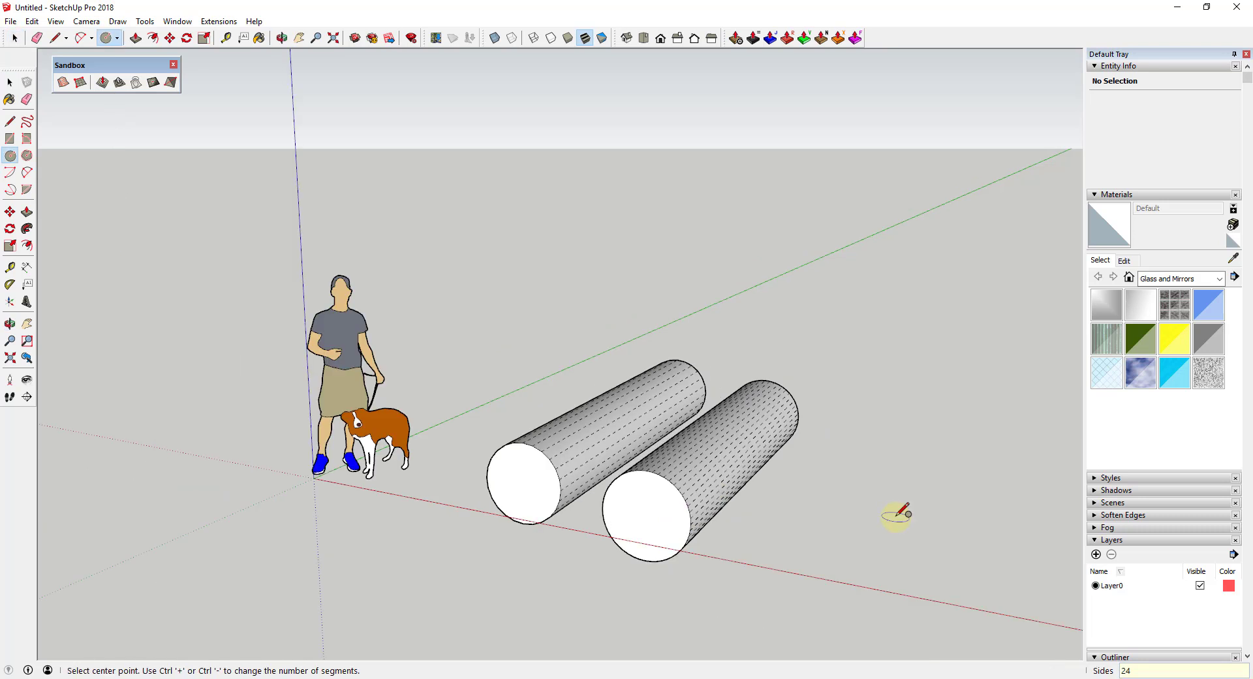
{"action": "left_click", "coordinate": [804, 559]}
{"action": "left_click", "coordinate": [840, 559]}
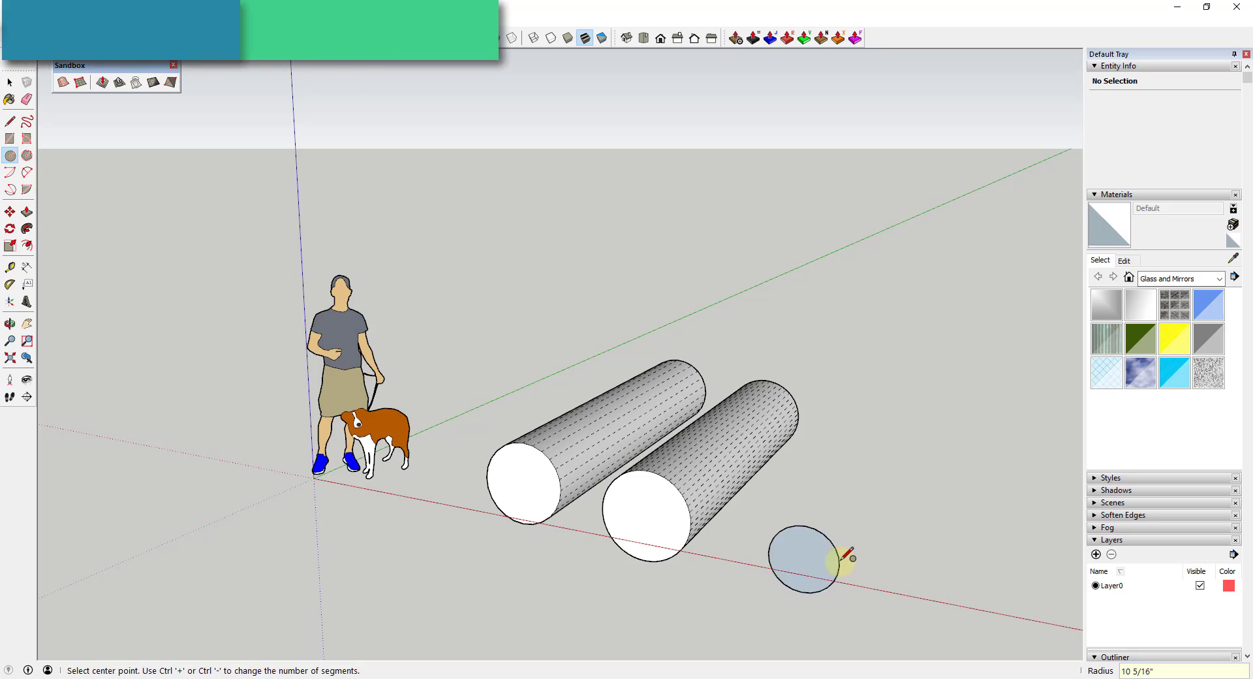
{"action": "key", "text": "space"}
Step: Explode the third circle's curve into separate edges
{"action": "scroll", "coordinate": [809, 559], "scroll_direction": "up", "scroll_amount": 3}
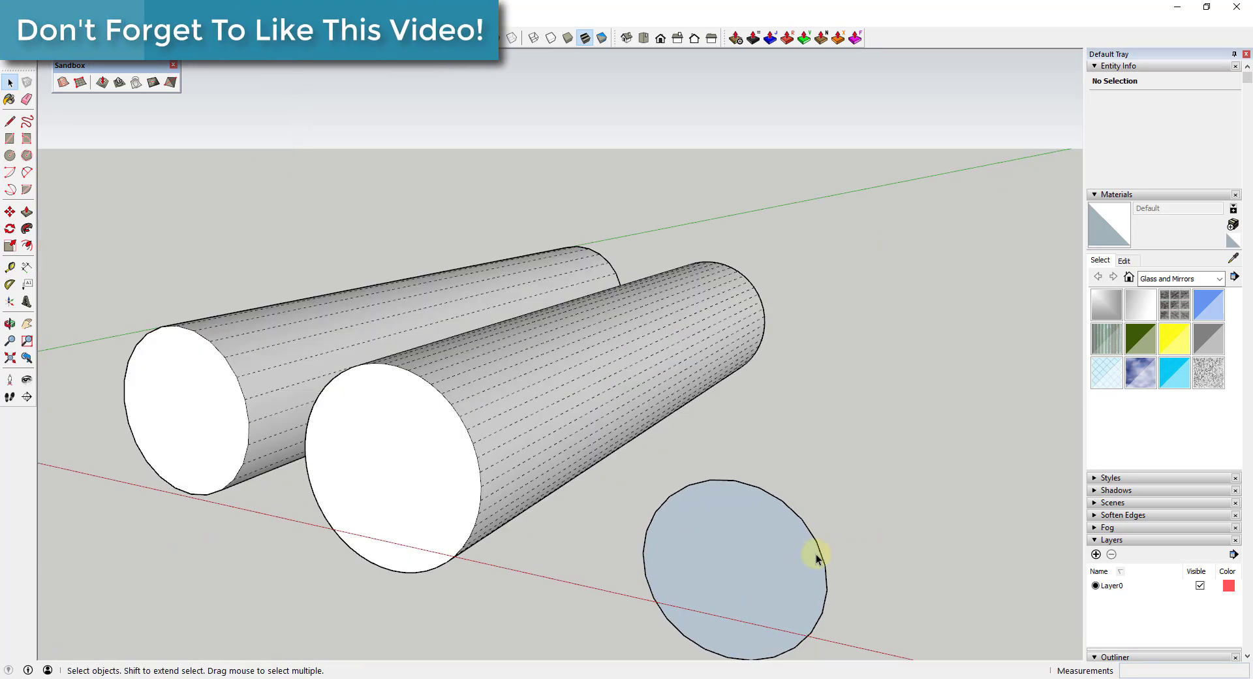
{"action": "left_click", "coordinate": [817, 555]}
{"action": "right_click", "coordinate": [821, 549]}
{"action": "left_click", "coordinate": [868, 326]}
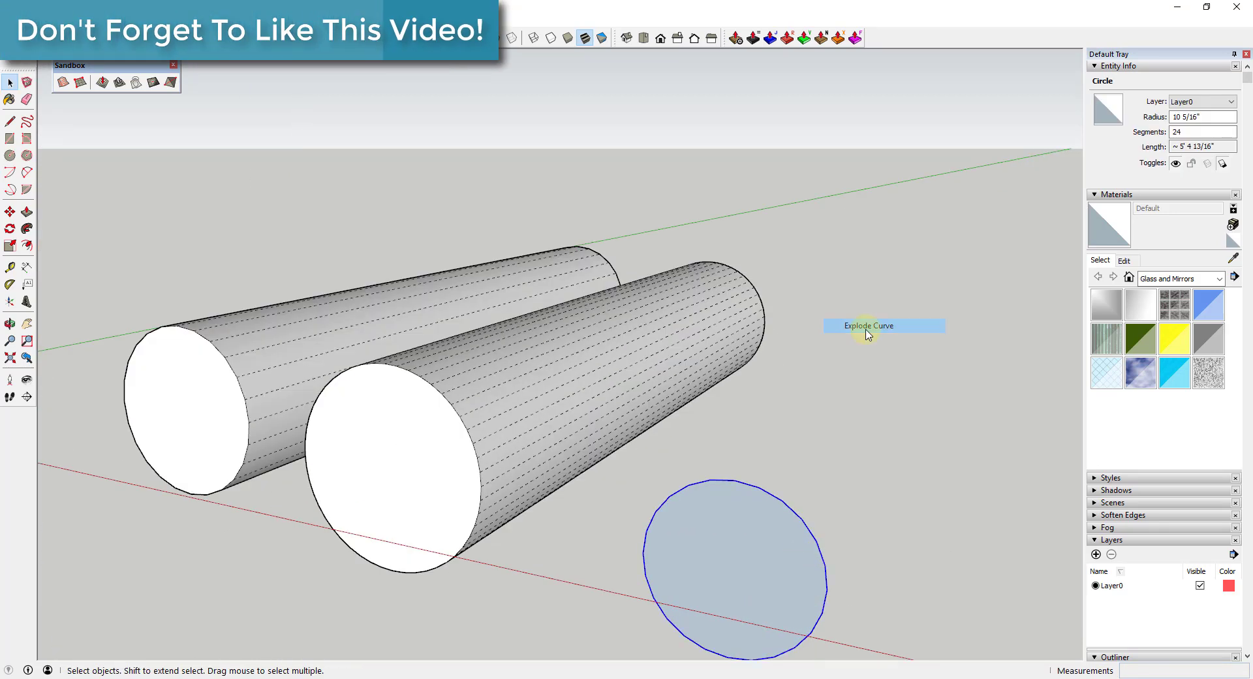
Step: Push/pull the exploded circle's face back along the green axis into a long cylinder with hard side edges
{"action": "scroll", "coordinate": [755, 511], "scroll_direction": "down", "scroll_amount": 5}
{"action": "key", "text": "p"}
{"action": "left_click", "coordinate": [769, 525]}
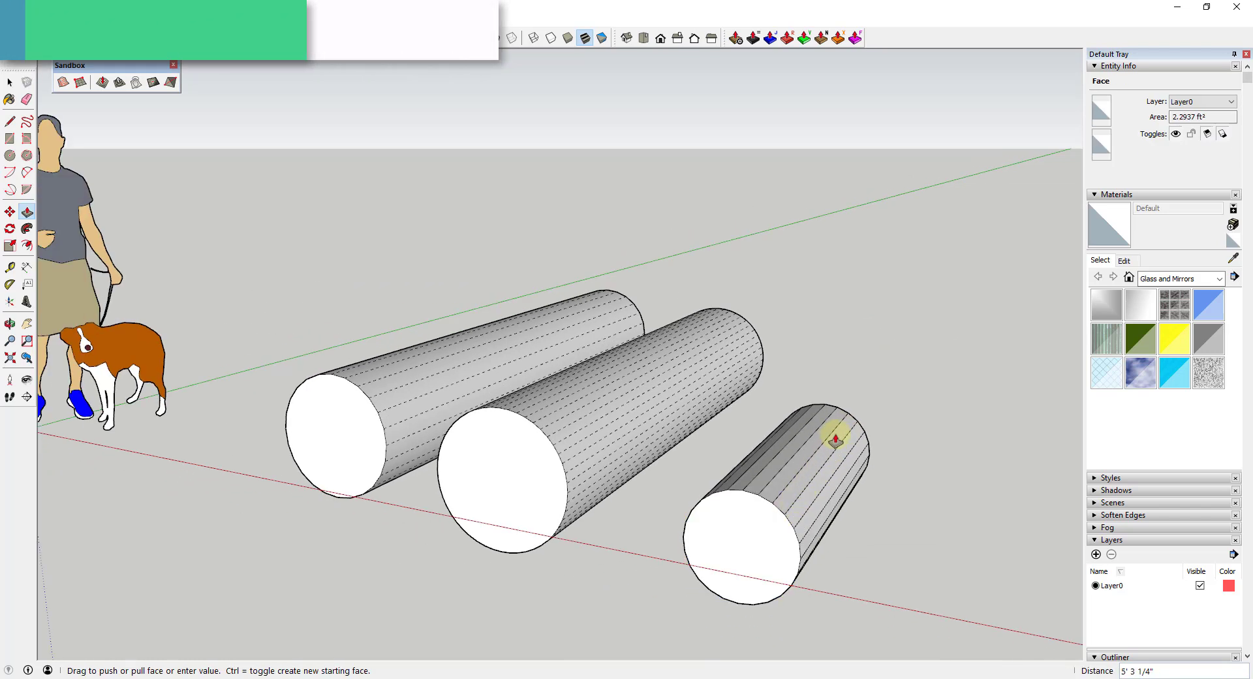
{"action": "left_click", "coordinate": [878, 382]}
{"action": "key", "text": "space"}
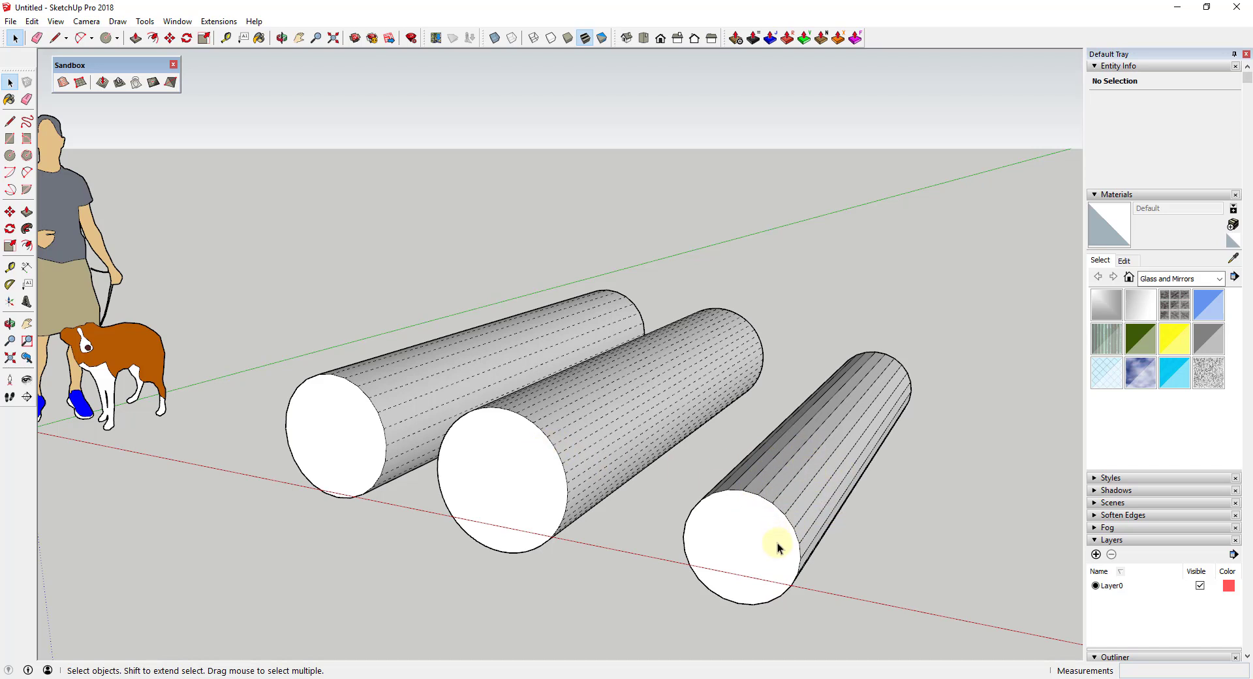
{"action": "scroll", "coordinate": [836, 458], "scroll_direction": "down", "scroll_amount": 5}
{"action": "middle_click_drag", "start_coordinate": [890, 470], "coordinate": [863, 450]}
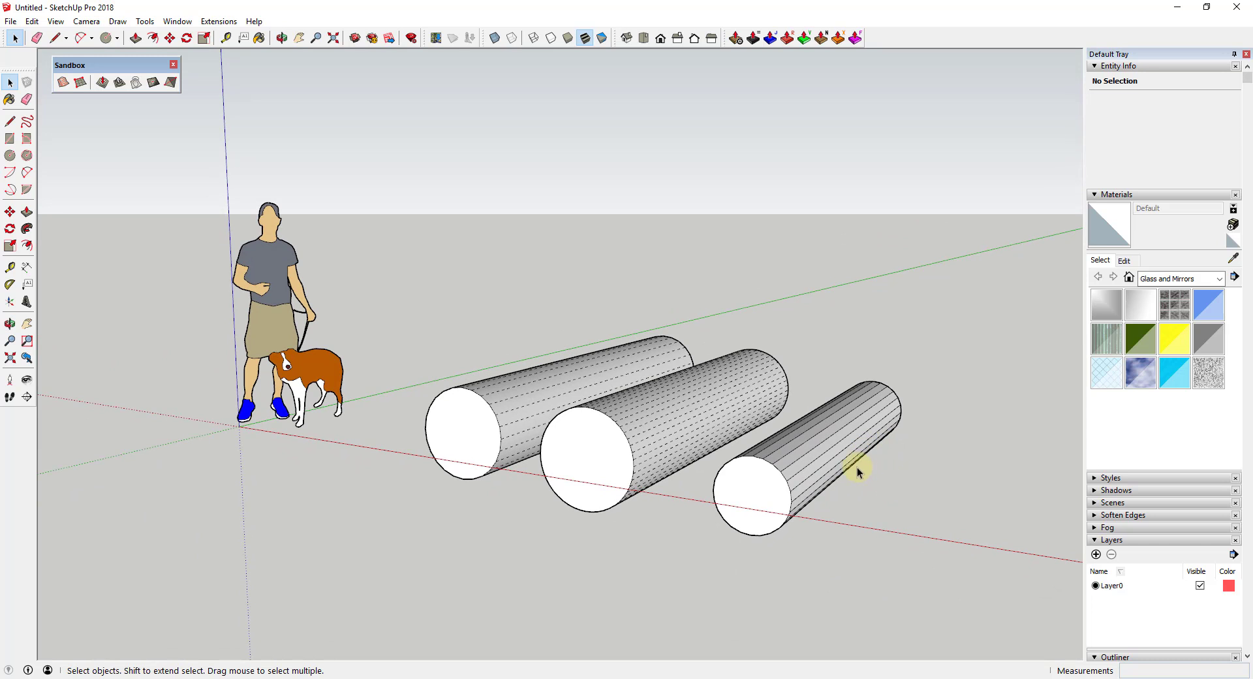
Step: Draw a flat rectangle about 6' 9" wide on the ground near the red axis, beyond the third cylinder
{"action": "scroll", "coordinate": [735, 429], "scroll_direction": "down", "scroll_amount": 5}
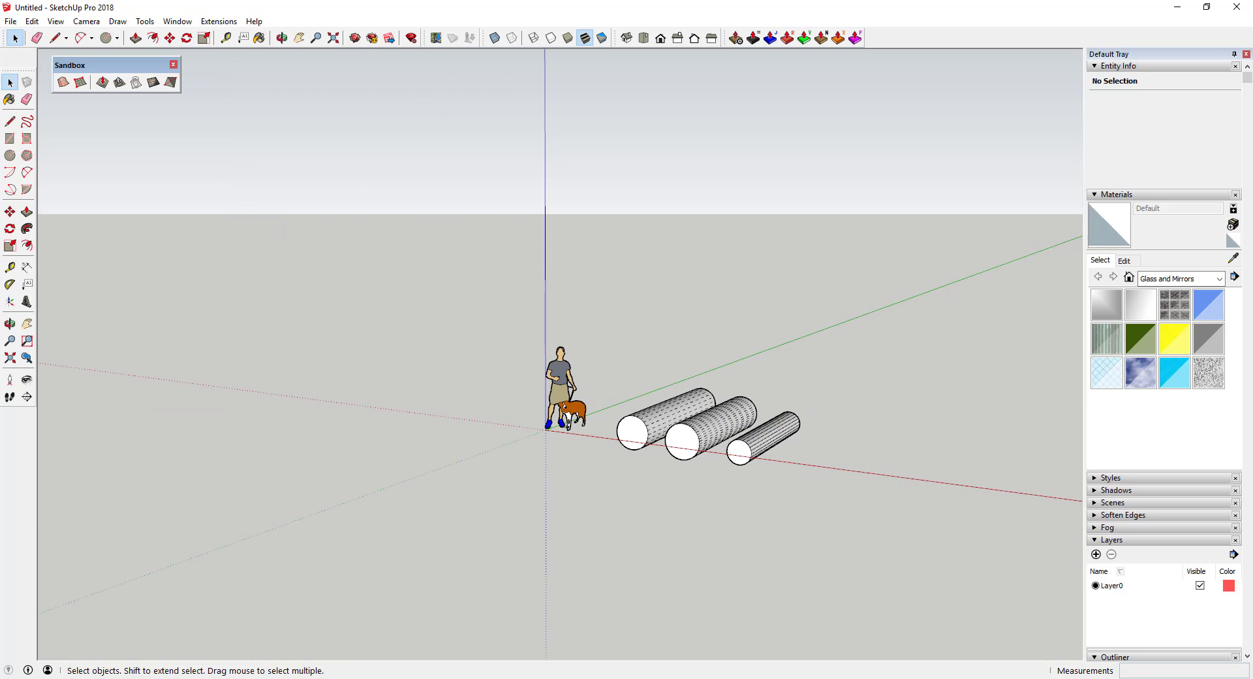
{"action": "middle_click_drag", "start_coordinate": [989, 369], "coordinate": [965, 425]}
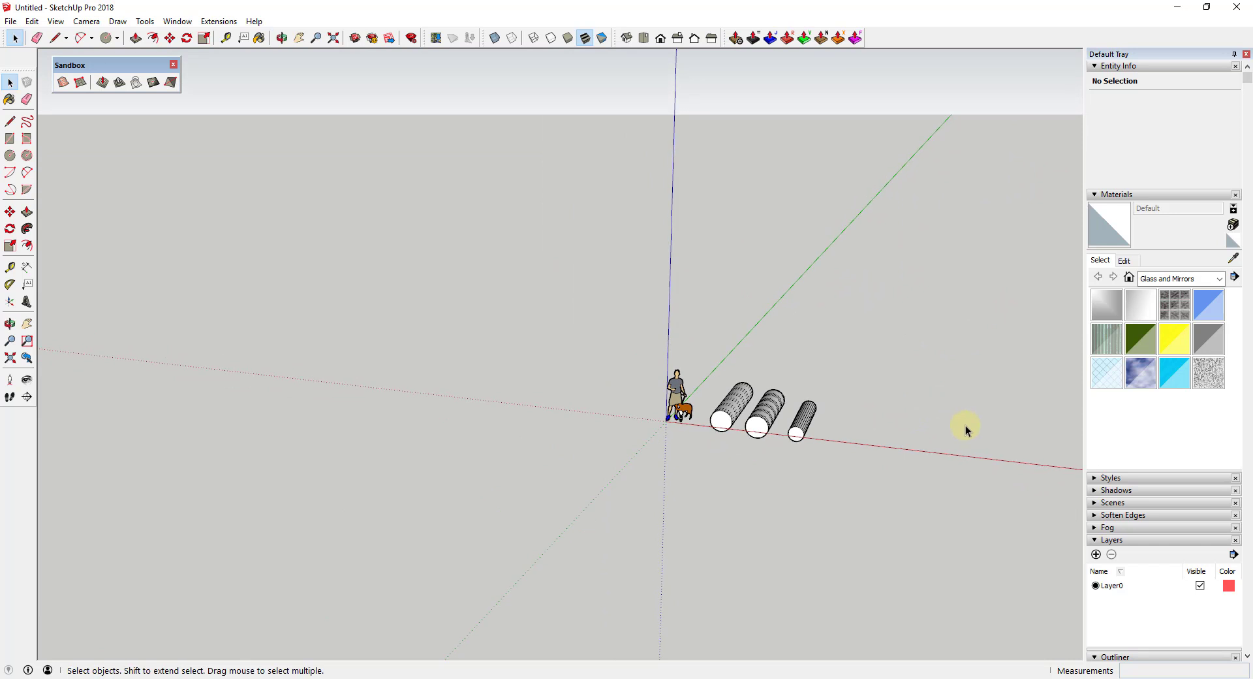
{"action": "scroll", "coordinate": [979, 423], "scroll_direction": "up", "scroll_amount": 3}
{"action": "key", "text": "r"}
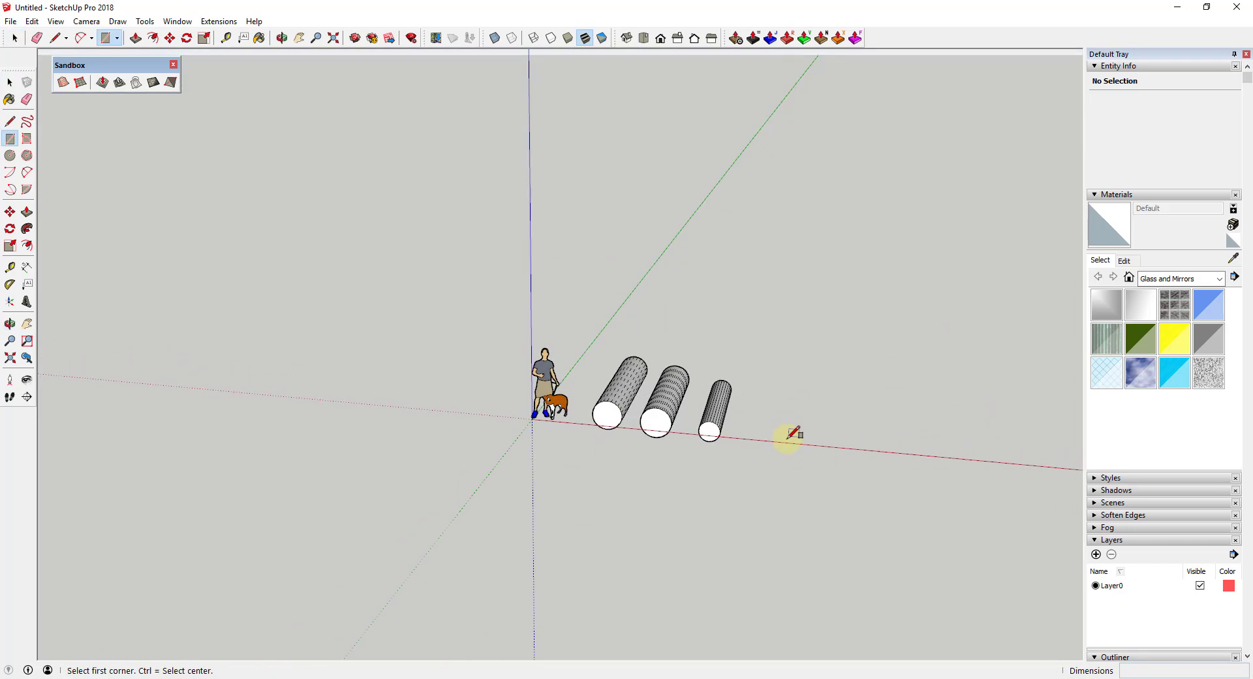
{"action": "left_click", "coordinate": [787, 441]}
{"action": "left_click", "coordinate": [871, 395]}
Step: Split the rectangle into four quadrants with two lines joining the midpoints of its opposite sides
{"action": "key", "text": "l"}
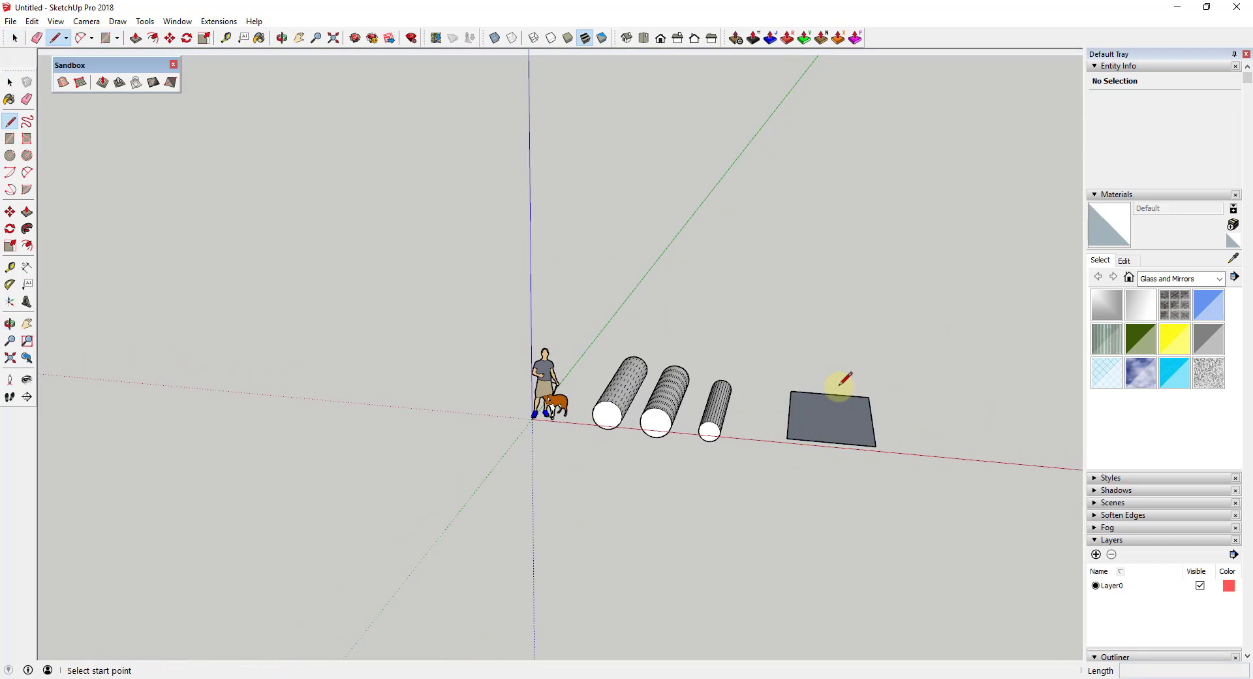
{"action": "left_click", "coordinate": [829, 395]}
{"action": "left_click", "coordinate": [831, 446]}
{"action": "key", "text": "space"}
{"action": "key", "text": "l"}
{"action": "left_click", "coordinate": [872, 421]}
{"action": "left_click", "coordinate": [789, 413]}
{"action": "key", "text": "space"}
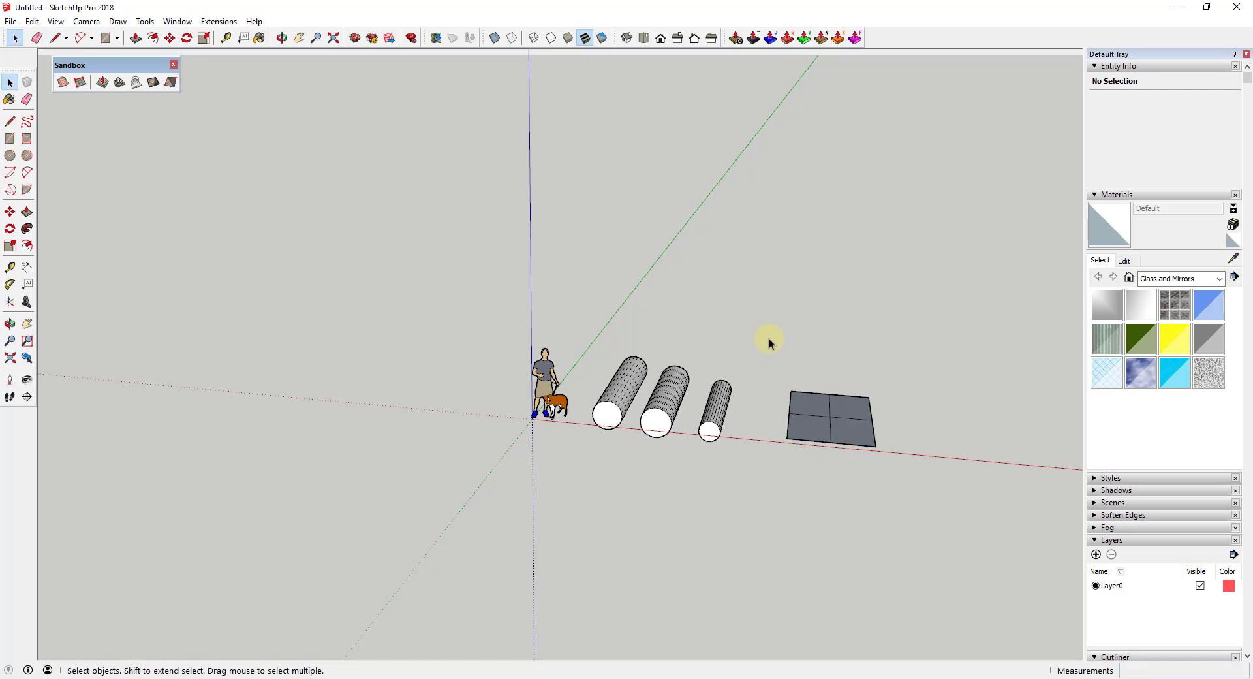
Step: Select the whole divided rectangle and reverse its faces
{"action": "left_click_drag", "start_coordinate": [765, 338], "coordinate": [917, 487]}
{"action": "right_click", "coordinate": [818, 425]}
{"action": "left_click", "coordinate": [890, 185]}
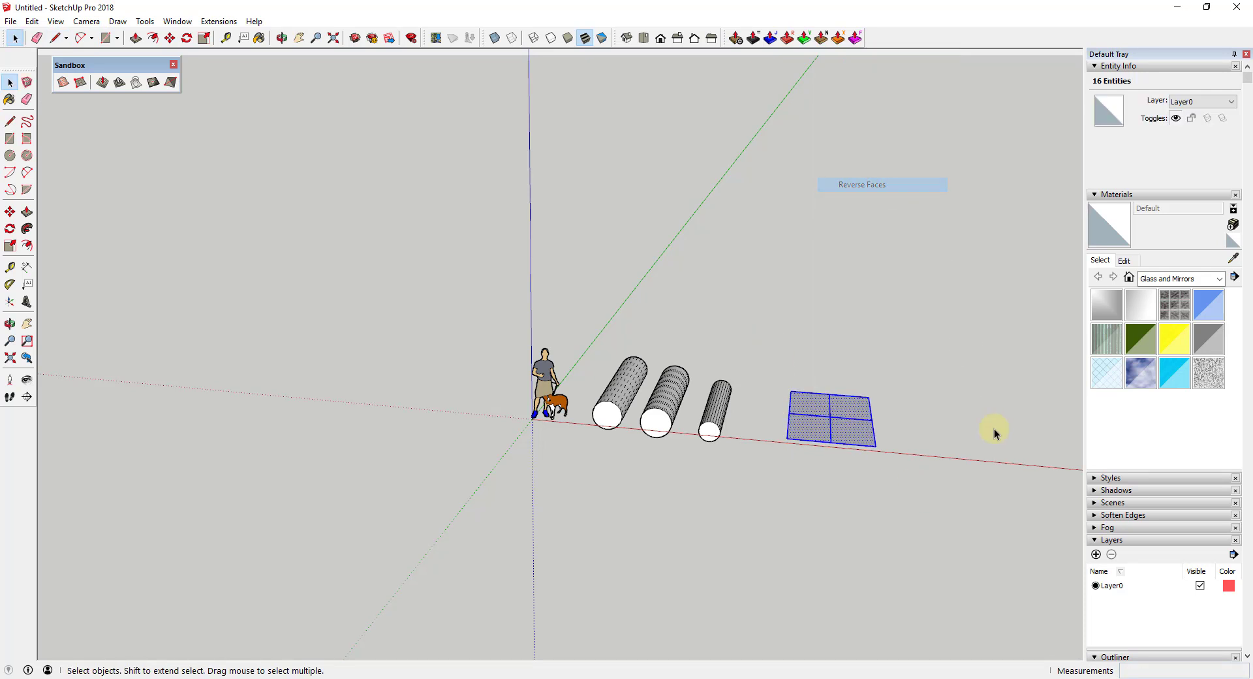
Step: Select the rectangle's quadrants one at a time to examine how the lines divide it into separate faces
{"action": "scroll", "coordinate": [834, 506], "scroll_direction": "up", "scroll_amount": 10}
{"action": "left_click", "coordinate": [834, 507]}
{"action": "middle_click_drag", "start_coordinate": [732, 422], "coordinate": [612, 386]}
{"action": "left_click", "coordinate": [612, 386]}
{"action": "left_click", "coordinate": [718, 307]}
{"action": "left_click", "coordinate": [554, 359]}
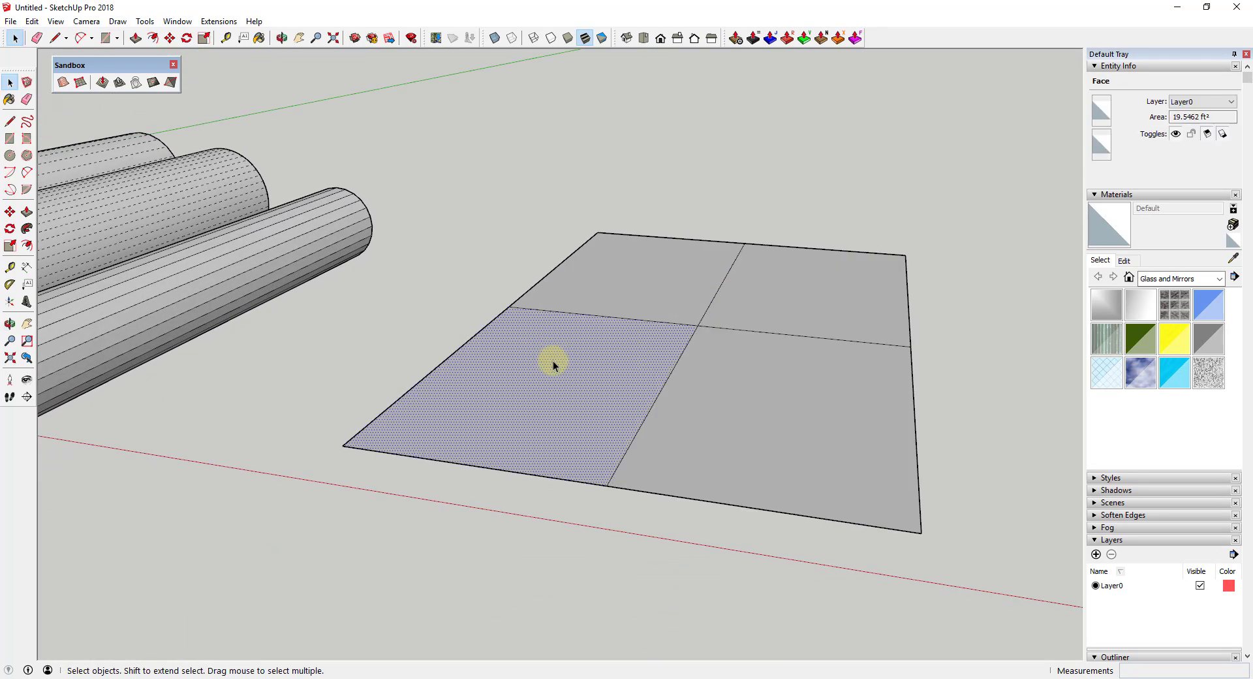
{"action": "left_click", "coordinate": [722, 423]}
{"action": "left_click", "coordinate": [755, 260]}
{"action": "left_click", "coordinate": [653, 288]}
{"action": "left_click", "coordinate": [568, 404]}
Step: Soften the four line segments dividing the flat rectangle, with the display of hidden geometry turned off
{"action": "left_click", "coordinate": [675, 323]}
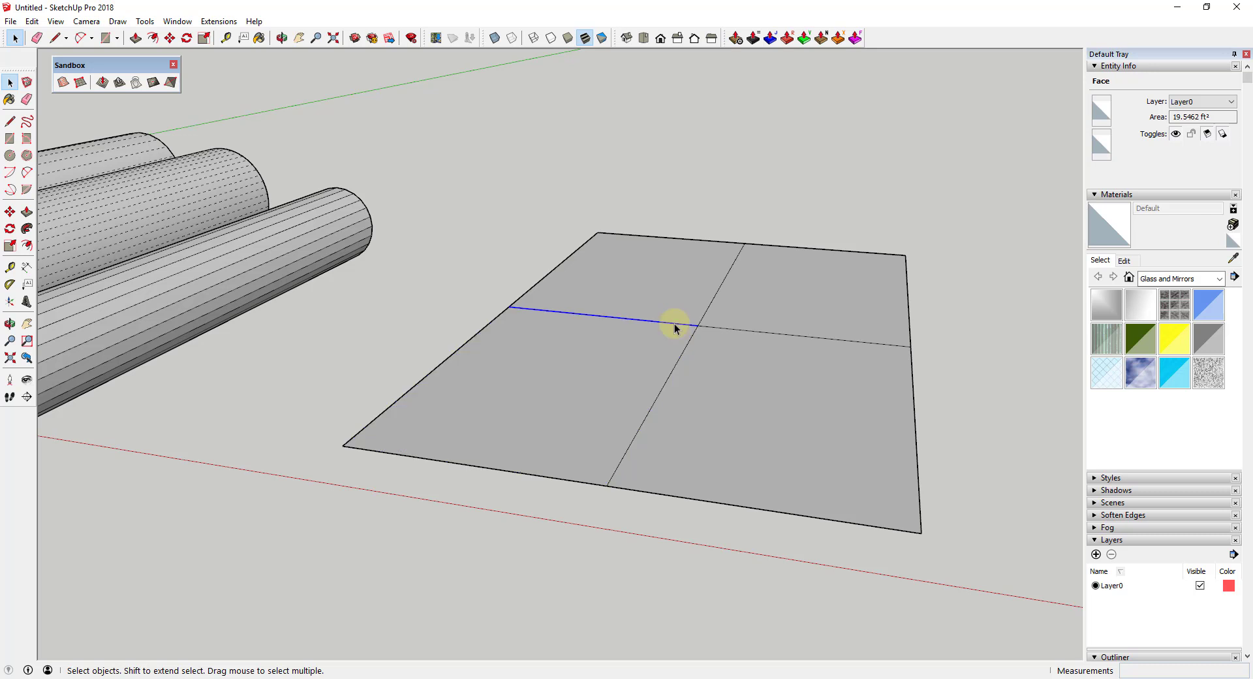
{"action": "left_click", "coordinate": [743, 330], "text": "shift"}
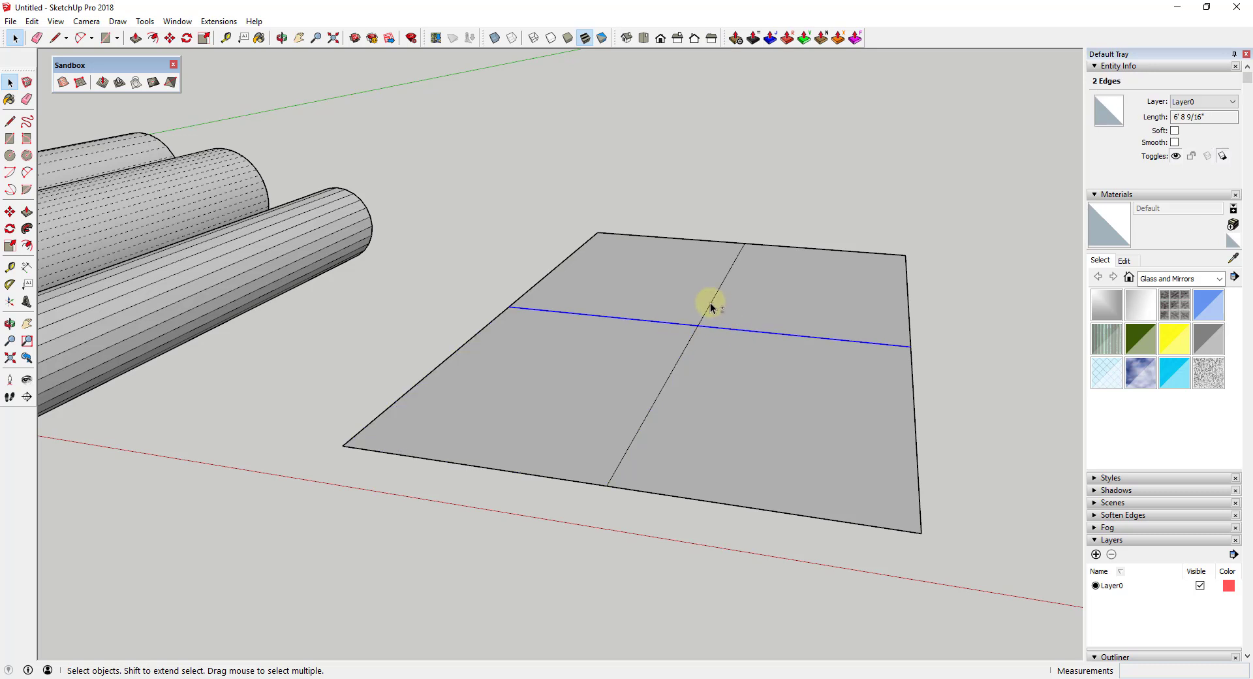
{"action": "left_click", "coordinate": [714, 307], "text": "shift"}
{"action": "left_click", "coordinate": [674, 368], "text": "shift"}
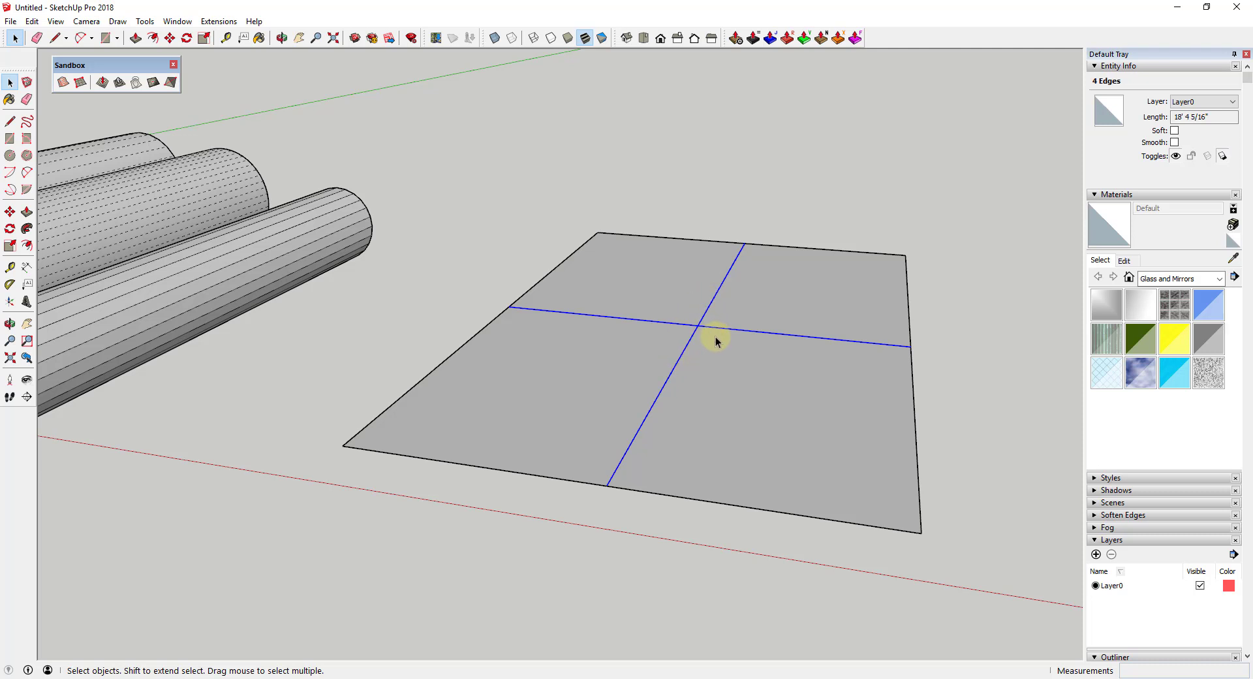
{"action": "left_click", "coordinate": [86, 21]}
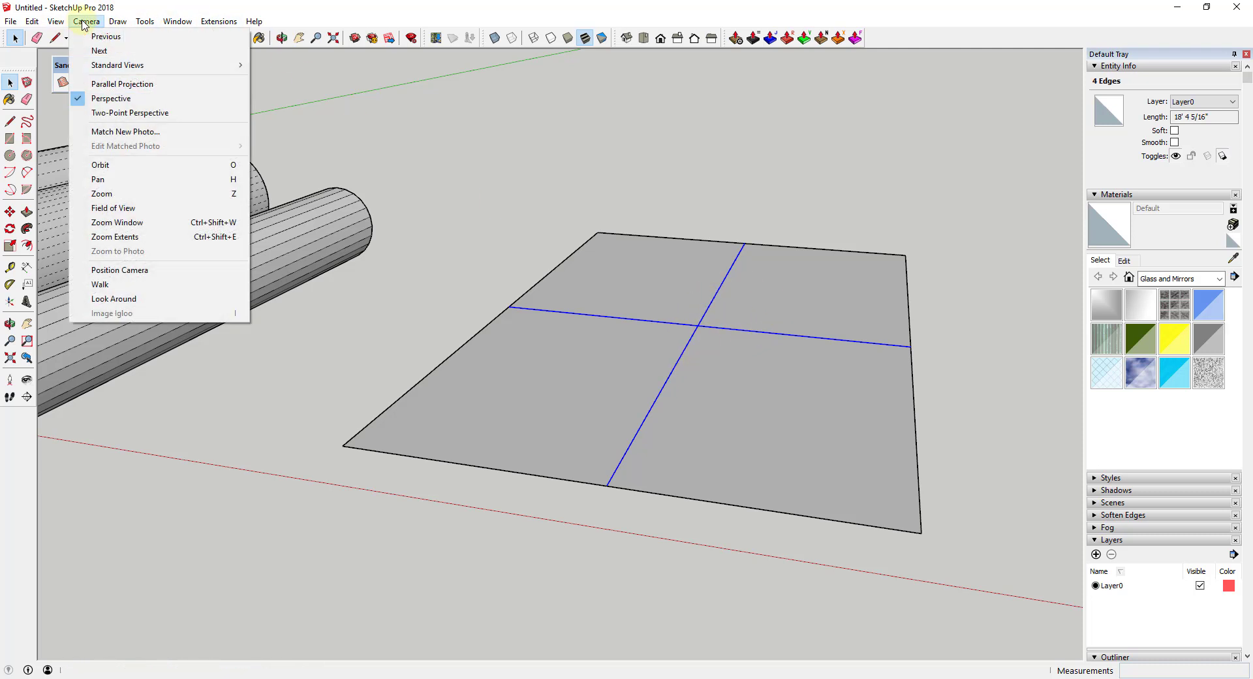
{"action": "mouse_move", "coordinate": [56, 21]}
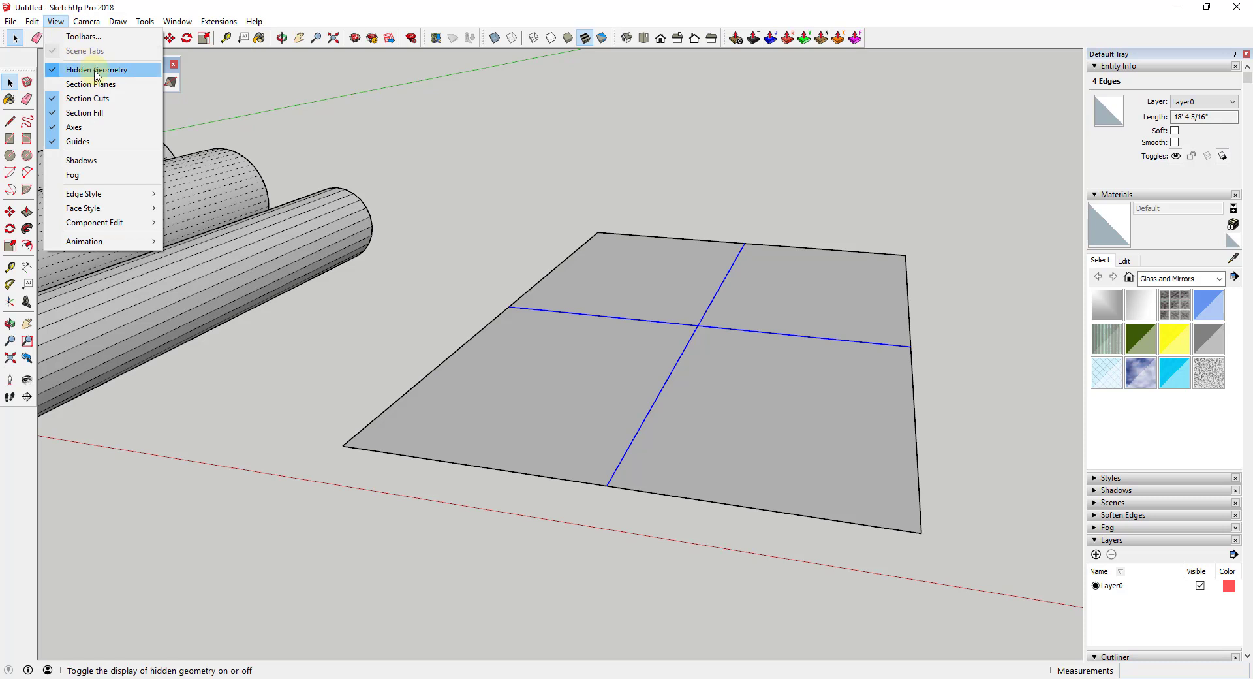
{"action": "left_click", "coordinate": [96, 70]}
{"action": "middle_click_drag", "start_coordinate": [934, 327], "coordinate": [914, 341]}
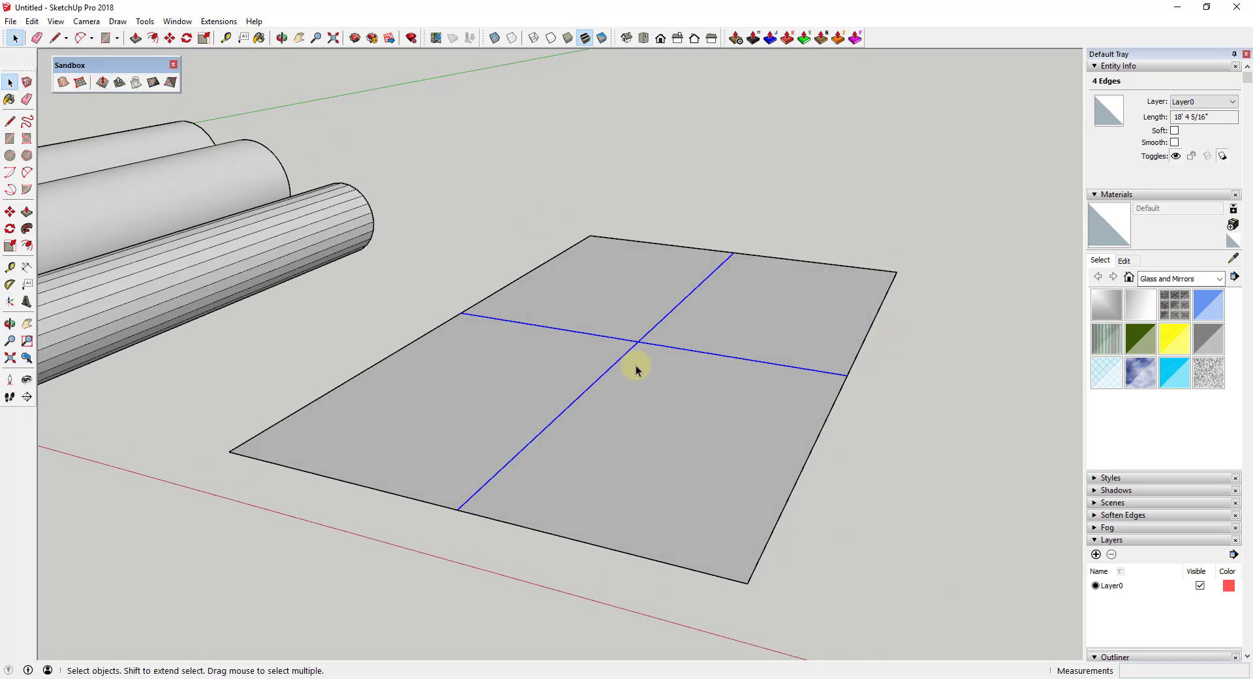
{"action": "left_click", "coordinate": [1175, 131]}
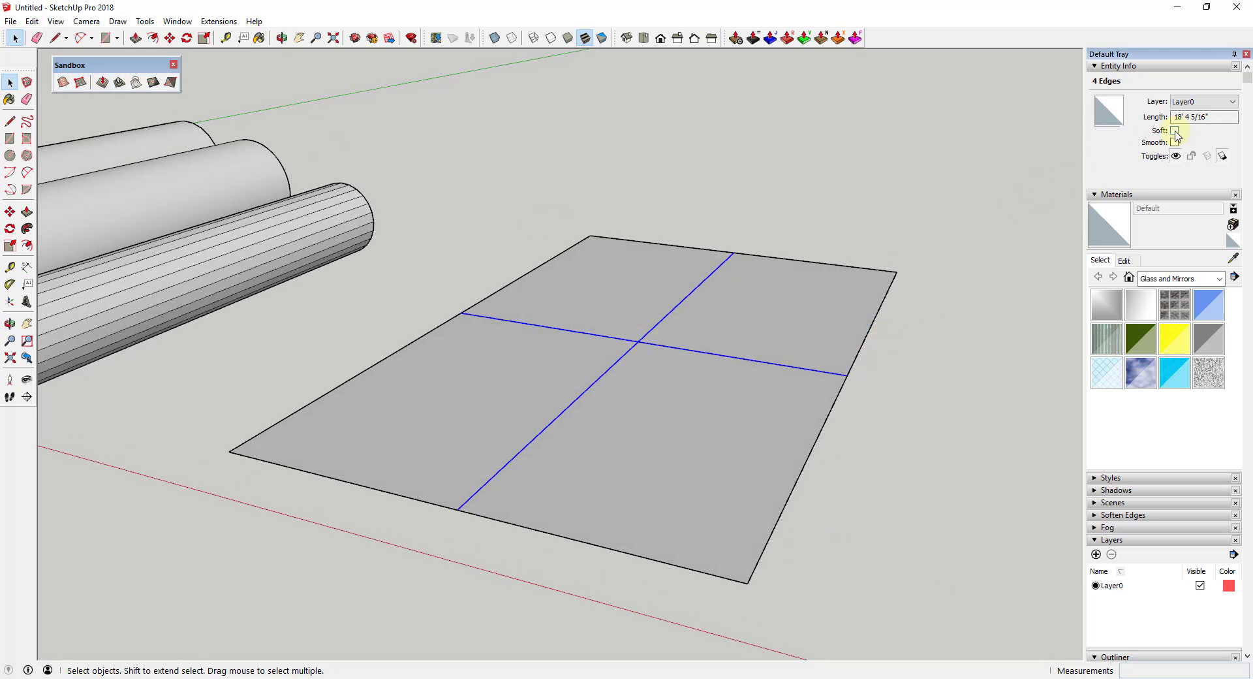
{"action": "left_click", "coordinate": [993, 398]}
{"action": "middle_click_drag", "start_coordinate": [940, 400], "coordinate": [965, 344]}
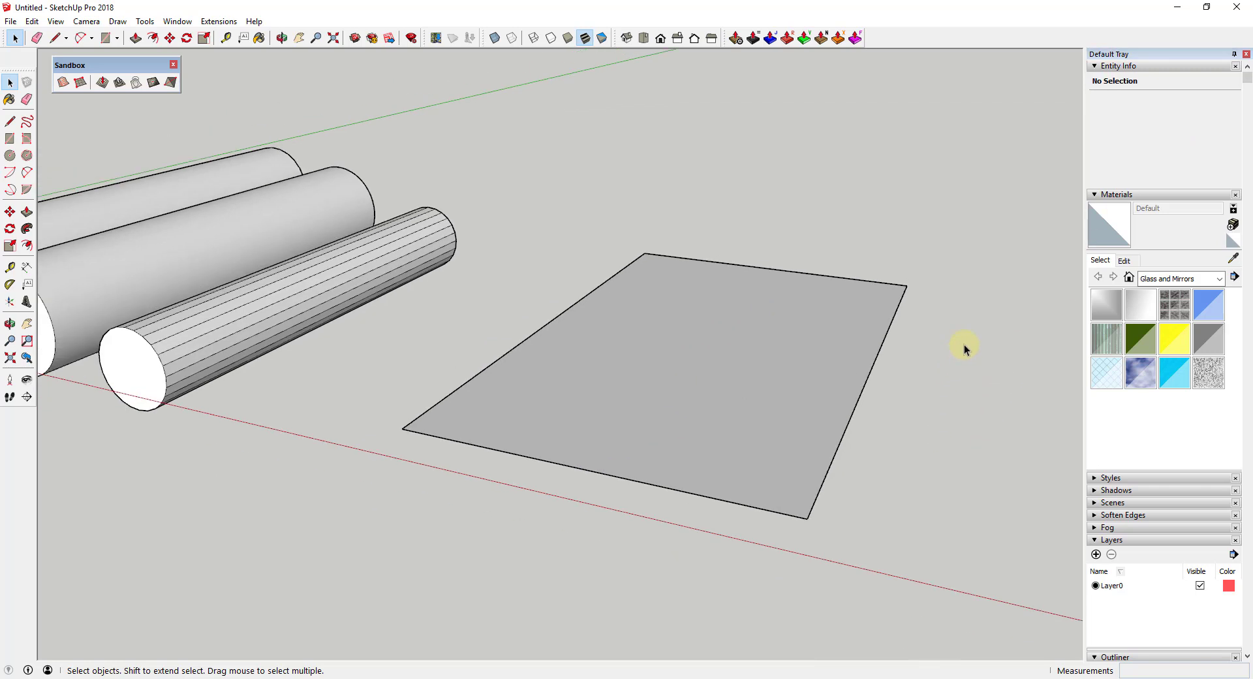
Step: Select the rectangle and its connected geometry to examine how the softened dividing lines affect face selection
{"action": "left_click", "coordinate": [786, 400]}
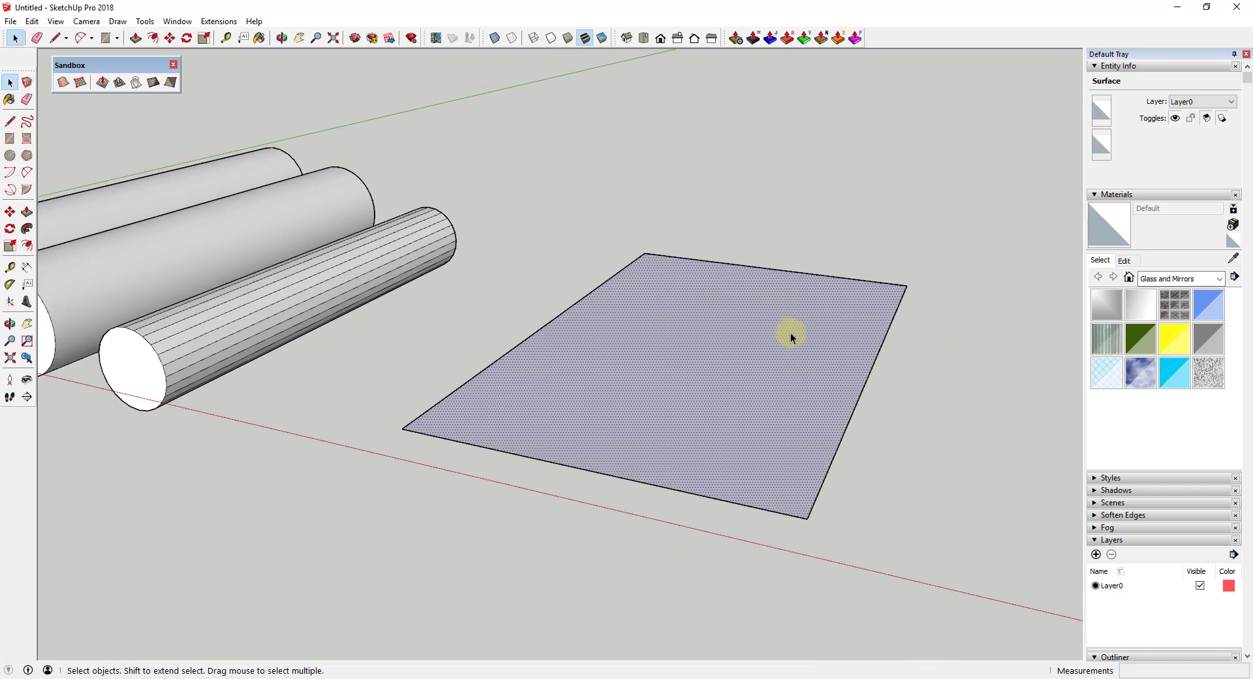
{"action": "double_click", "coordinate": [764, 417]}
{"action": "left_click", "coordinate": [765, 416]}
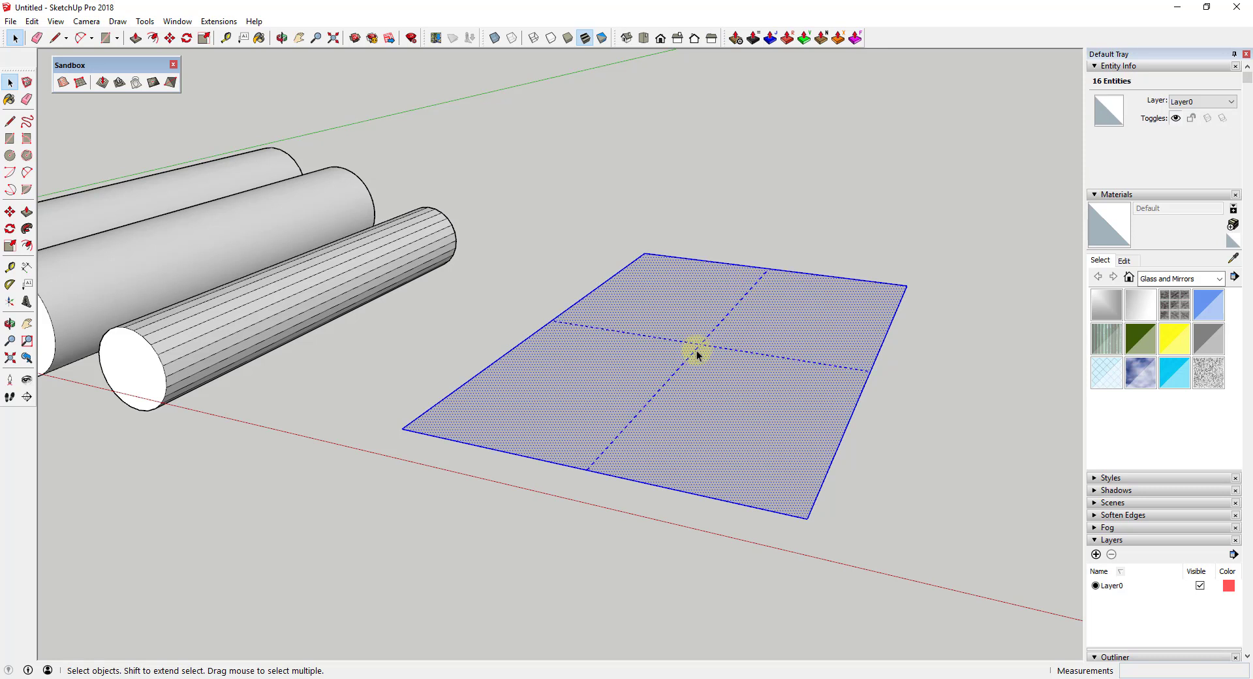
{"action": "left_click", "coordinate": [777, 436]}
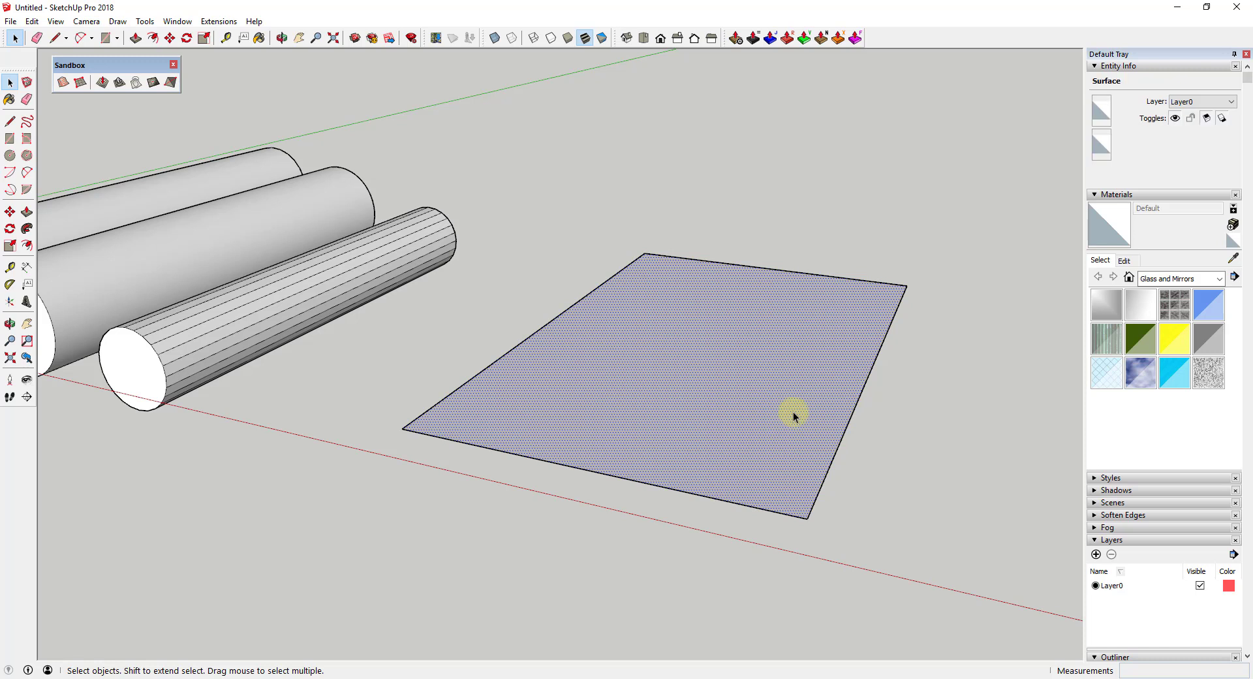
{"action": "scroll", "coordinate": [777, 340], "scroll_direction": "down", "scroll_amount": 2}
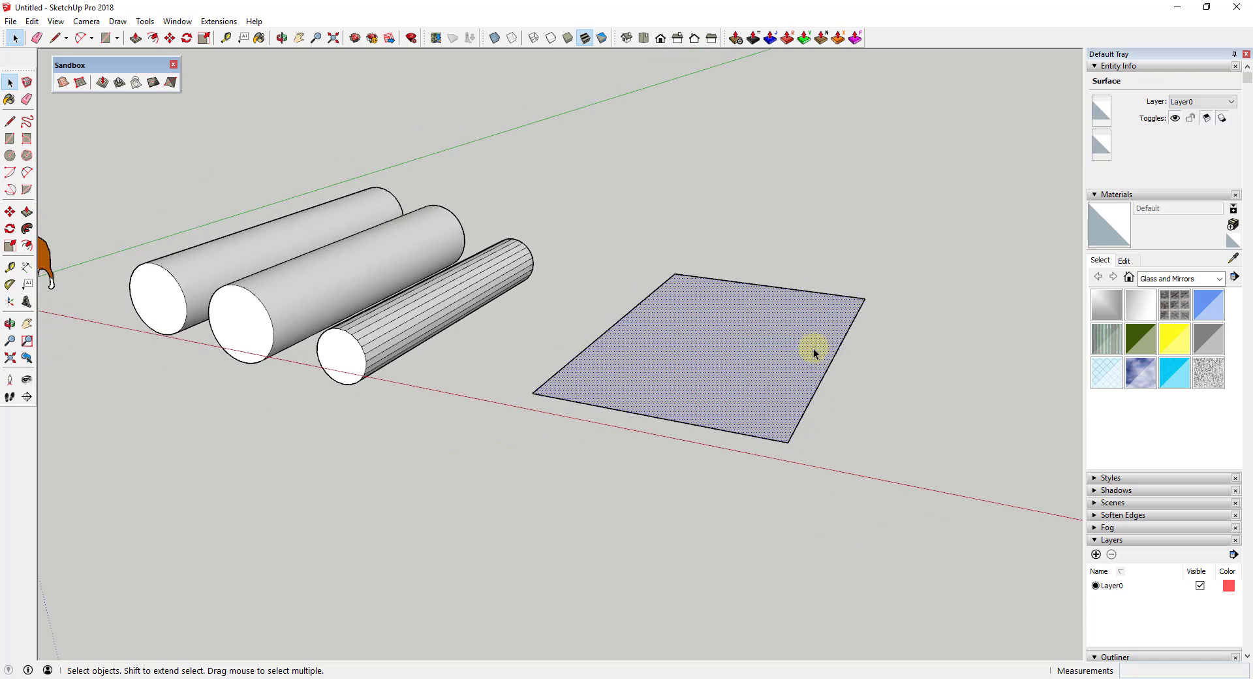
{"action": "scroll", "coordinate": [813, 353], "scroll_direction": "up", "scroll_amount": 1}
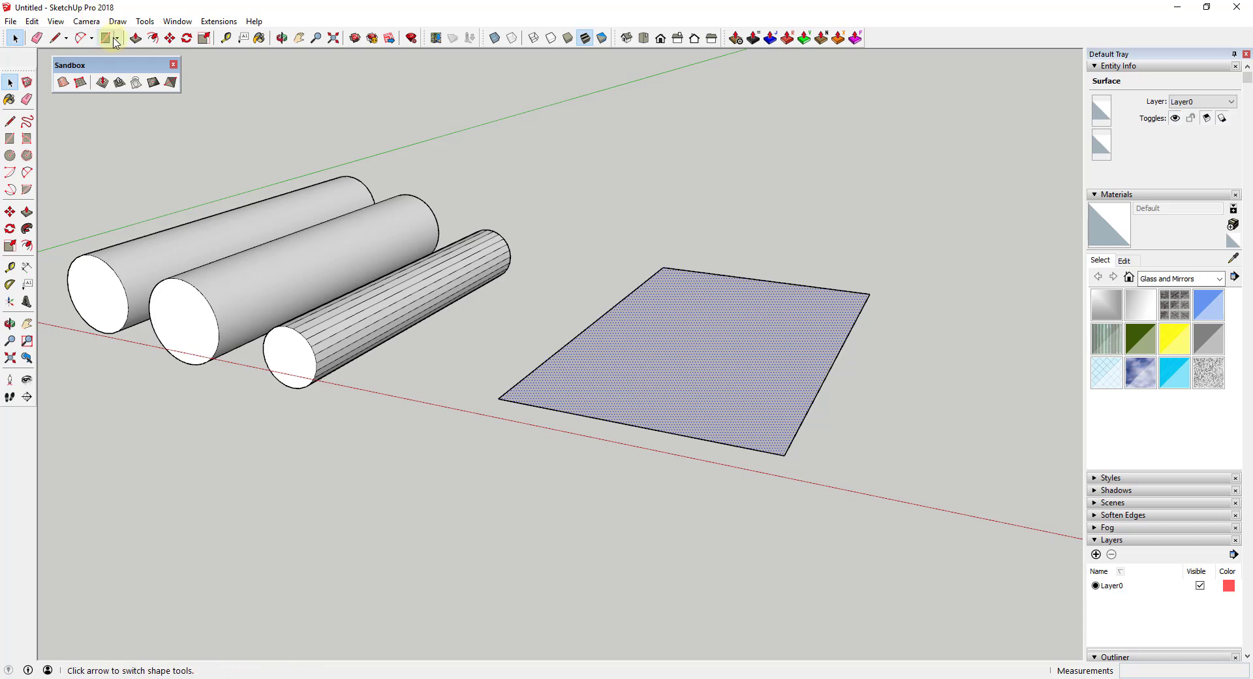
Step: Turn on the display of hidden geometry to show the softened edges as dashed lines
{"action": "left_click", "coordinate": [55, 21]}
{"action": "left_click", "coordinate": [82, 71]}
{"action": "left_click", "coordinate": [769, 367]}
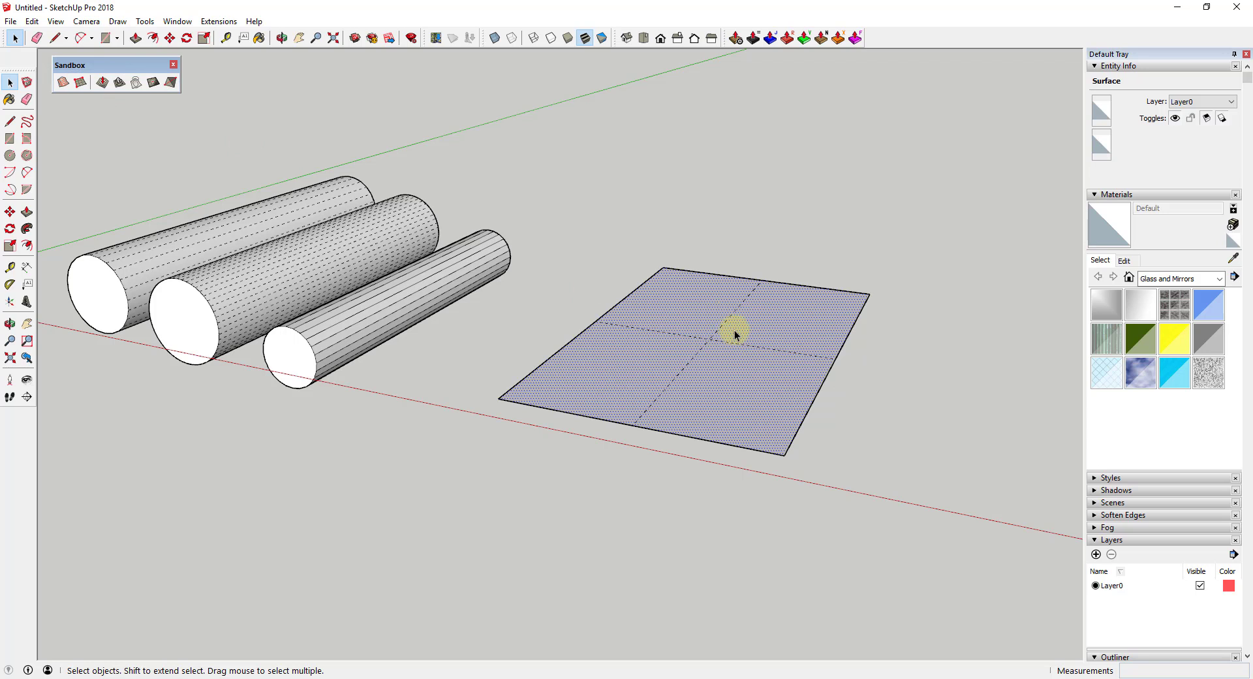
Step: Select four adjacent lengthwise edges on the upper side of the middle cylinder and remove their Soft property
{"action": "middle_click_drag", "start_coordinate": [780, 322], "coordinate": [395, 483]}
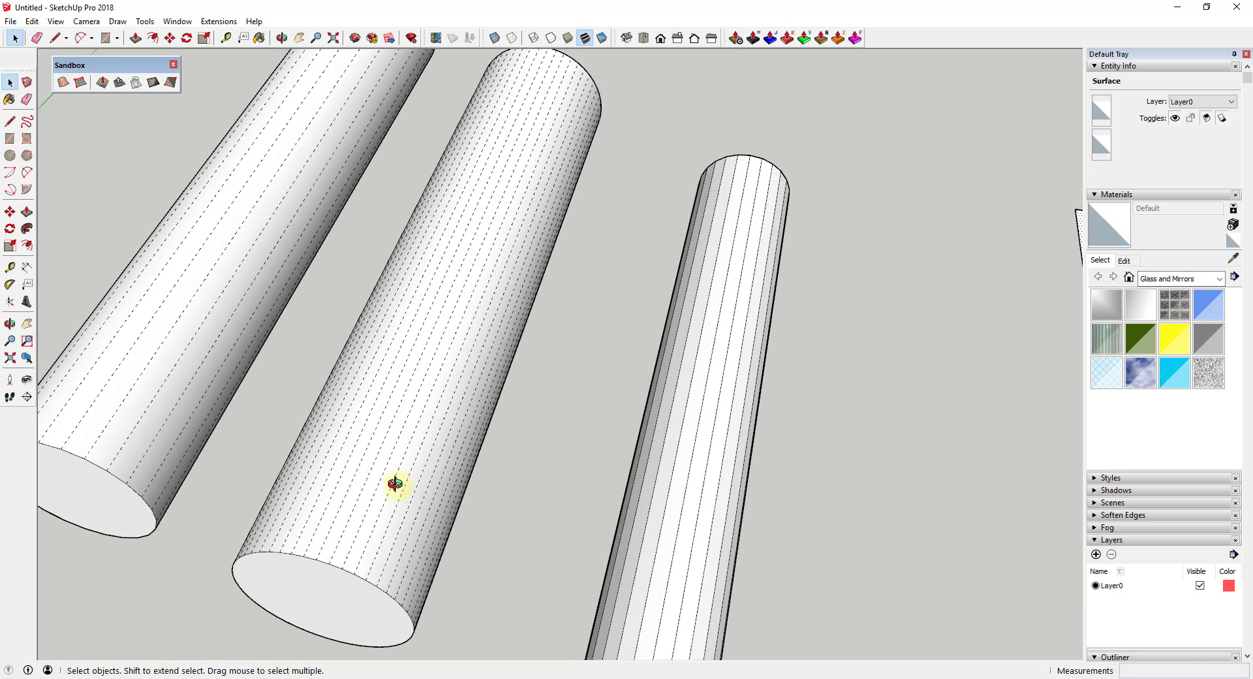
{"action": "left_click", "coordinate": [397, 413]}
{"action": "left_click", "coordinate": [397, 413], "text": "ctrl"}
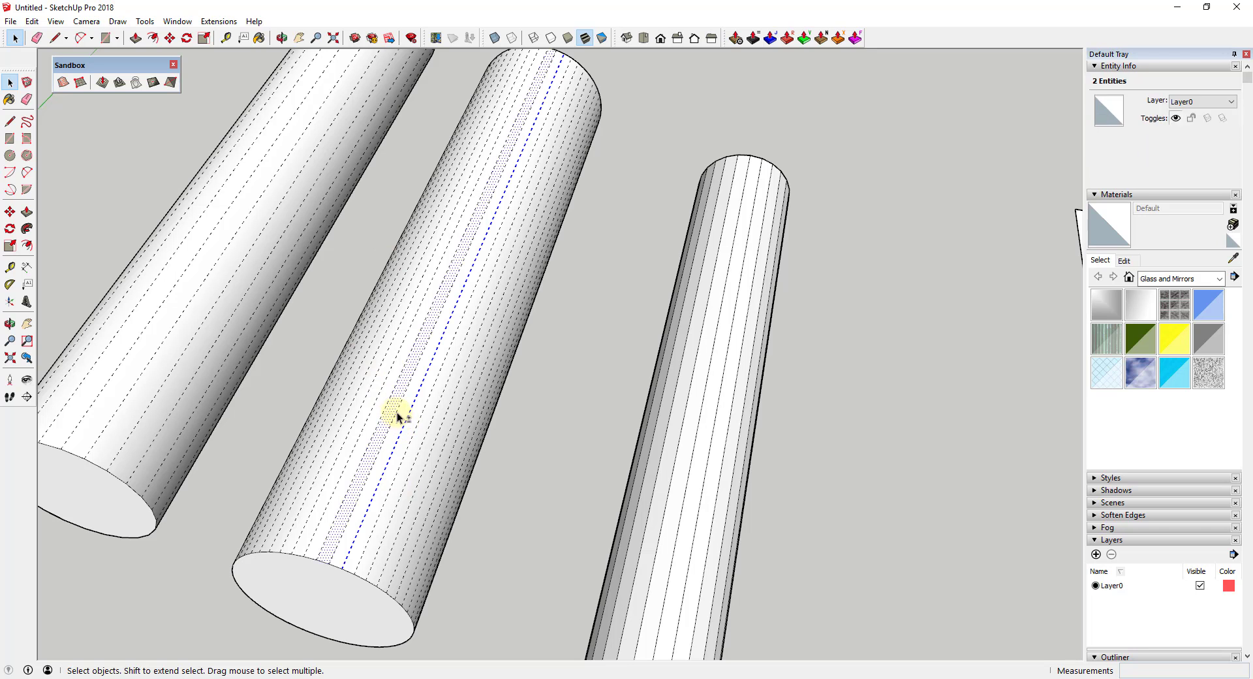
{"action": "left_click", "coordinate": [390, 407], "text": "ctrl"}
{"action": "left_click", "coordinate": [384, 410], "text": "shift"}
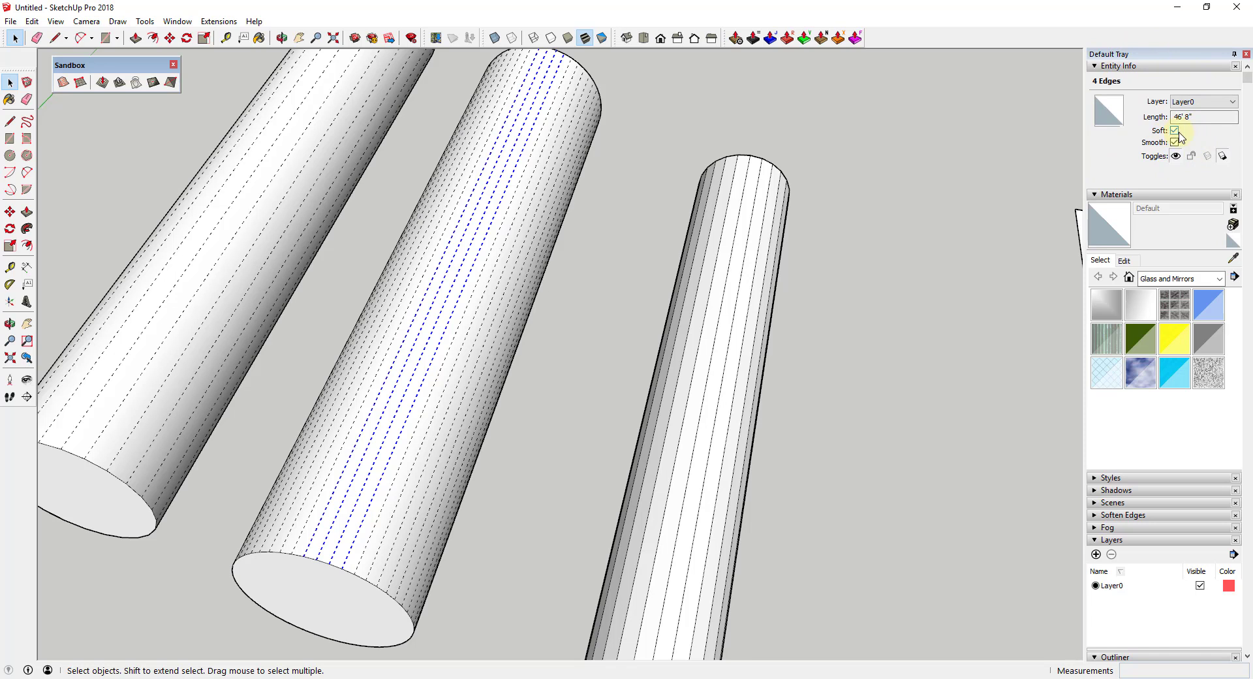
{"action": "scroll", "coordinate": [653, 261], "scroll_direction": "down", "scroll_amount": 3}
{"action": "middle_click_drag", "start_coordinate": [628, 313], "coordinate": [423, 406]}
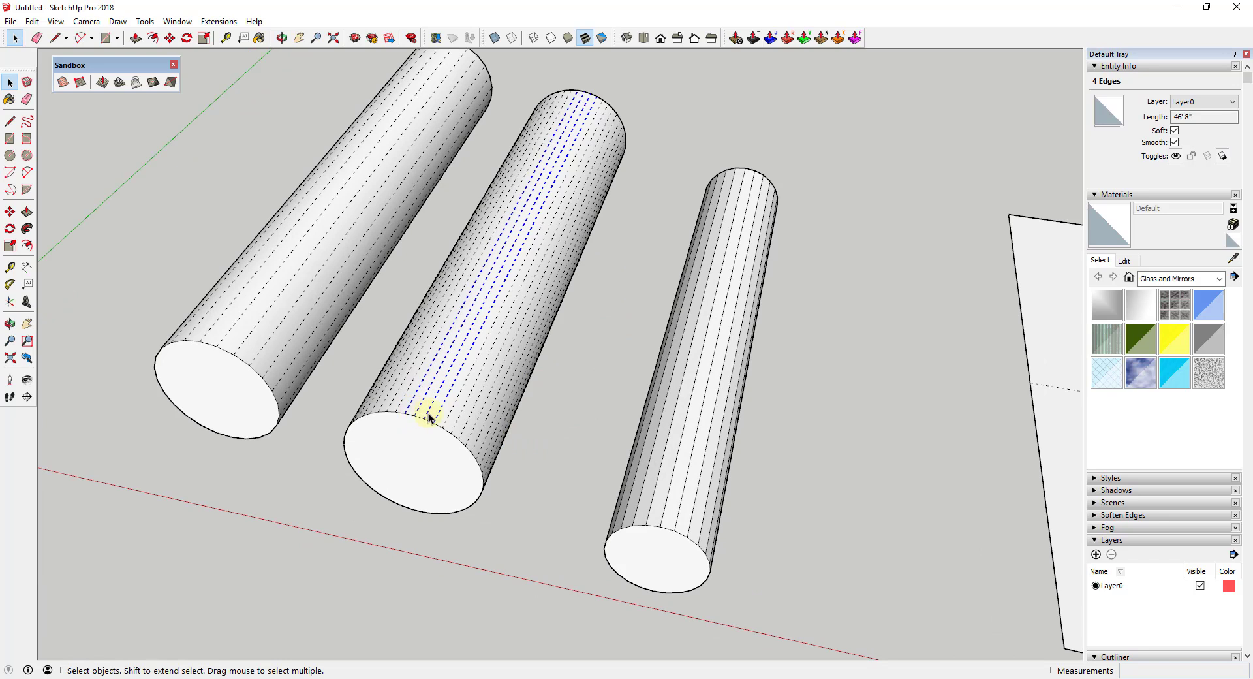
{"action": "scroll", "coordinate": [428, 446], "scroll_direction": "up", "scroll_amount": 3}
{"action": "middle_click_drag", "start_coordinate": [428, 447], "coordinate": [389, 481]}
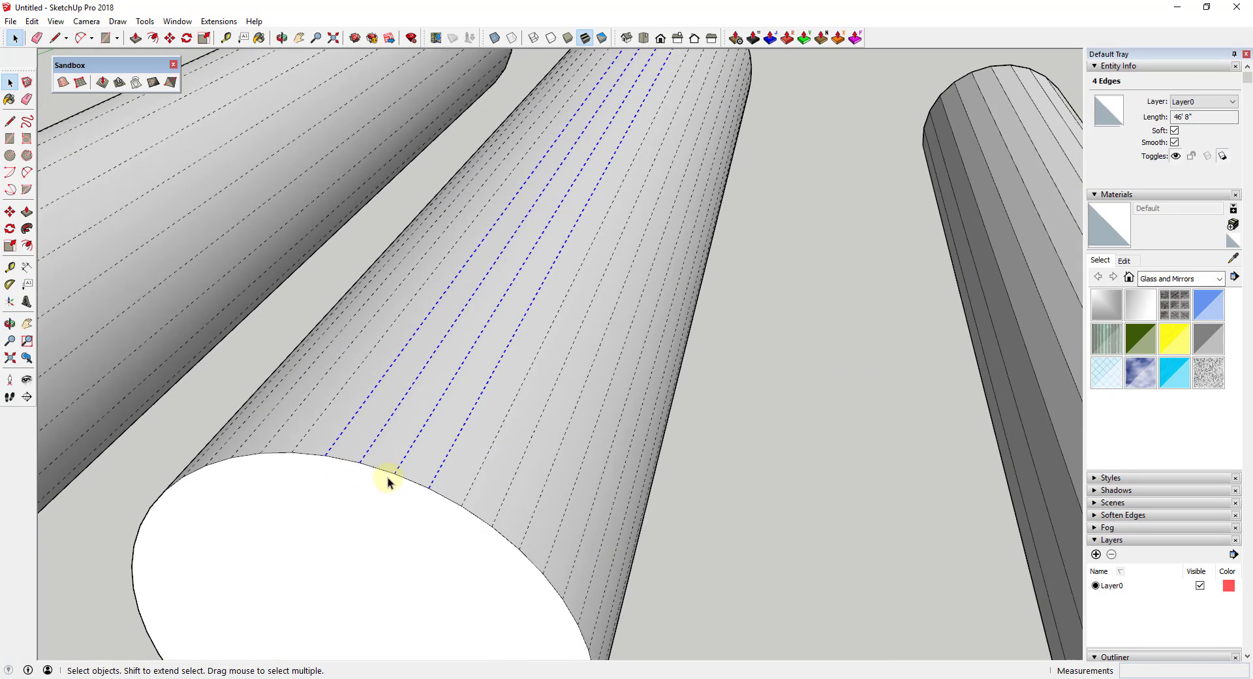
{"action": "left_click", "coordinate": [1174, 130]}
{"action": "left_click", "coordinate": [851, 378]}
Step: Turn off the display of hidden geometry
{"action": "scroll", "coordinate": [537, 229], "scroll_direction": "down", "scroll_amount": 3}
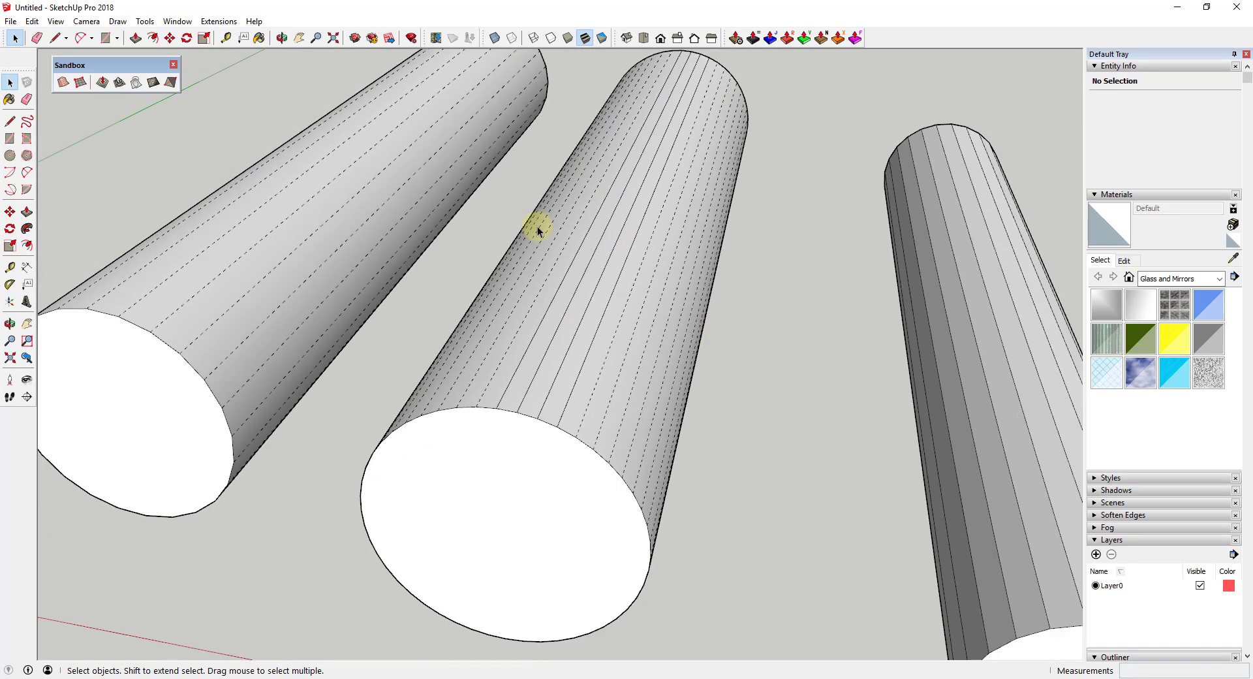
{"action": "left_click", "coordinate": [56, 21]}
{"action": "left_click", "coordinate": [96, 69]}
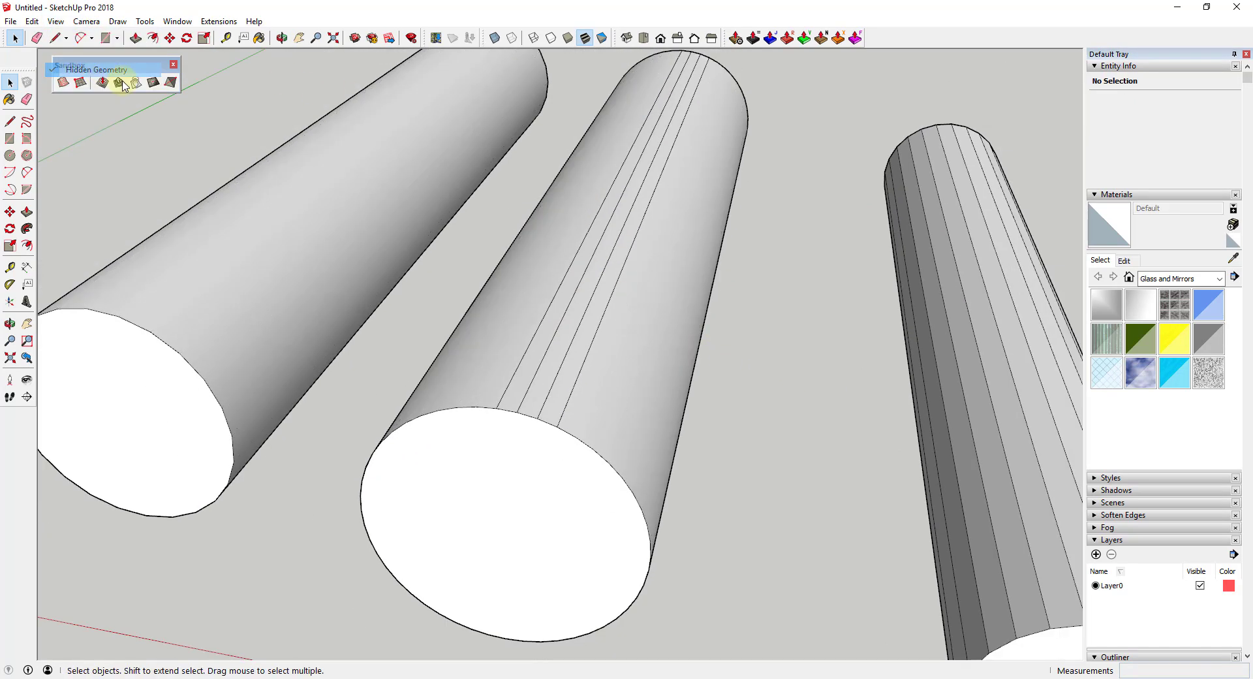
Step: Select the middle cylinder's curved surface and the narrow faces between its unsoftened edges to examine how they separate
{"action": "middle_click_drag", "start_coordinate": [781, 330], "coordinate": [711, 311]}
{"action": "left_click", "coordinate": [628, 347]}
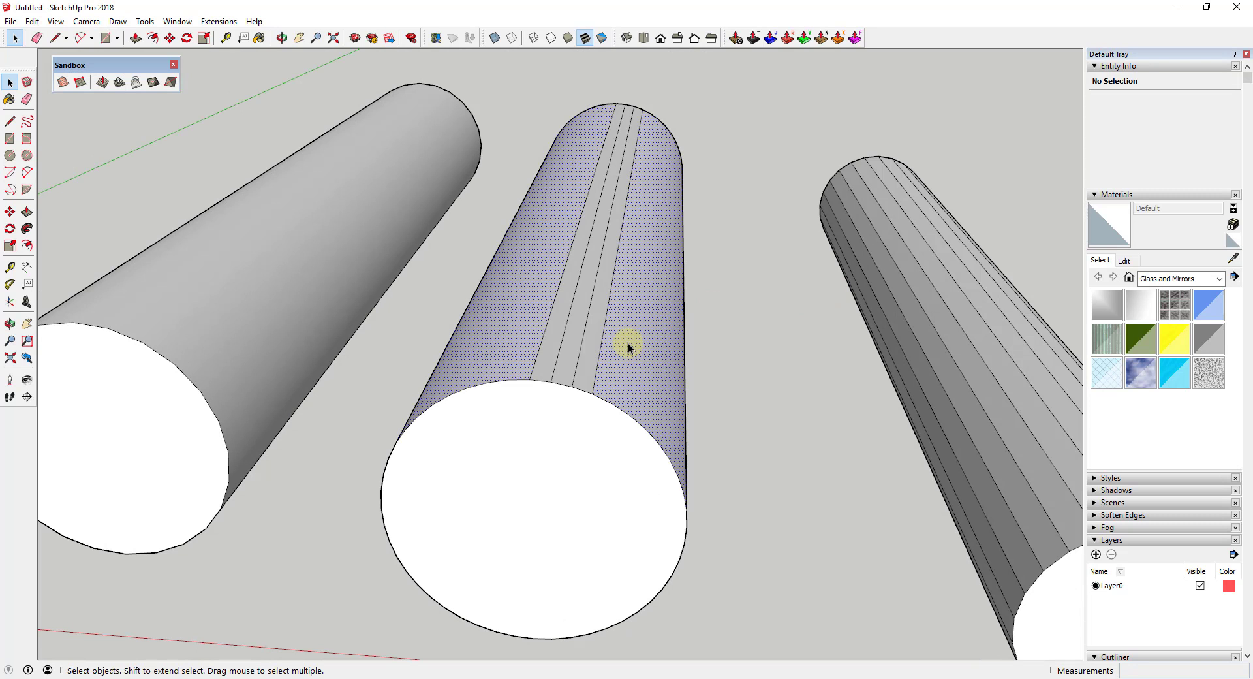
{"action": "left_click", "coordinate": [557, 358]}
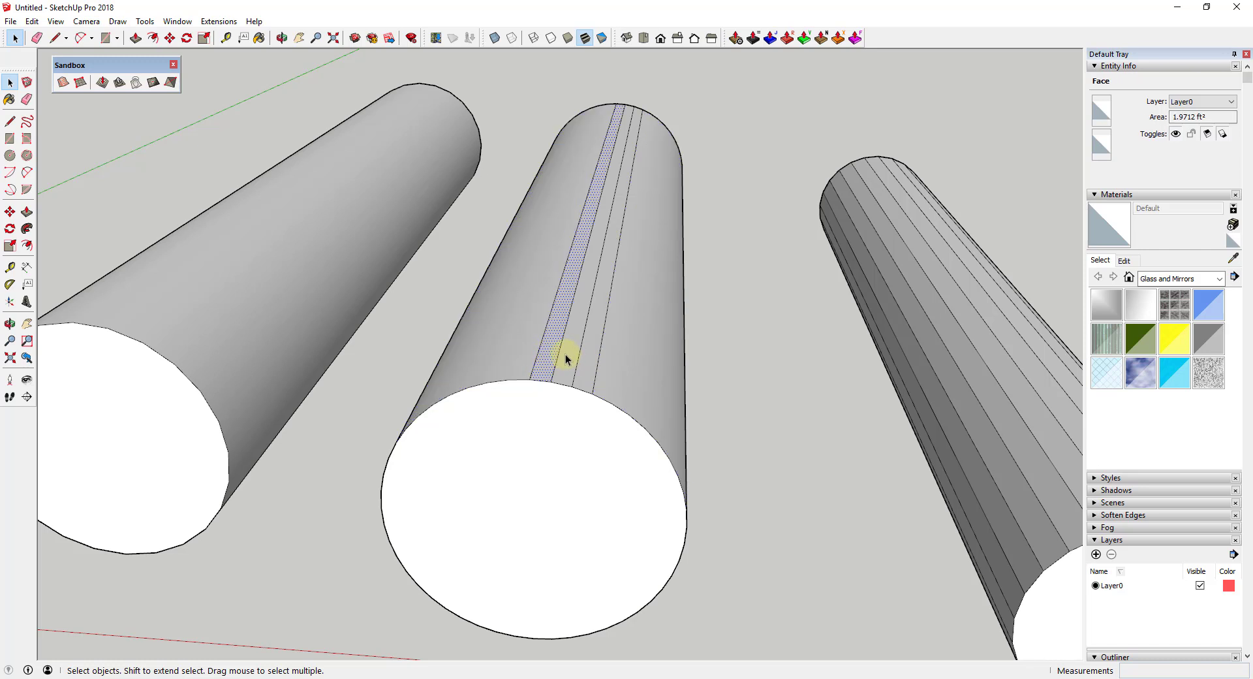
{"action": "left_click", "coordinate": [586, 356]}
{"action": "left_click", "coordinate": [588, 360]}
{"action": "left_click", "coordinate": [629, 379]}
{"action": "middle_click_drag", "start_coordinate": [629, 379], "coordinate": [602, 325]}
Step: Push/Pull two of the narrow faces between the middle cylinder's unsoftened edges outward as raised ribs
{"action": "left_click", "coordinate": [565, 355]}
{"action": "key", "text": "p"}
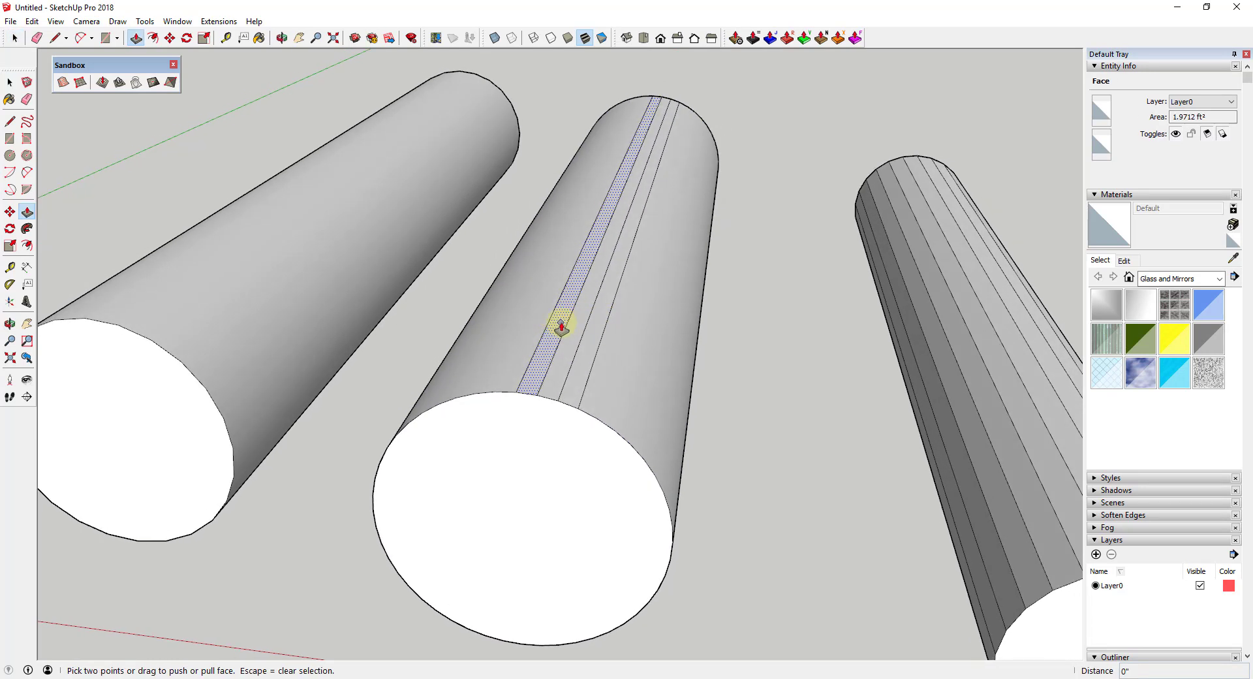
{"action": "left_click_drag", "start_coordinate": [559, 324], "coordinate": [580, 374]}
{"action": "key", "text": "space"}
{"action": "key", "text": "p"}
{"action": "middle_click_drag", "start_coordinate": [599, 375], "coordinate": [666, 260]}
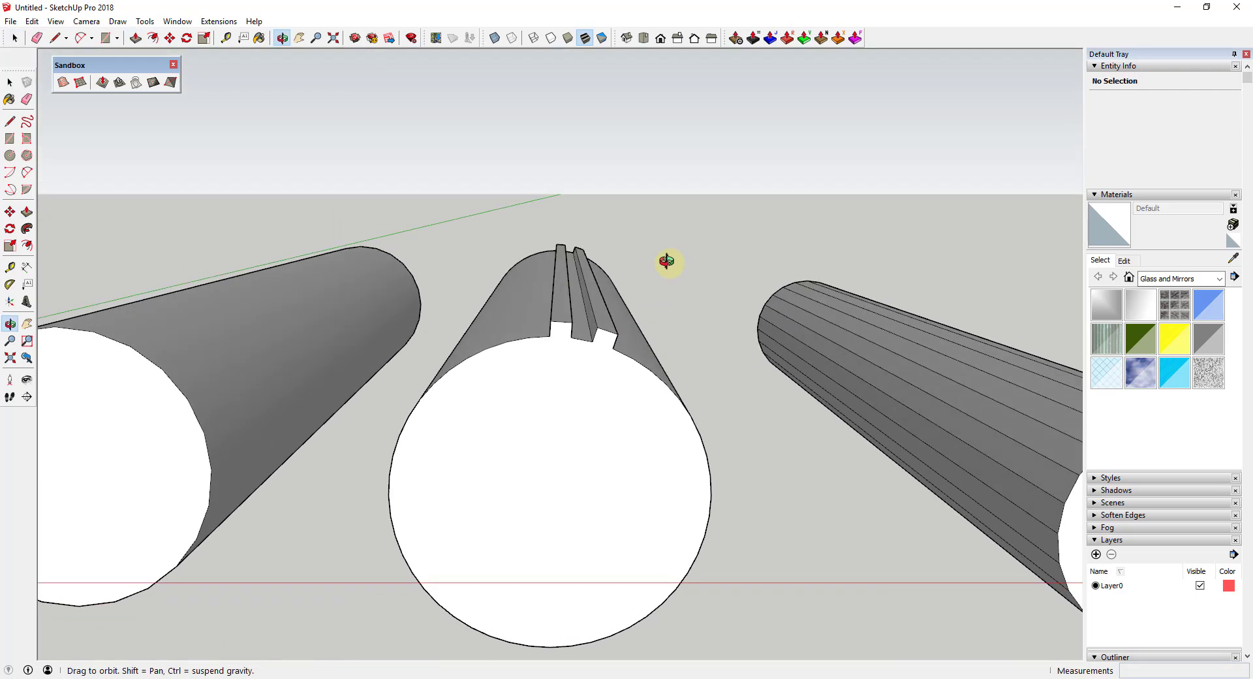
{"action": "scroll", "coordinate": [601, 291], "scroll_direction": "down", "scroll_amount": 3}
{"action": "key", "text": "o"}
{"action": "scroll", "coordinate": [592, 386], "scroll_direction": "up", "scroll_amount": 3}
{"action": "key", "text": "p"}
{"action": "scroll", "coordinate": [603, 365], "scroll_direction": "down", "scroll_amount": 5}
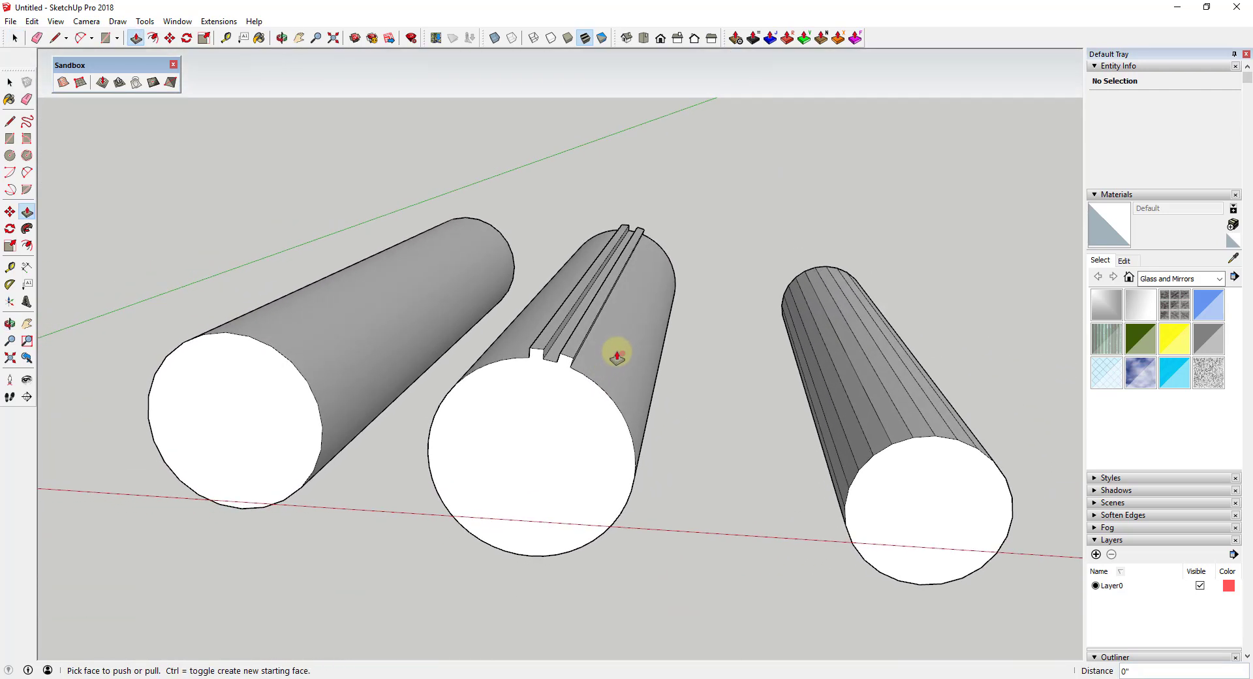
{"action": "scroll", "coordinate": [657, 350], "scroll_direction": "up", "scroll_amount": 5}
{"action": "key", "text": "space"}
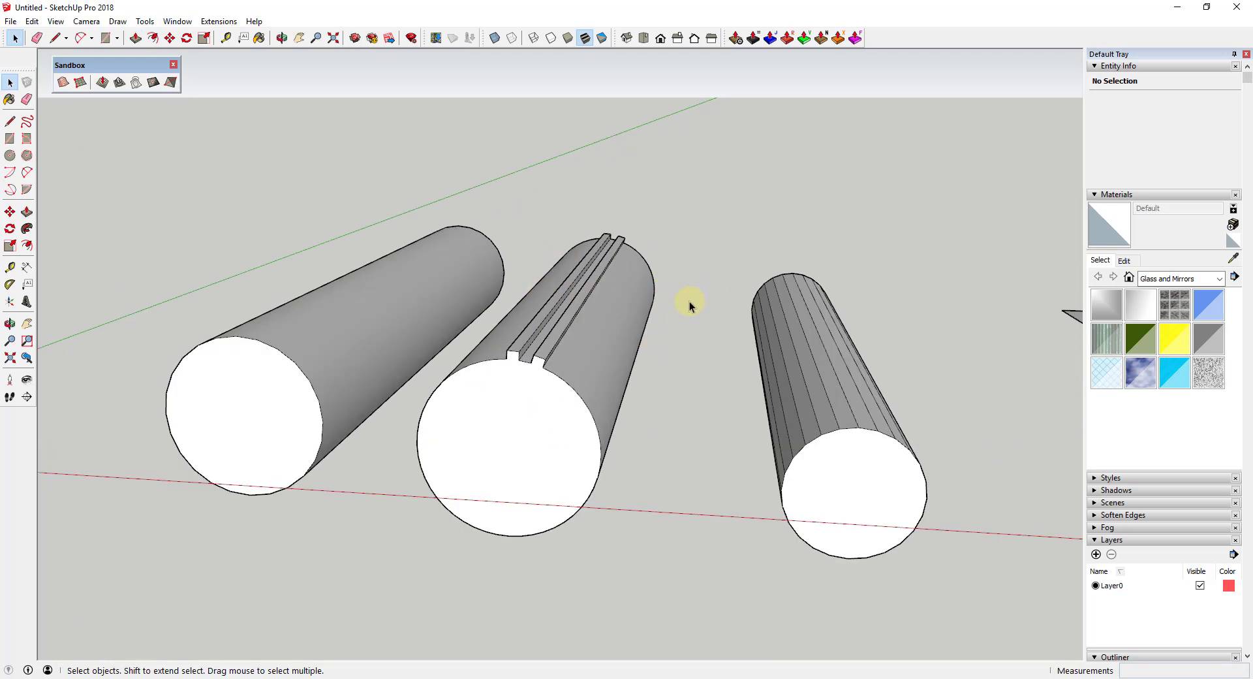
Step: Soften two adjacent lengthwise edges on the upper side of the third cylinder
{"action": "mouse_move", "coordinate": [691, 305]}
{"action": "middle_mouse_down"}
{"action": "mouse_move", "coordinate": [637, 333]}
{"action": "mouse_move", "coordinate": [671, 320]}
{"action": "middle_mouse_up"}
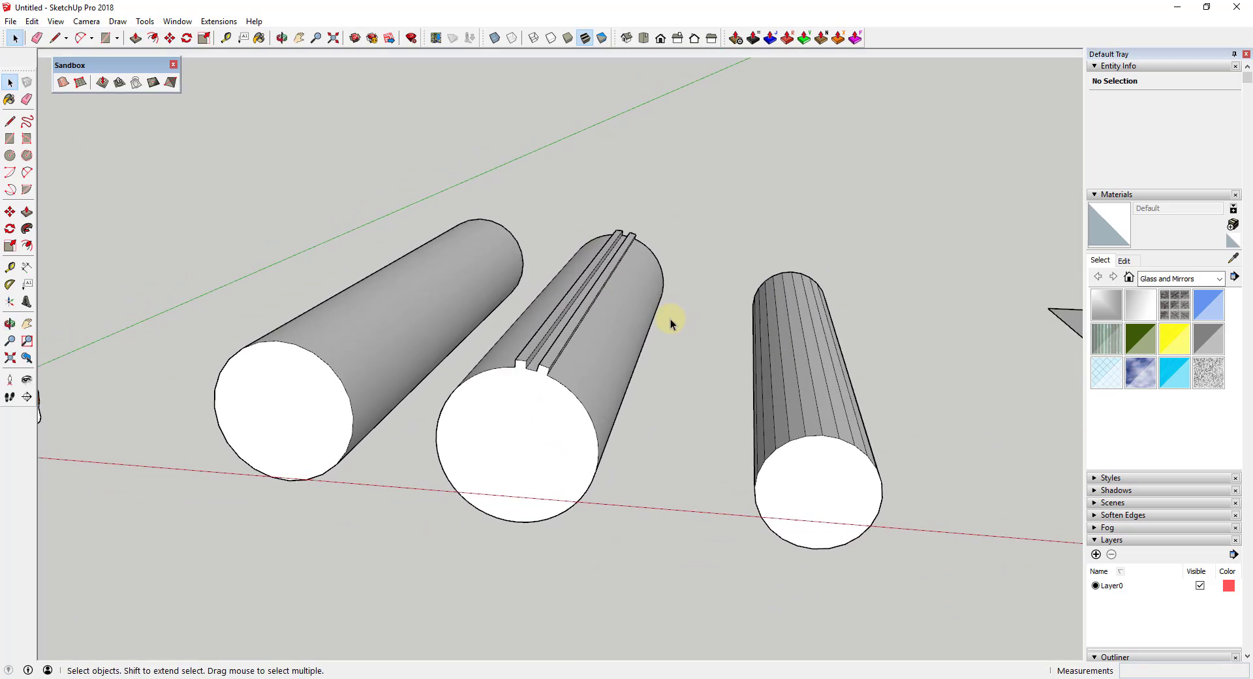
{"action": "scroll", "coordinate": [671, 321], "scroll_direction": "up", "scroll_amount": 4}
{"action": "left_click", "coordinate": [834, 380]}
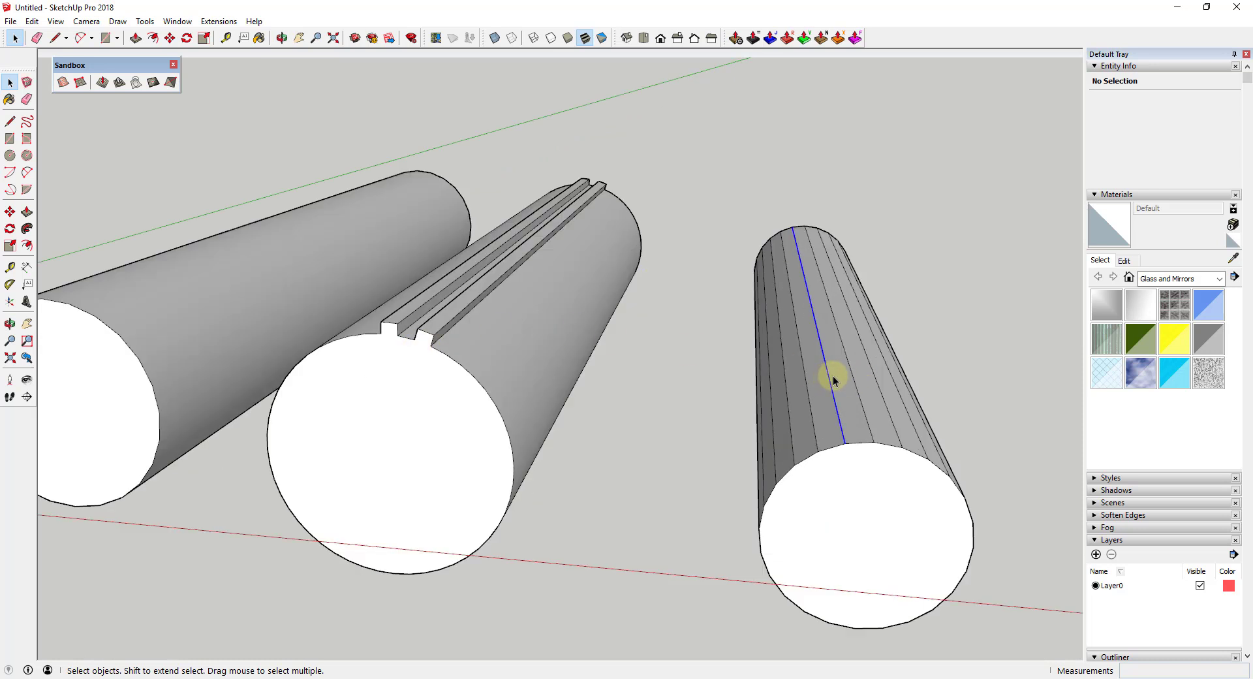
{"action": "left_click", "coordinate": [855, 385], "text": "ctrl"}
{"action": "left_click", "coordinate": [1174, 131]}
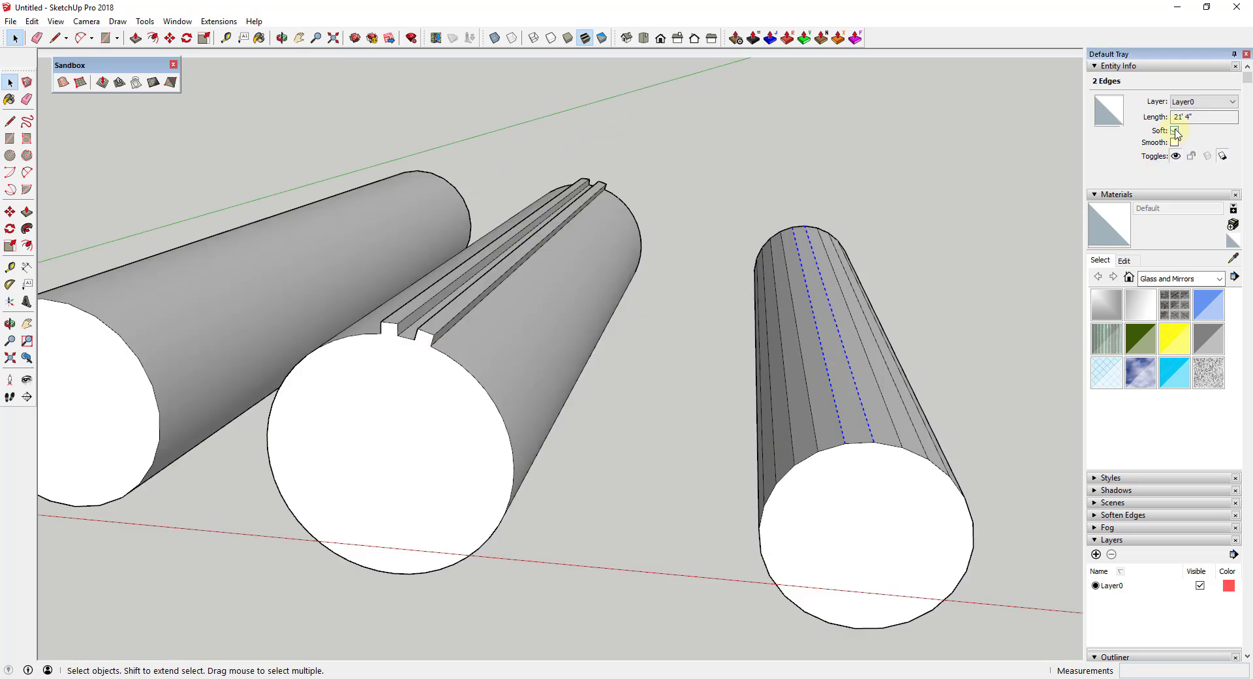
{"action": "left_click", "coordinate": [1003, 288]}
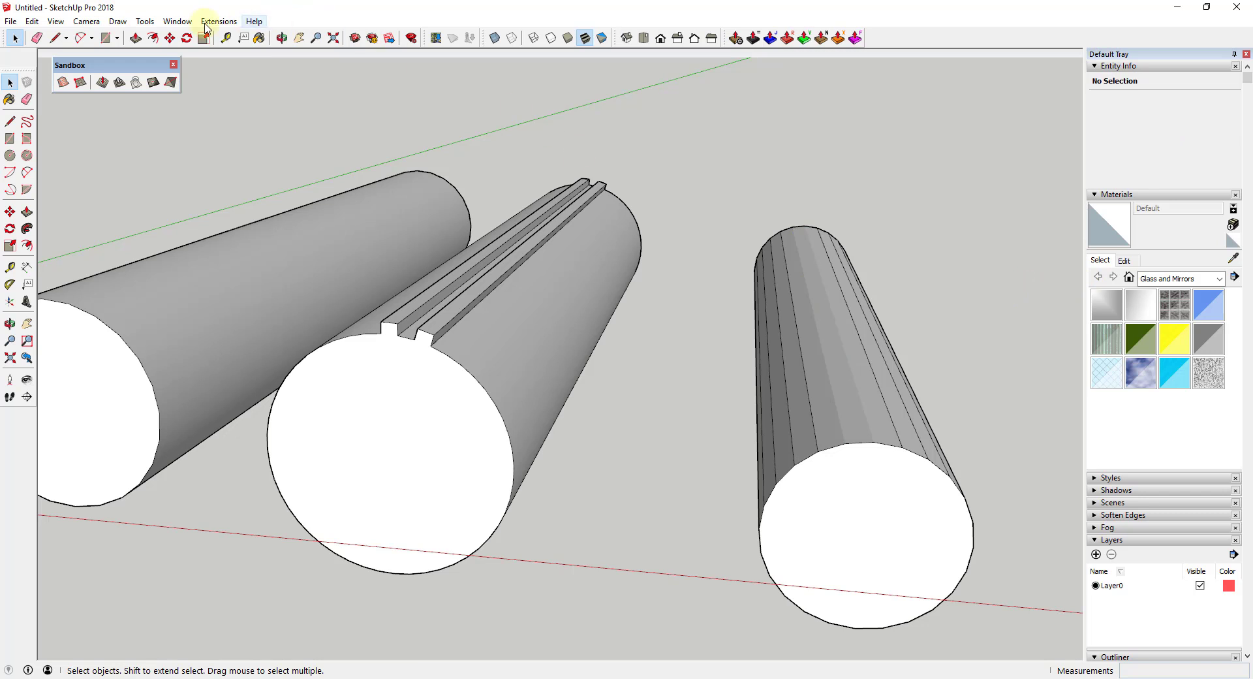
Step: Turn on the display of hidden geometry and remove the Soft property from the third cylinder's two softened edges
{"action": "left_click", "coordinate": [56, 22]}
{"action": "left_click", "coordinate": [85, 76]}
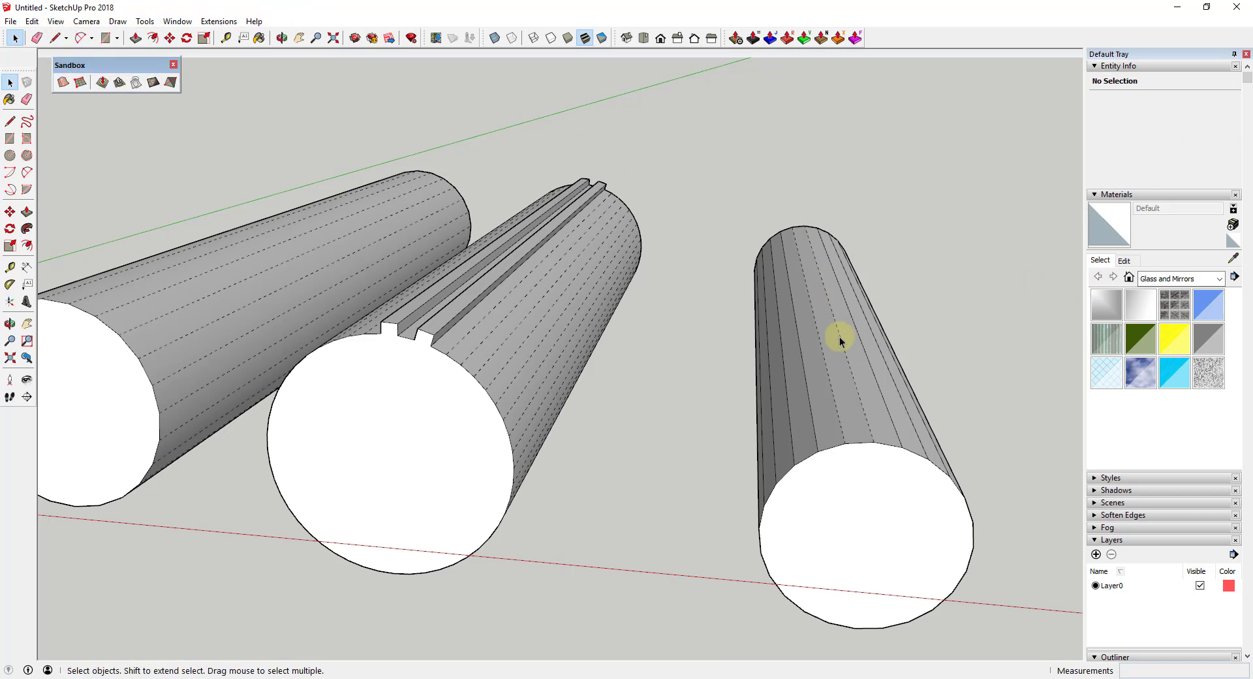
{"action": "left_click", "coordinate": [827, 363]}
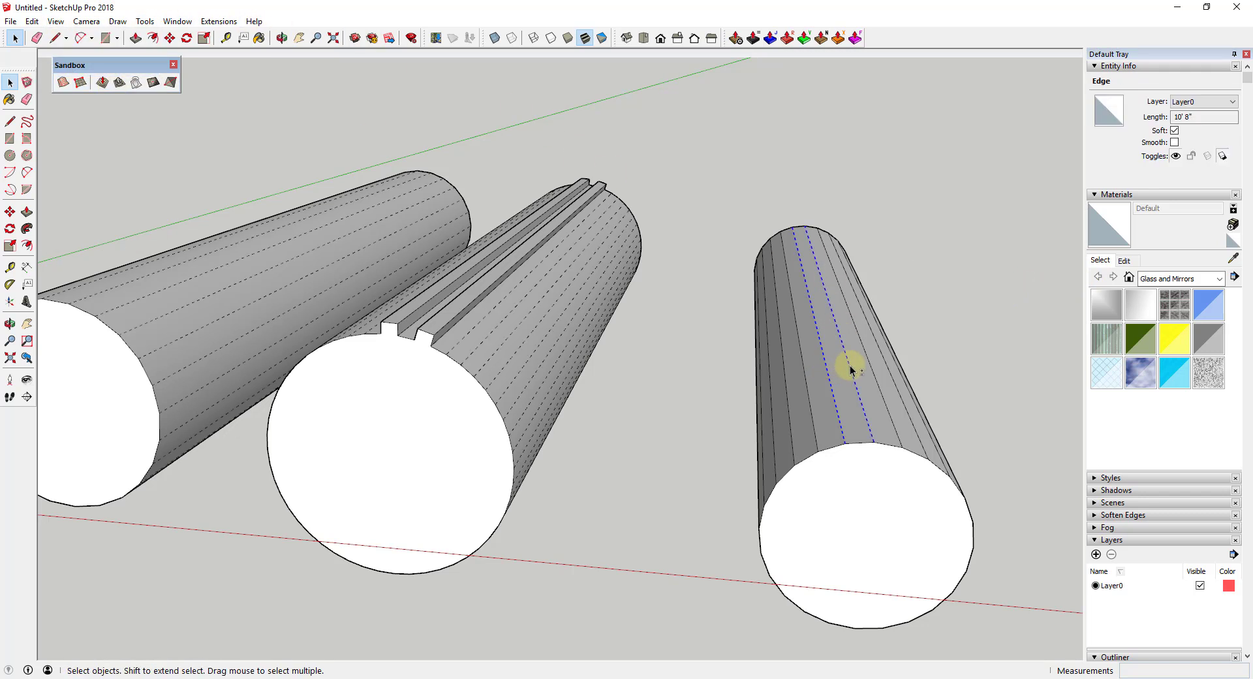
{"action": "left_click", "coordinate": [847, 363], "text": "ctrl"}
{"action": "left_click", "coordinate": [985, 326]}
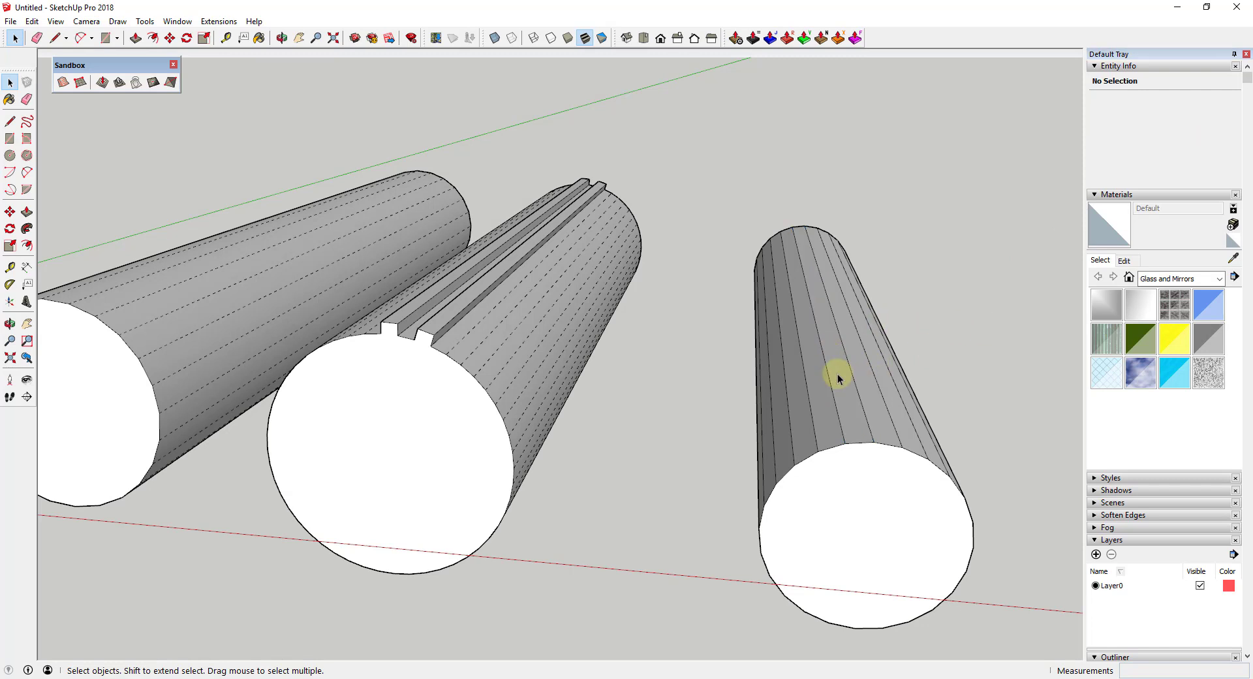
{"action": "scroll", "coordinate": [834, 372], "scroll_direction": "down", "scroll_amount": 6}
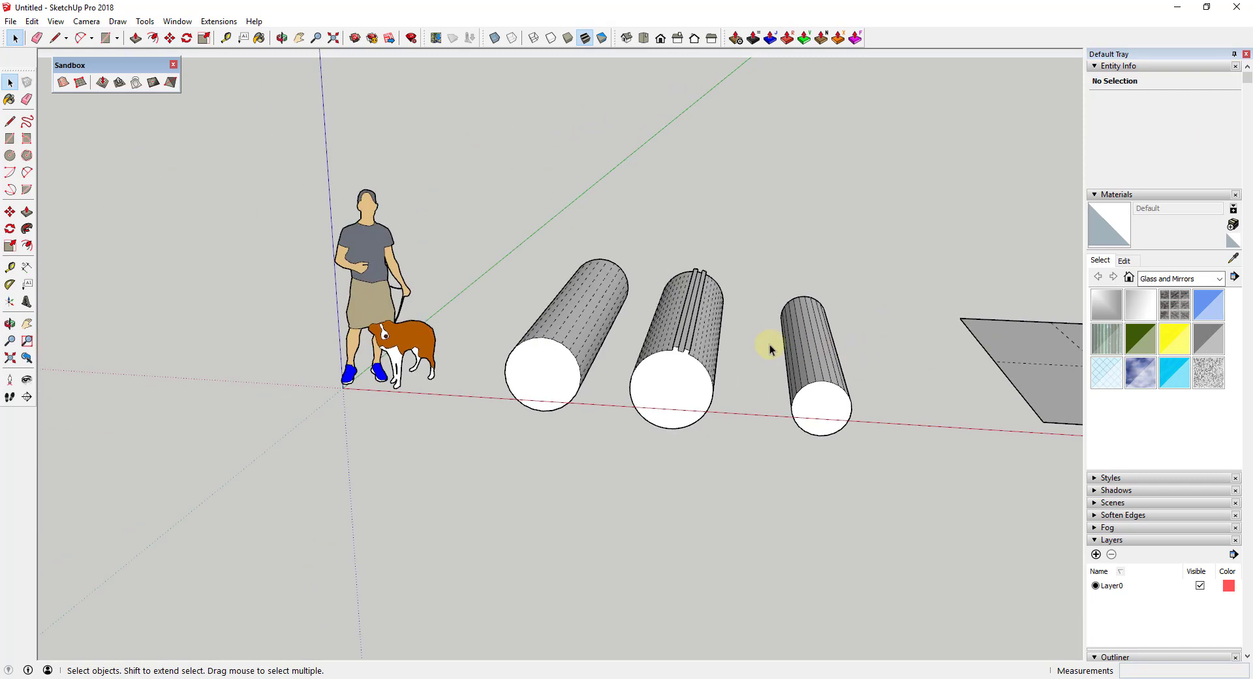
Step: Draw a circle on the ground beyond the divided rectangle and Push/Pull it up into a cylinder about 7' 2 1/4" tall
{"action": "scroll", "coordinate": [718, 327], "scroll_direction": "down", "scroll_amount": 4}
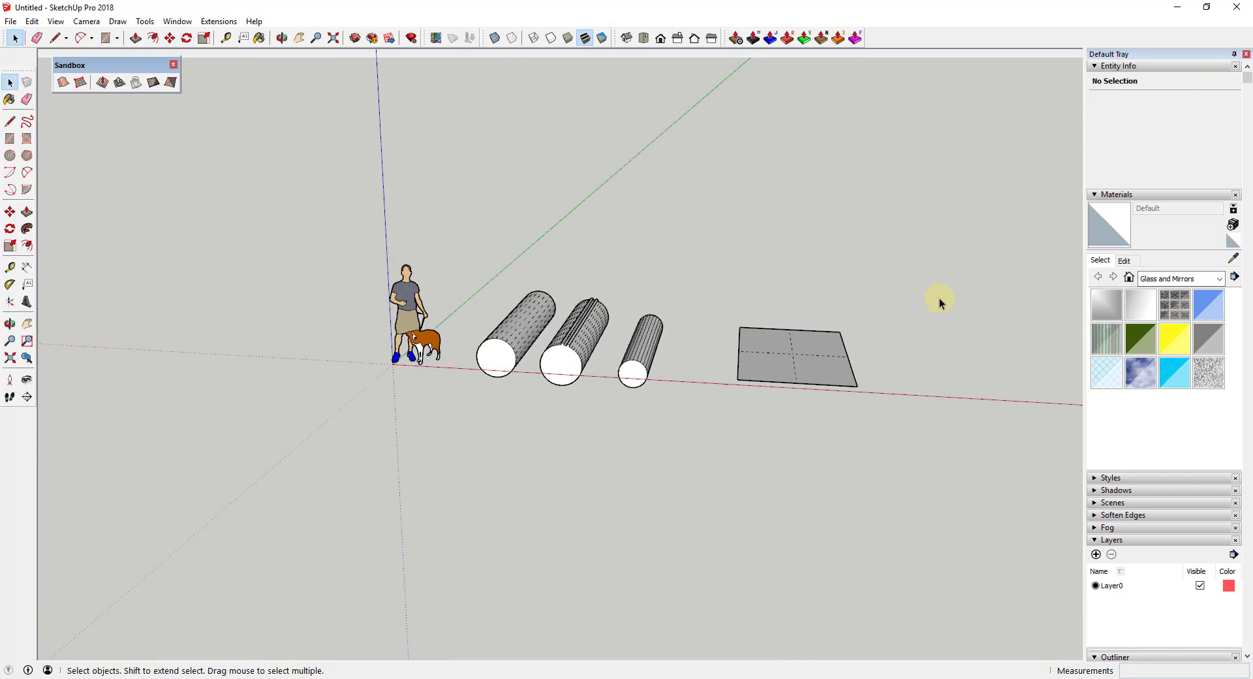
{"action": "scroll", "coordinate": [829, 293], "scroll_direction": "up", "scroll_amount": 1}
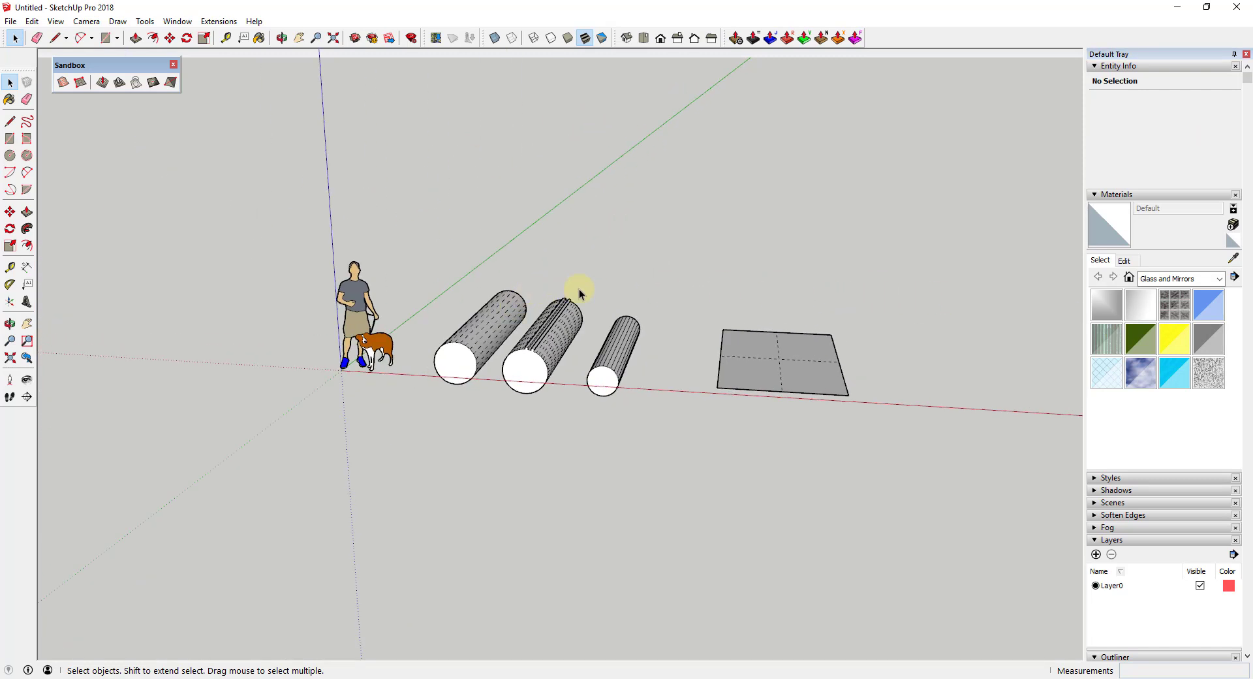
{"action": "scroll", "coordinate": [588, 327], "scroll_direction": "down", "scroll_amount": 2}
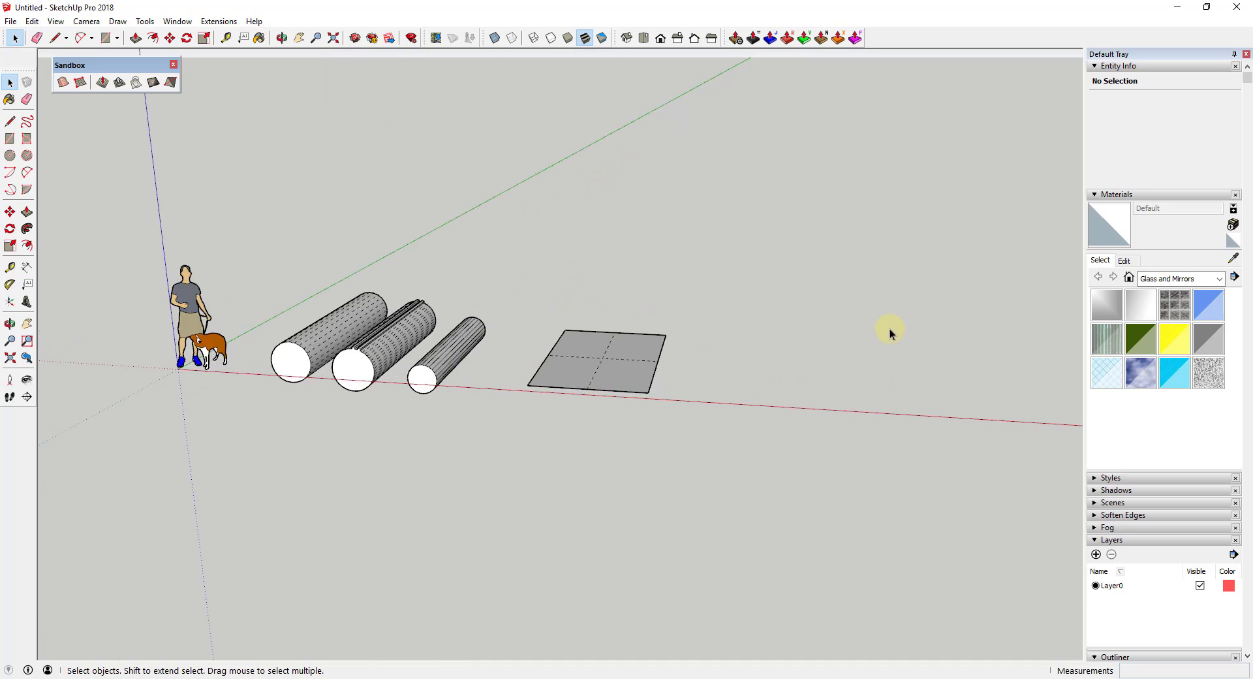
{"action": "scroll", "coordinate": [424, 352], "scroll_direction": "up", "scroll_amount": 6}
{"action": "scroll", "coordinate": [457, 346], "scroll_direction": "down", "scroll_amount": 4}
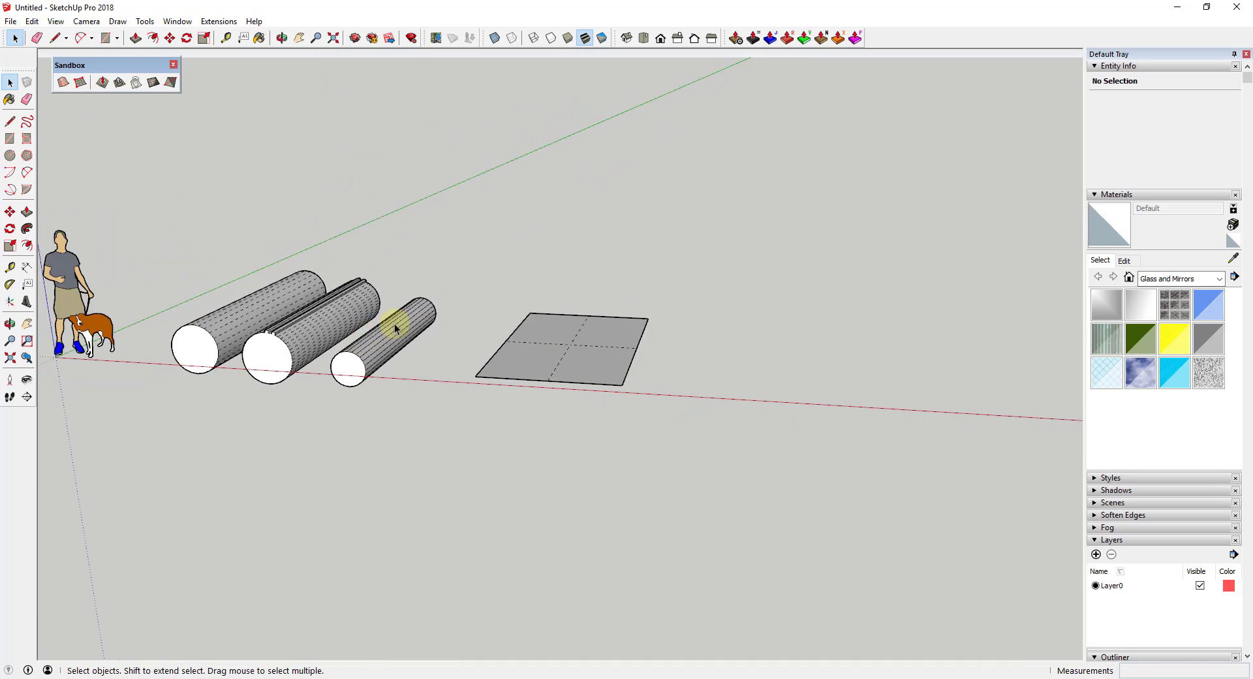
{"action": "key", "text": "c"}
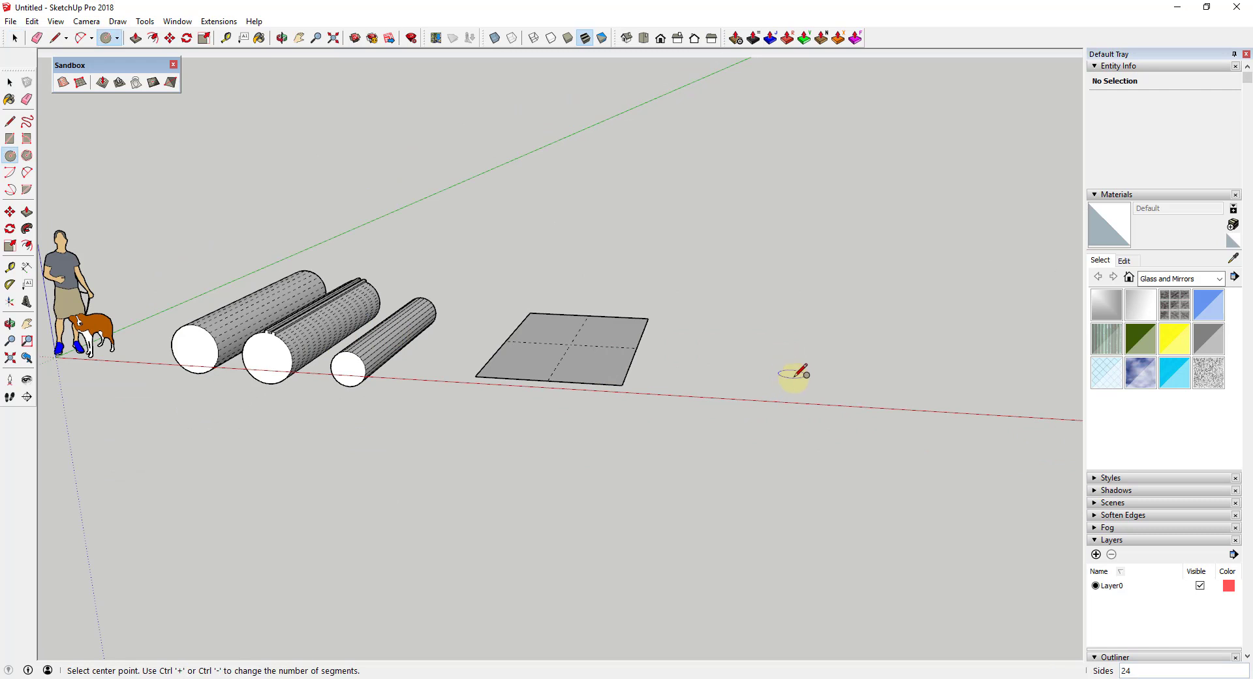
{"action": "left_click", "coordinate": [770, 378]}
{"action": "left_click", "coordinate": [798, 378]}
{"action": "key", "text": "space"}
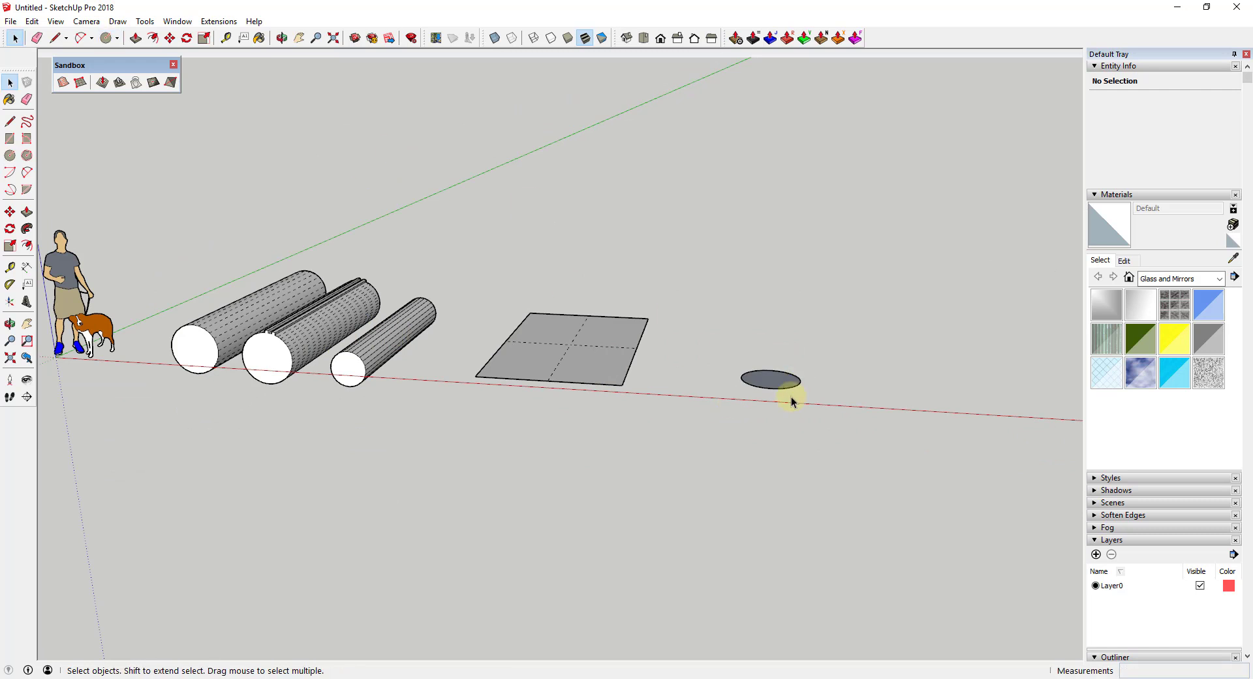
{"action": "key", "text": "p"}
{"action": "left_click_drag", "start_coordinate": [774, 379], "coordinate": [777, 222]}
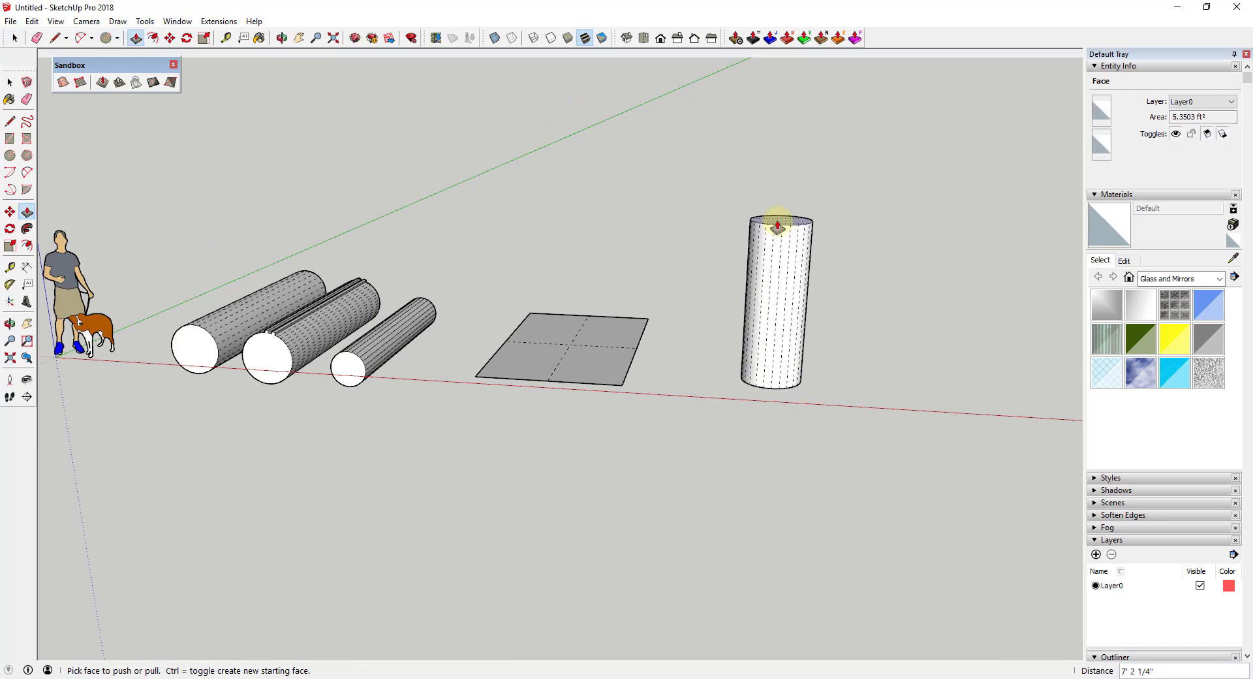
Step: Copy the upright cylinder twice along the red axis at a spacing of about 3' 11 5/8" to form a row of three
{"action": "key", "text": "space"}
{"action": "left_click_drag", "start_coordinate": [711, 171], "coordinate": [894, 457]}
{"action": "key", "text": "m"}
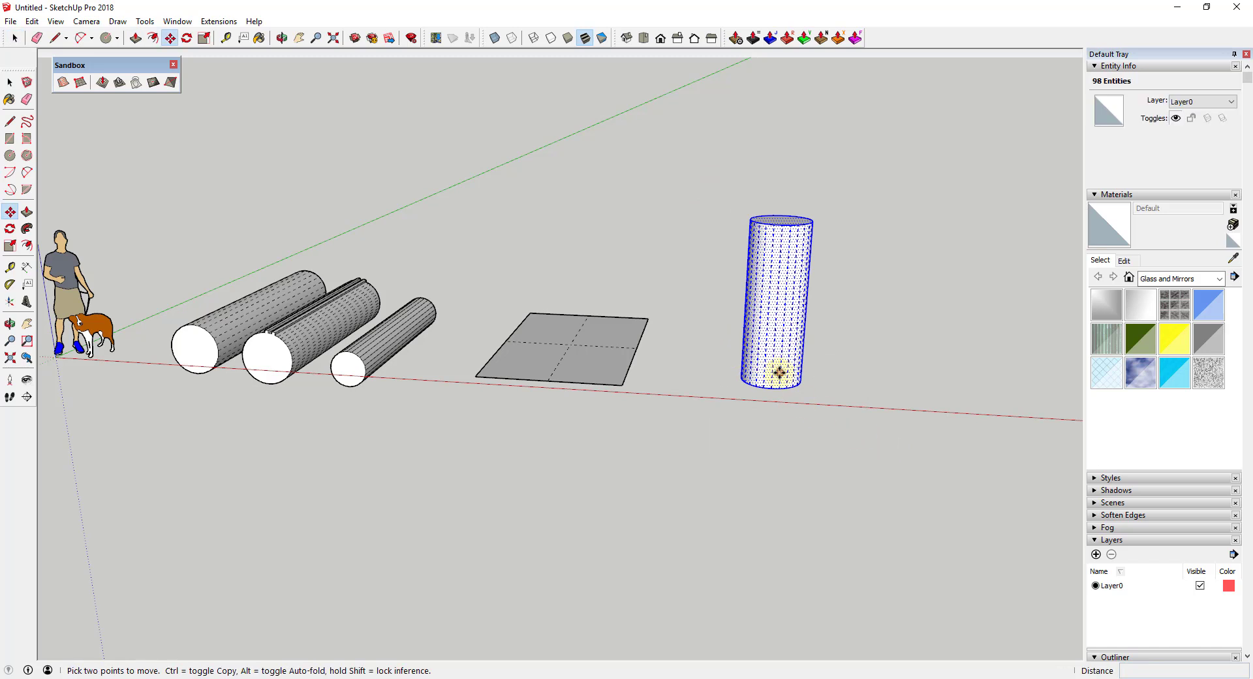
{"action": "left_click", "coordinate": [774, 384]}
{"action": "key", "text": "ctrl"}
{"action": "left_click", "coordinate": [864, 395]}
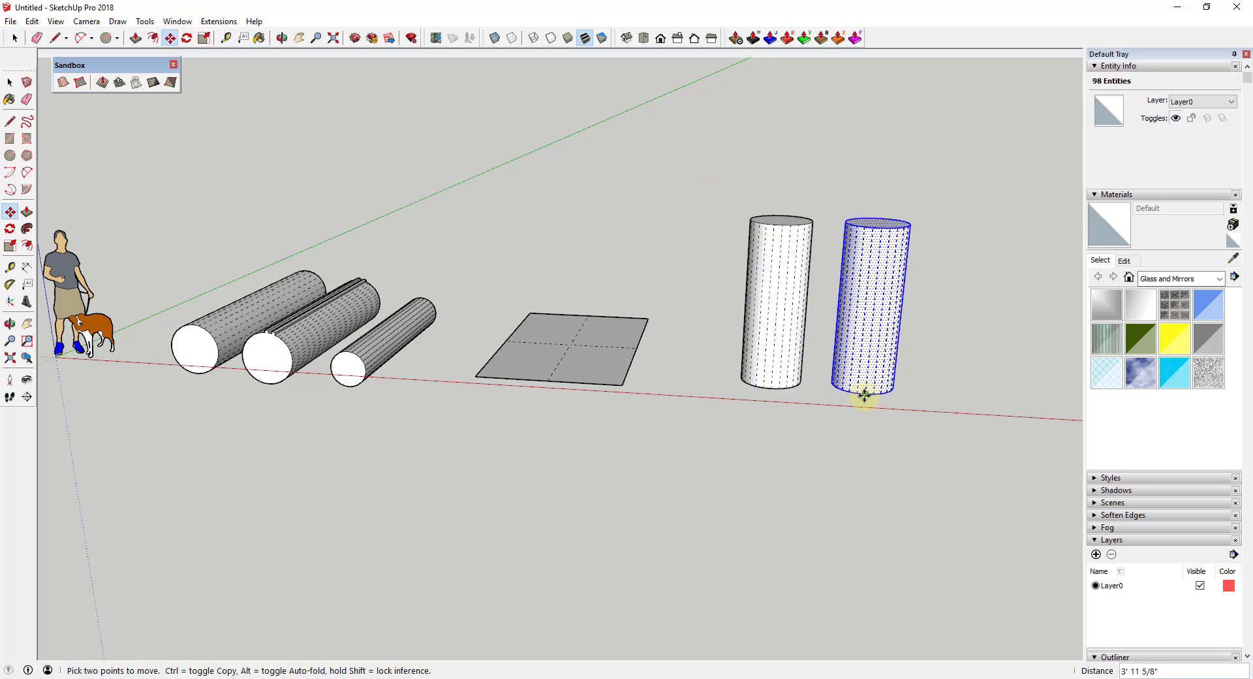
{"action": "type", "text": "*2"}
{"action": "key", "text": "Return"}
{"action": "key", "text": "space"}
{"action": "scroll", "coordinate": [680, 232], "scroll_direction": "down", "scroll_amount": 2}
{"action": "scroll", "coordinate": [652, 327], "scroll_direction": "up", "scroll_amount": 8}
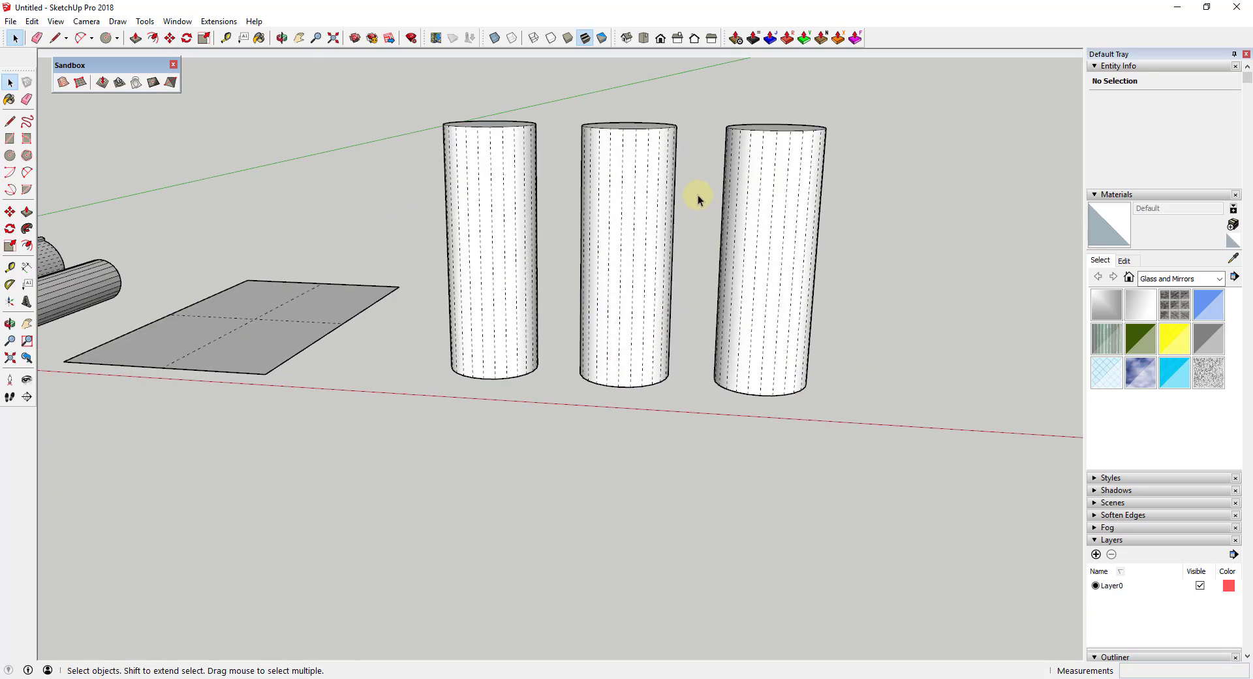
Step: Turn off the display of hidden geometry and select the first upright cylinder's curved surface to examine it as a single surface
{"action": "middle_click_drag", "start_coordinate": [657, 187], "coordinate": [705, 195]}
{"action": "scroll", "coordinate": [705, 196], "scroll_direction": "up", "scroll_amount": 3}
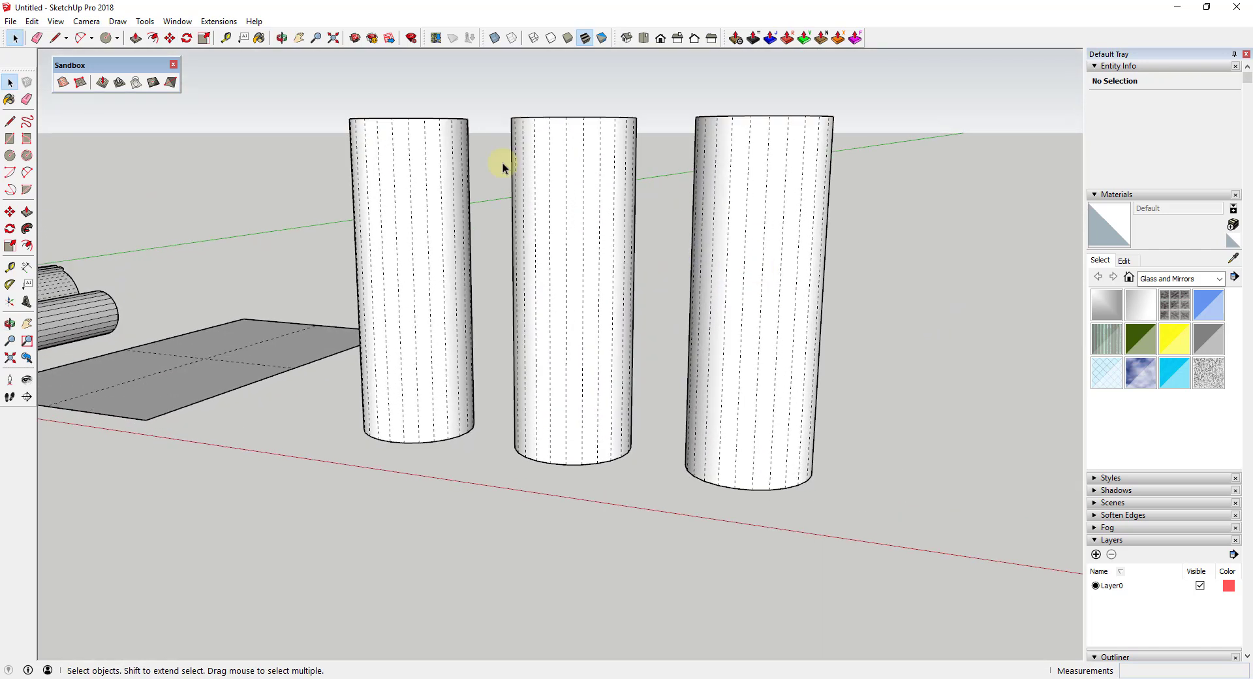
{"action": "left_click", "coordinate": [56, 21]}
{"action": "left_click", "coordinate": [85, 69]}
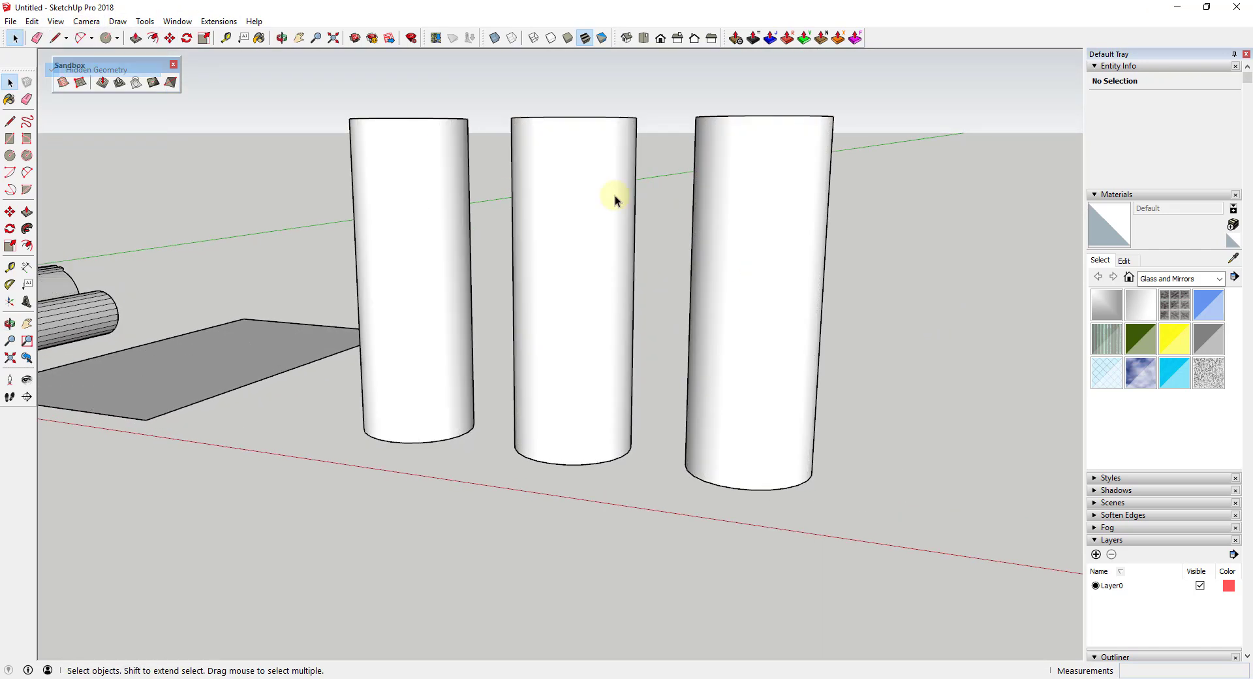
{"action": "middle_click_drag", "start_coordinate": [610, 195], "coordinate": [803, 312]}
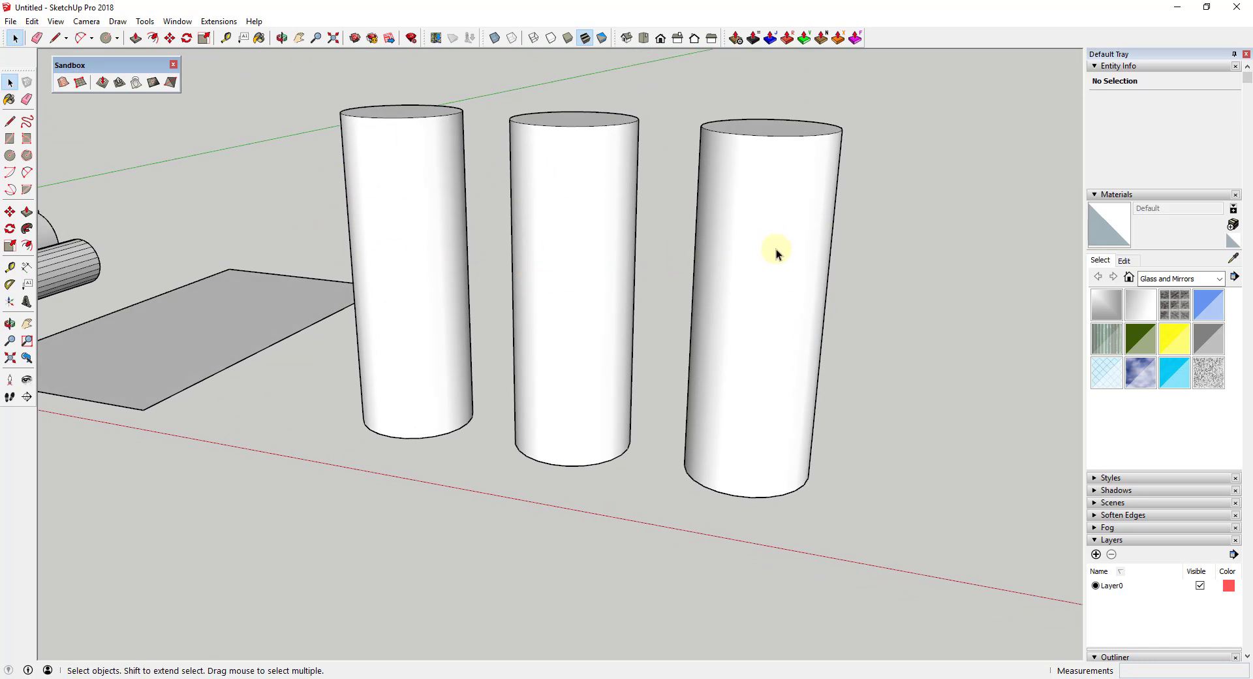
{"action": "middle_click_drag", "start_coordinate": [448, 246], "coordinate": [461, 240]}
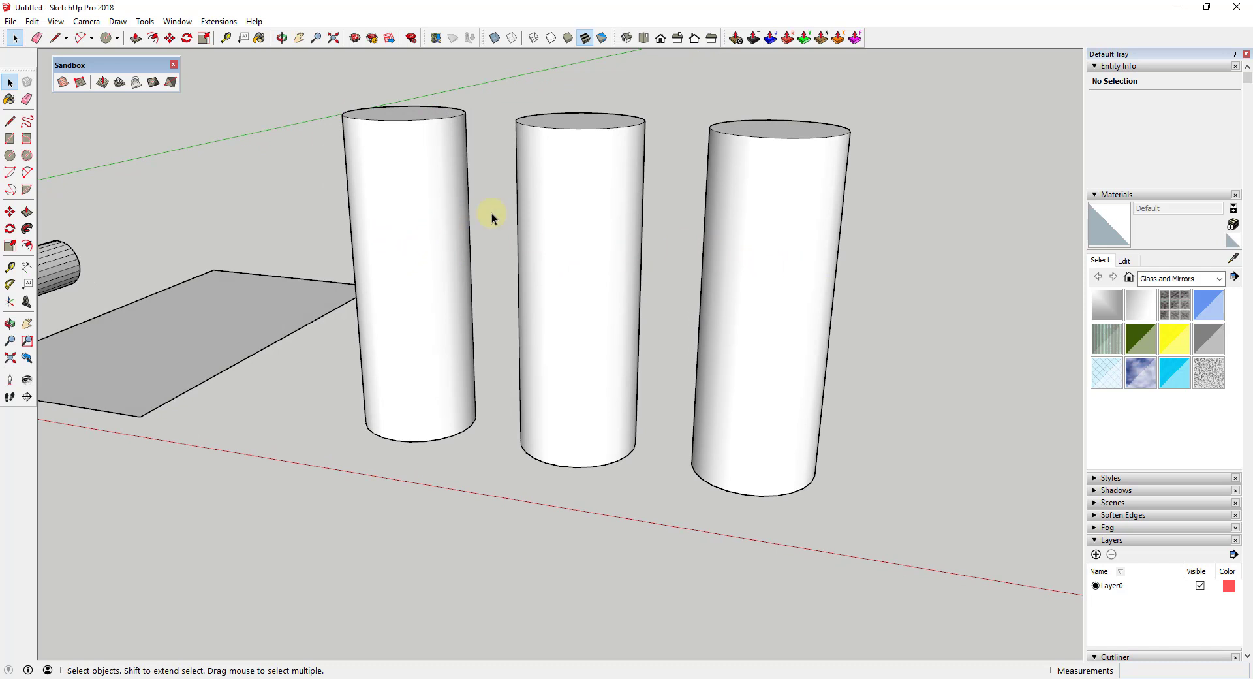
{"action": "left_click", "coordinate": [404, 206]}
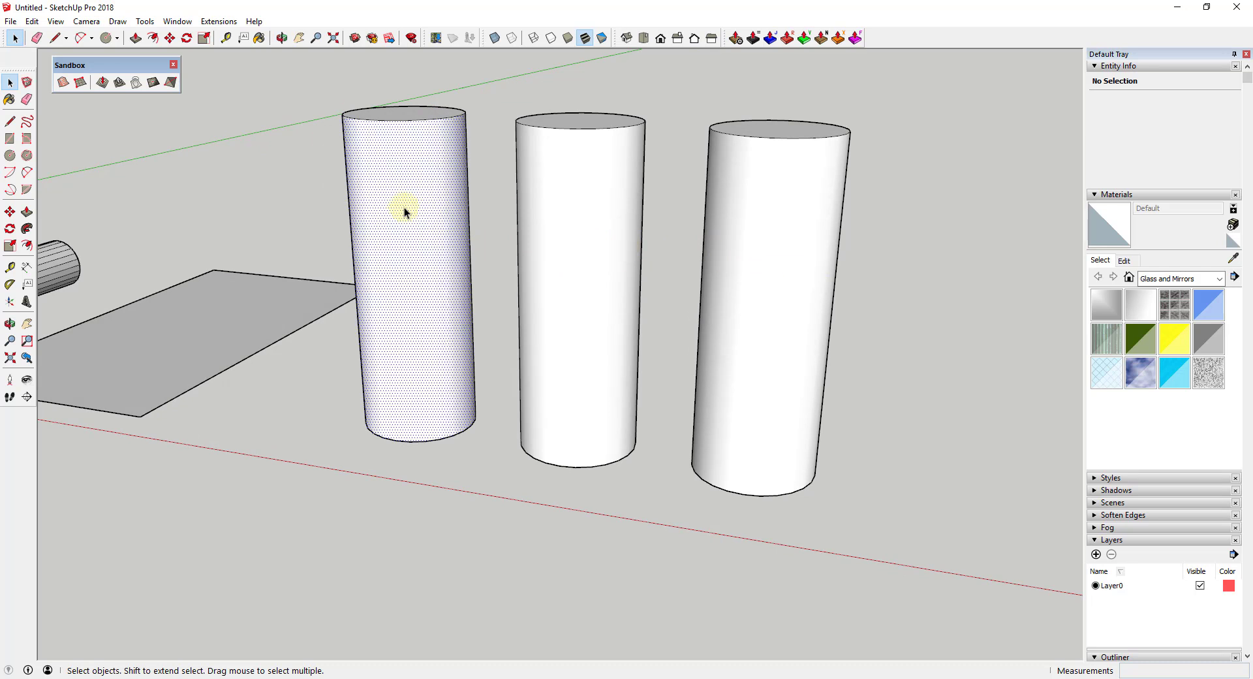
Step: Turn hidden geometry back on and select three adjacent lengthwise edges of the first upright cylinder to check their Soft and Smooth properties
{"action": "left_click", "coordinate": [55, 21]}
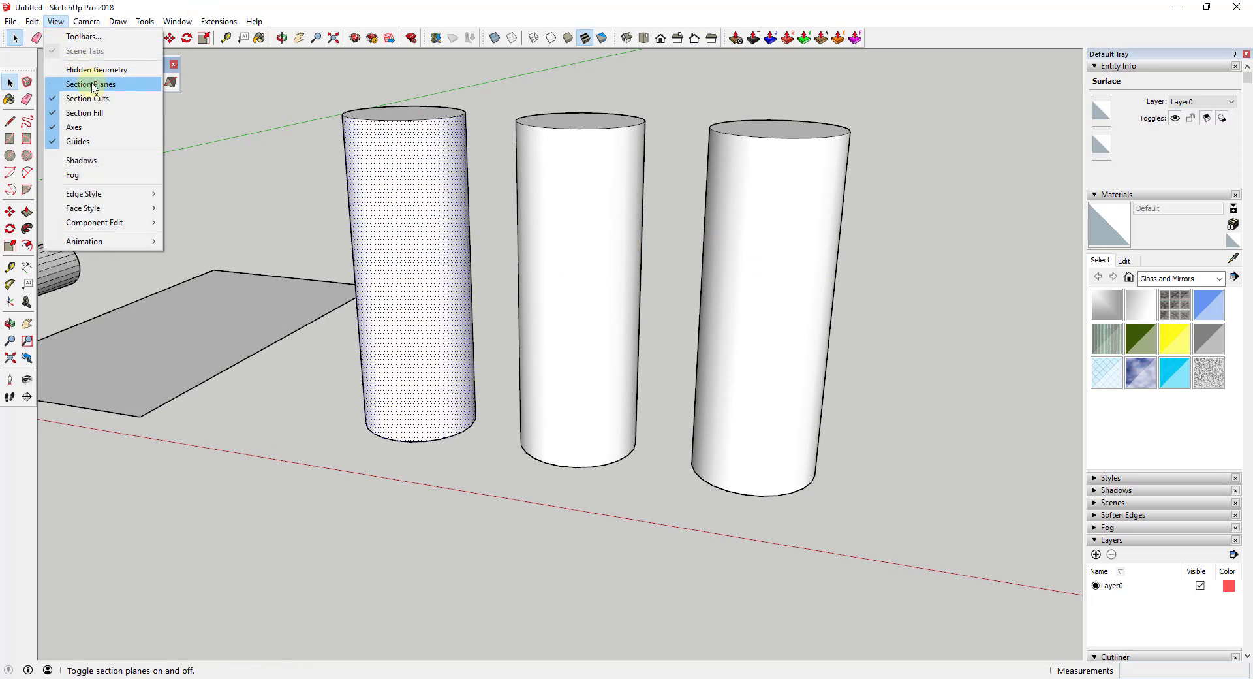
{"action": "left_click", "coordinate": [81, 67]}
{"action": "left_click", "coordinate": [379, 185]}
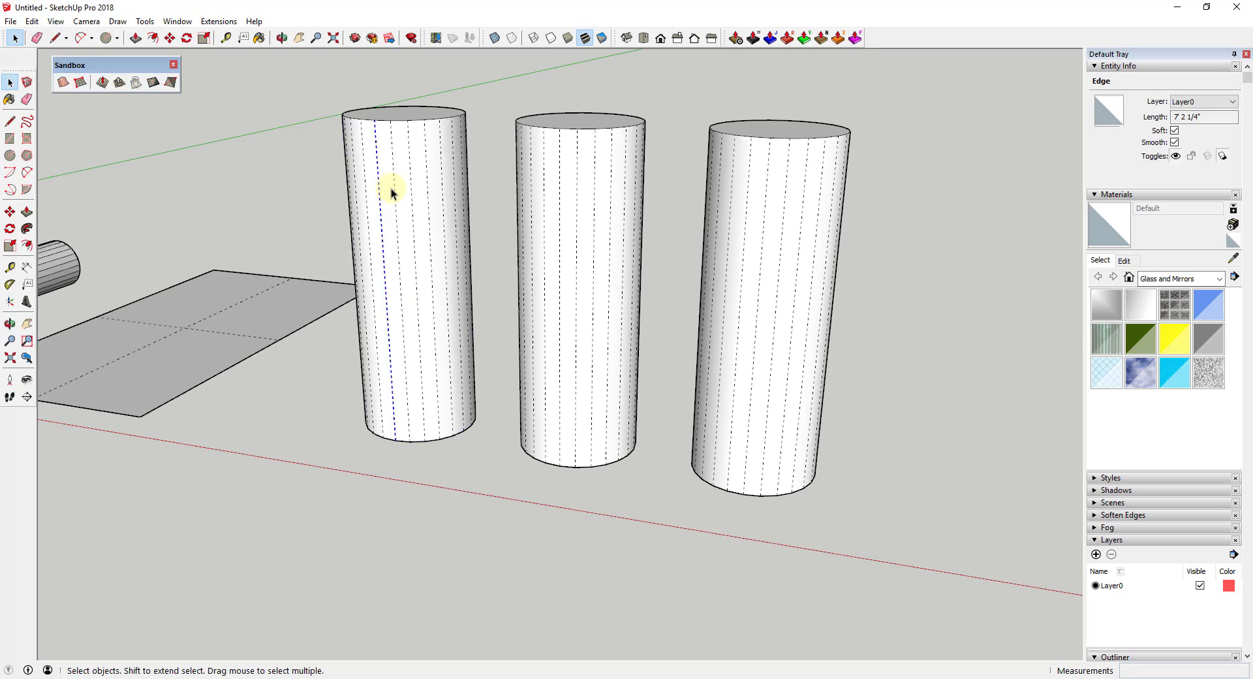
{"action": "left_click", "coordinate": [410, 190], "text": "shift"}
{"action": "left_click", "coordinate": [1175, 143]}
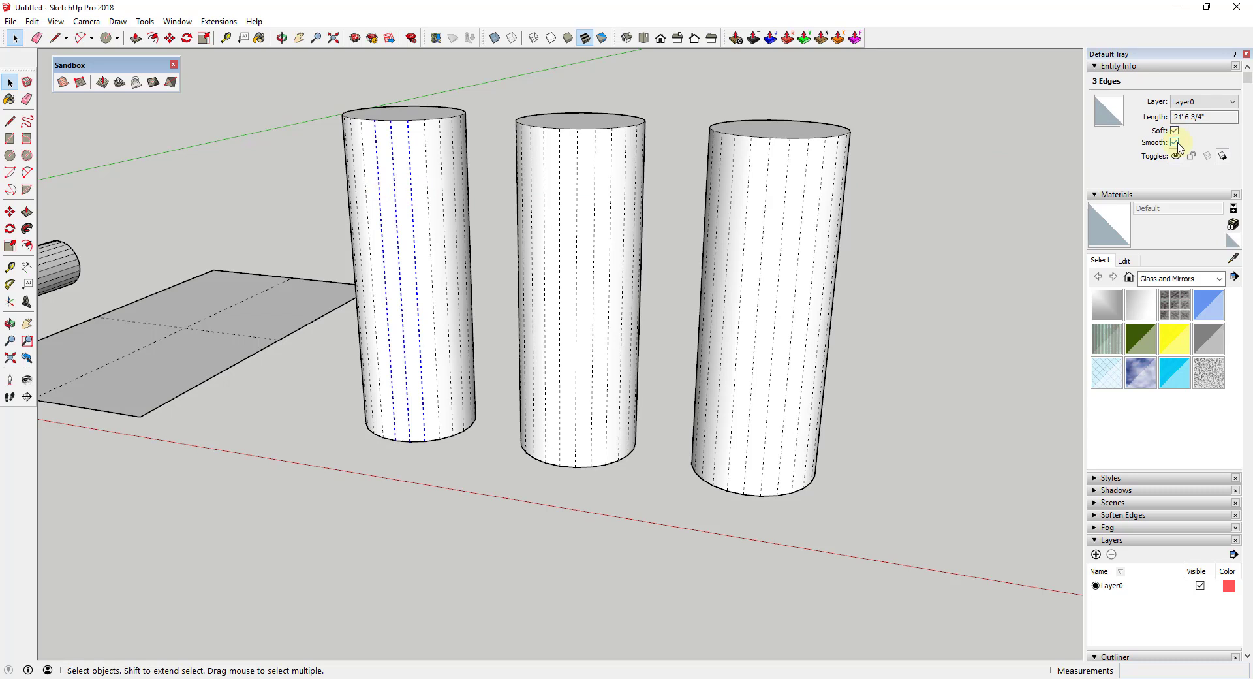
{"action": "left_click", "coordinate": [993, 251]}
Step: Select the middle upright cylinder's curved side and reduce the selection to edges only with Selection Toys
{"action": "middle_click_drag", "start_coordinate": [911, 279], "coordinate": [725, 245]}
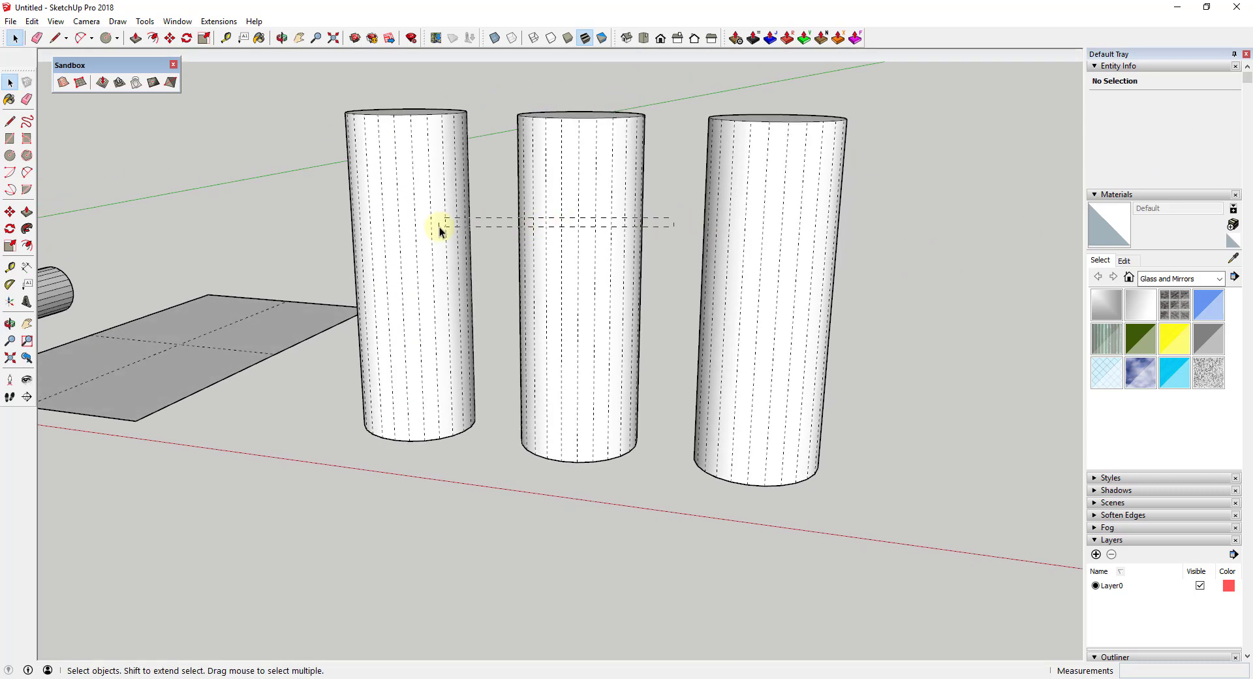
{"action": "left_click", "coordinate": [607, 229]}
{"action": "left_click", "coordinate": [671, 210]}
{"action": "left_click_drag", "start_coordinate": [517, 246], "coordinate": [504, 244]}
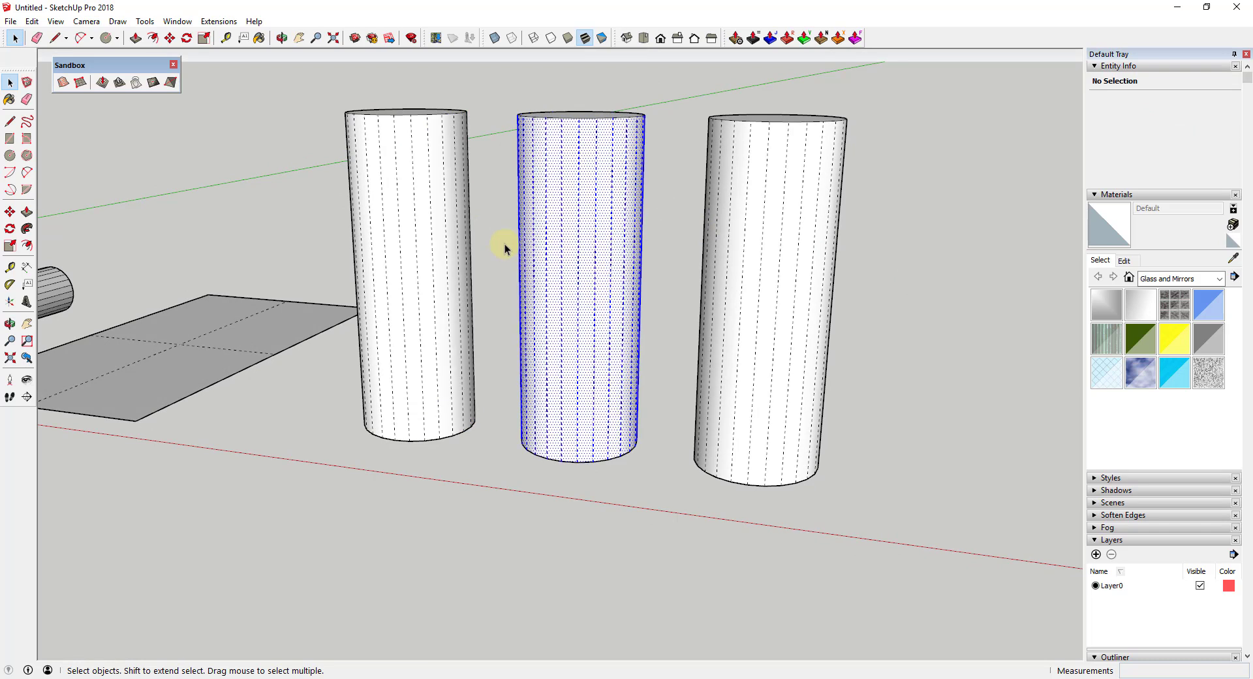
{"action": "right_click", "coordinate": [575, 240]}
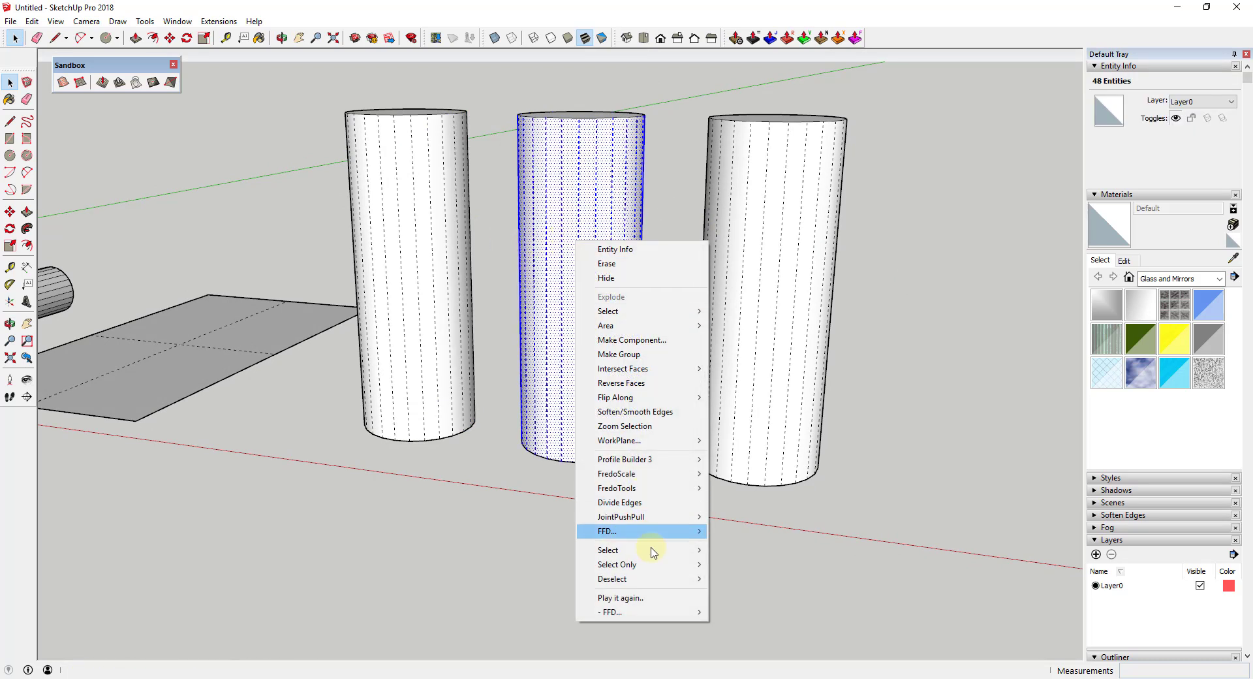
{"action": "mouse_move", "coordinate": [650, 566]}
{"action": "left_click", "coordinate": [739, 193]}
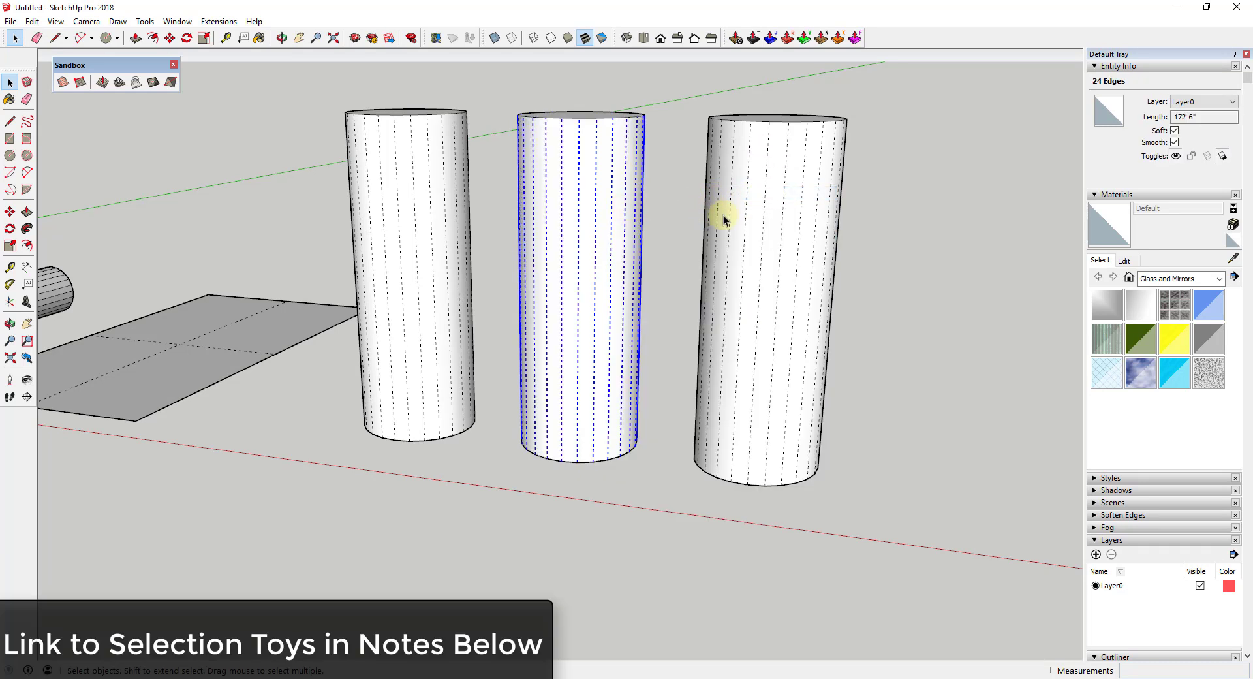
{"action": "scroll", "coordinate": [667, 273], "scroll_direction": "up", "scroll_amount": 2}
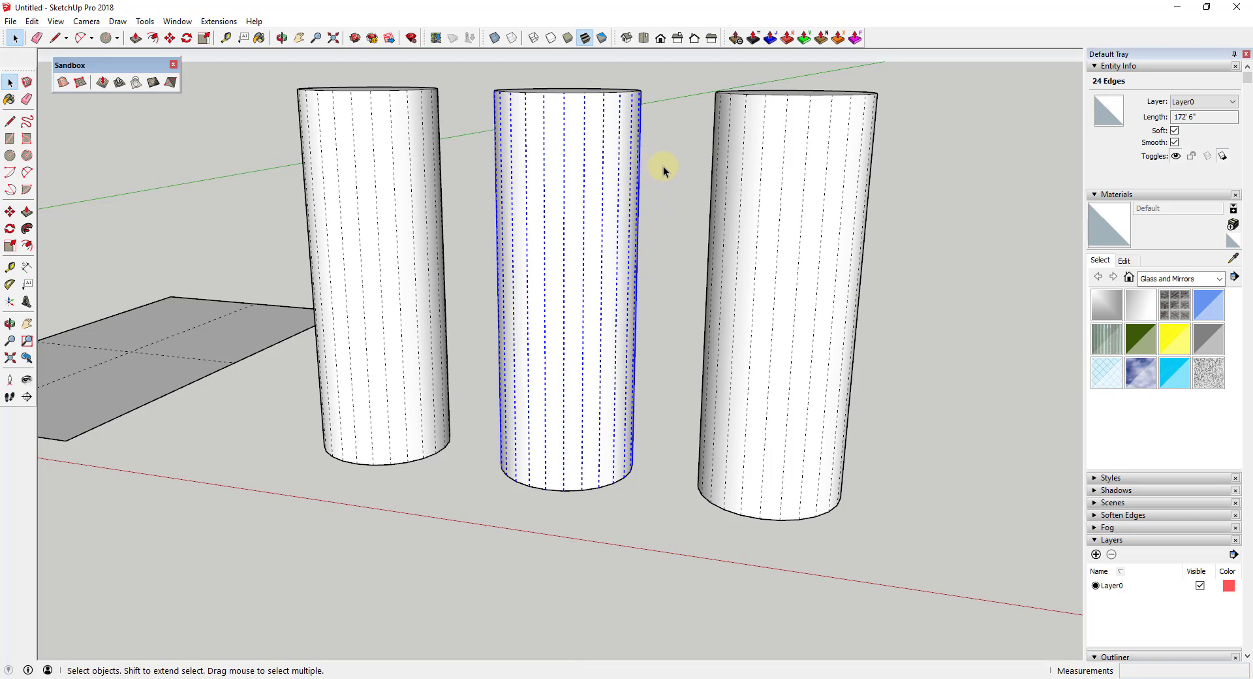
{"action": "mouse_move", "coordinate": [659, 234]}
{"action": "middle_mouse_down"}
{"action": "mouse_move", "coordinate": [662, 251]}
{"action": "mouse_move", "coordinate": [666, 240]}
{"action": "middle_mouse_up"}
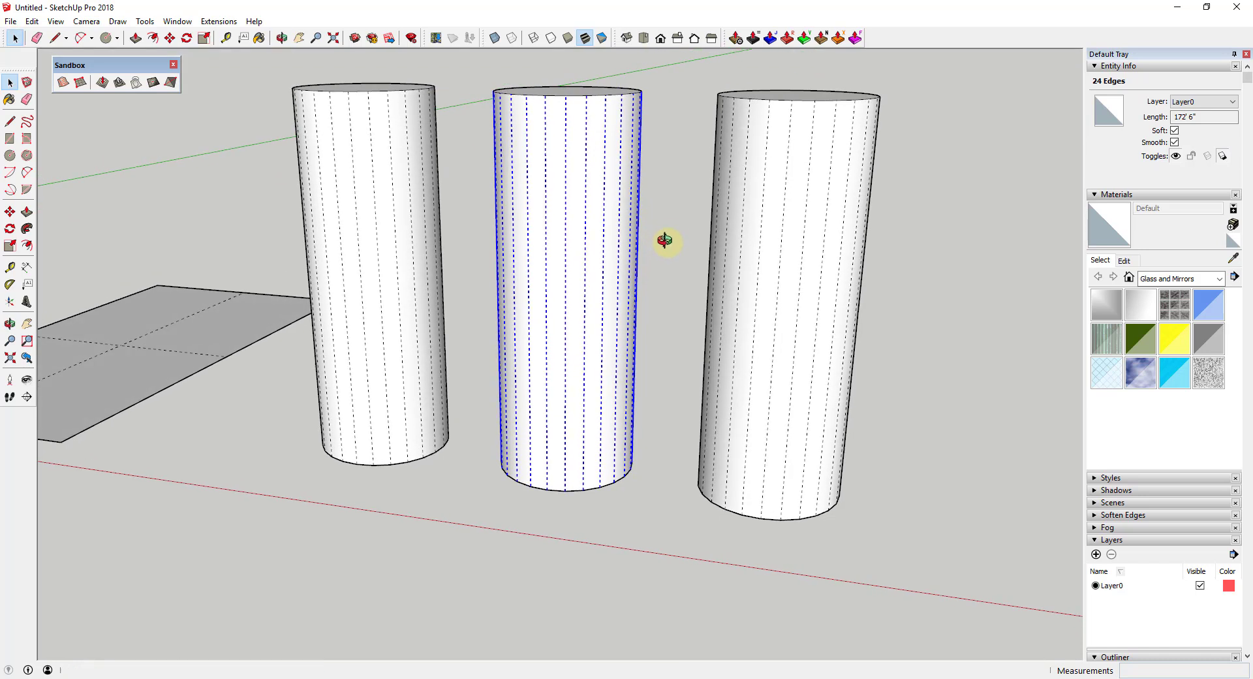
{"action": "scroll", "coordinate": [664, 193], "scroll_direction": "down", "scroll_amount": 1}
{"action": "scroll", "coordinate": [665, 187], "scroll_direction": "up", "scroll_amount": 1}
{"action": "scroll", "coordinate": [665, 187], "scroll_direction": "down", "scroll_amount": 1}
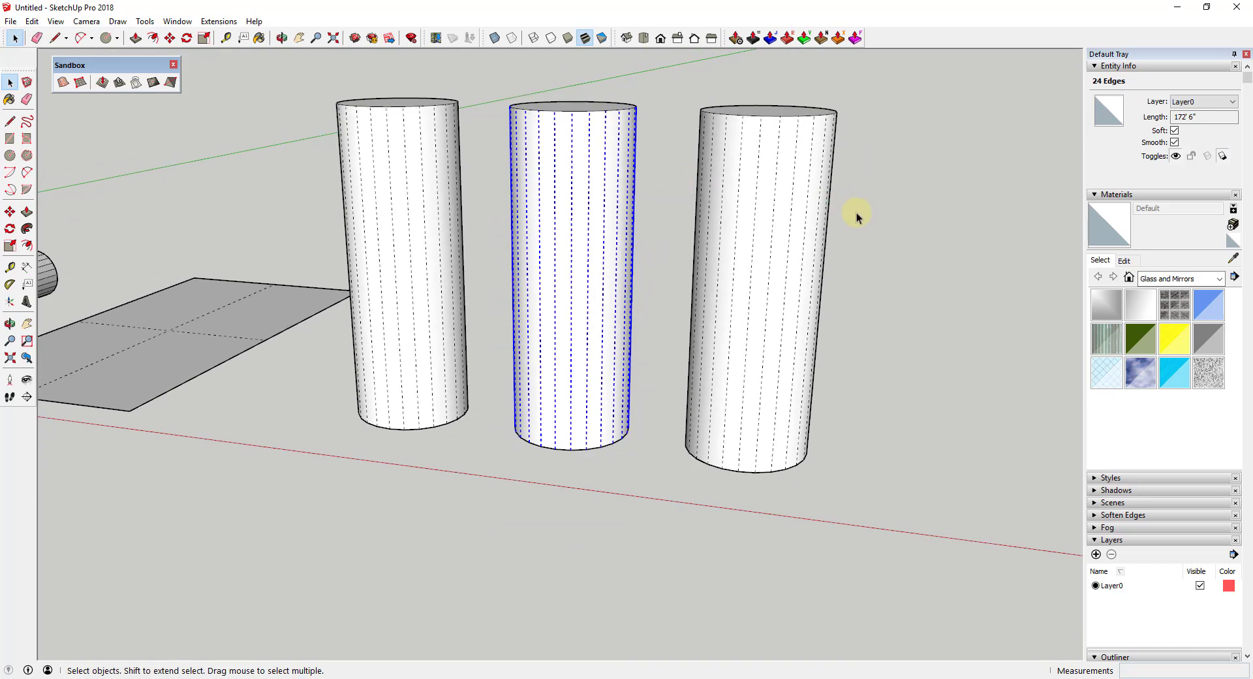
Step: Select only the lengthwise edges of the third upright cylinder and remove their Soft property, keeping Smooth on
{"action": "double_click", "coordinate": [757, 223]}
{"action": "right_click", "coordinate": [757, 223]}
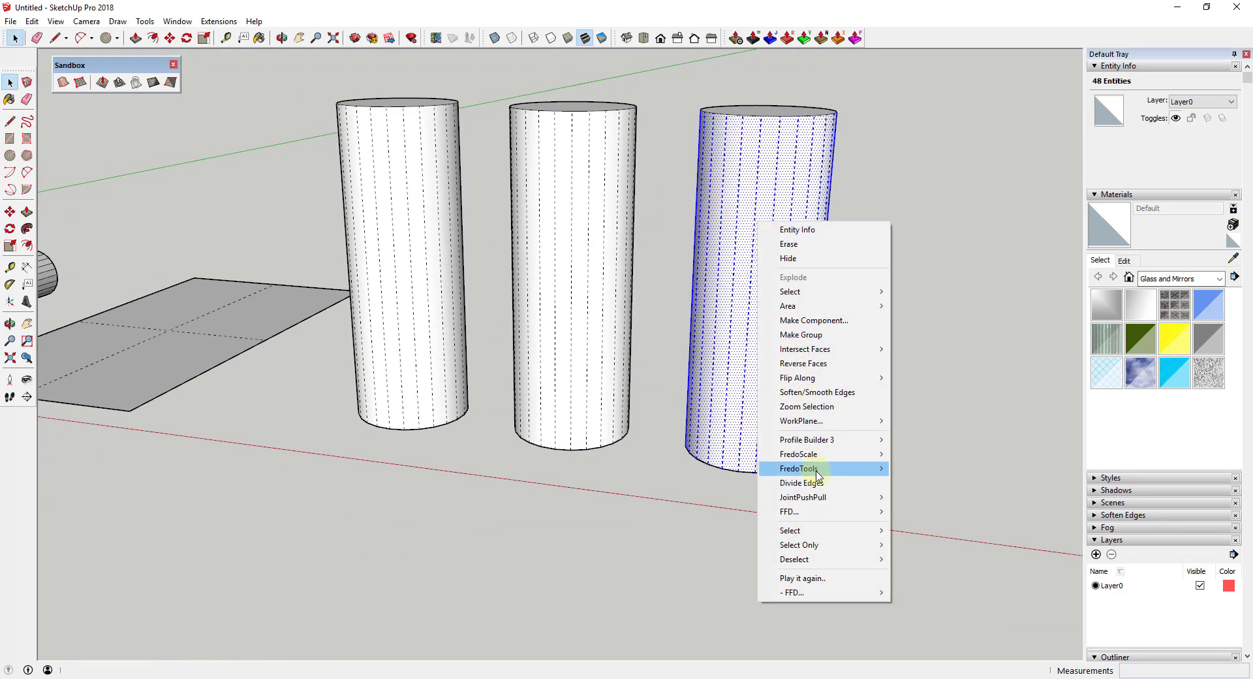
{"action": "mouse_move", "coordinate": [815, 544]}
{"action": "left_click", "coordinate": [965, 173]}
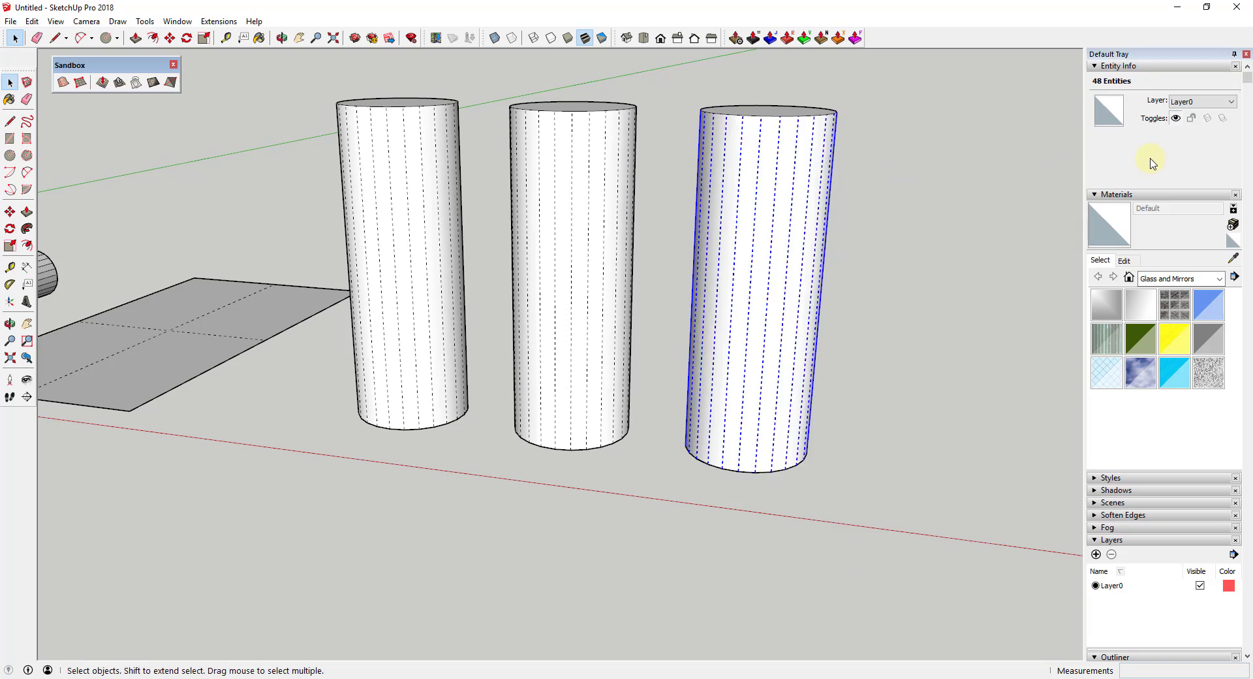
{"action": "left_click", "coordinate": [1177, 134]}
{"action": "left_click", "coordinate": [690, 253]}
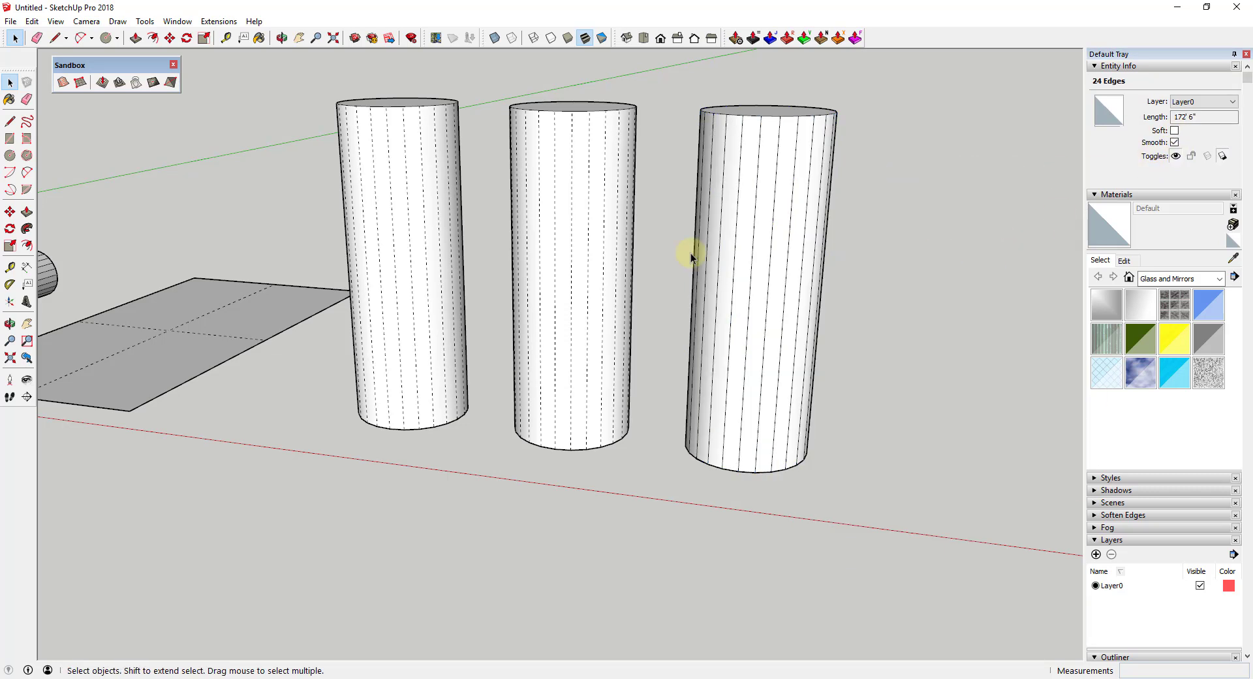
Step: Select only the lengthwise edges of the middle upright cylinder and remove their Smooth property, keeping Soft on
{"action": "left_click_drag", "start_coordinate": [524, 212], "coordinate": [524, 226]}
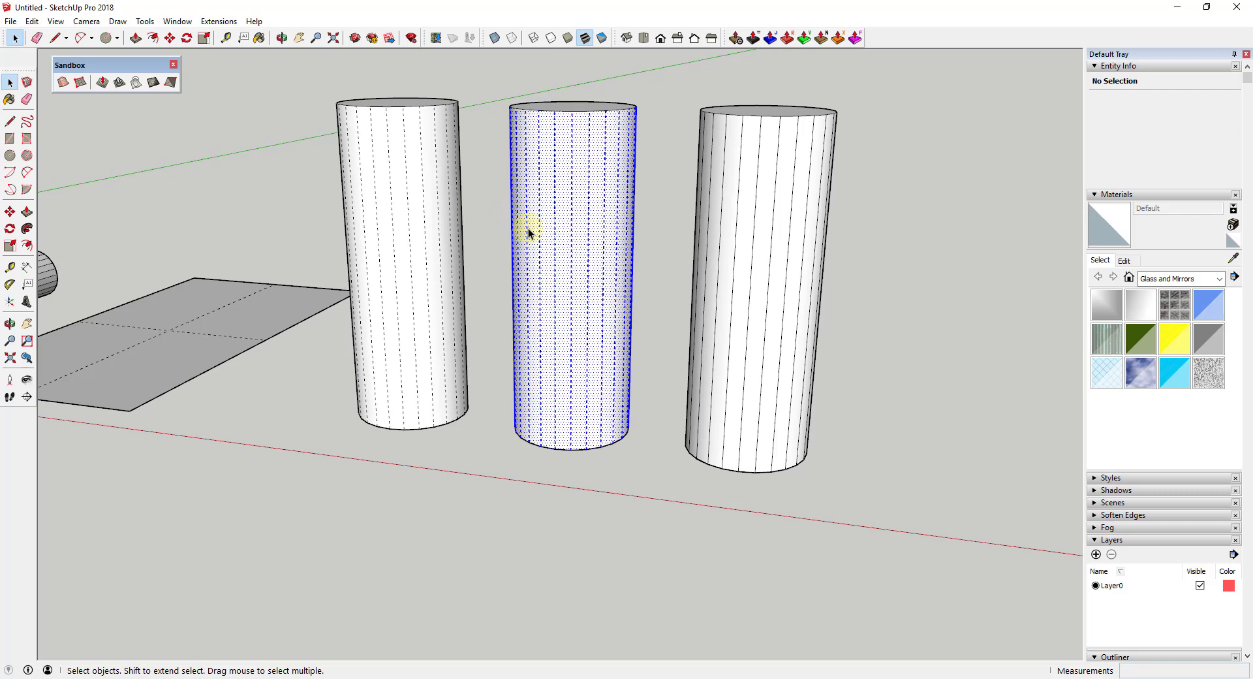
{"action": "right_click", "coordinate": [563, 215]}
{"action": "mouse_move", "coordinate": [626, 538]}
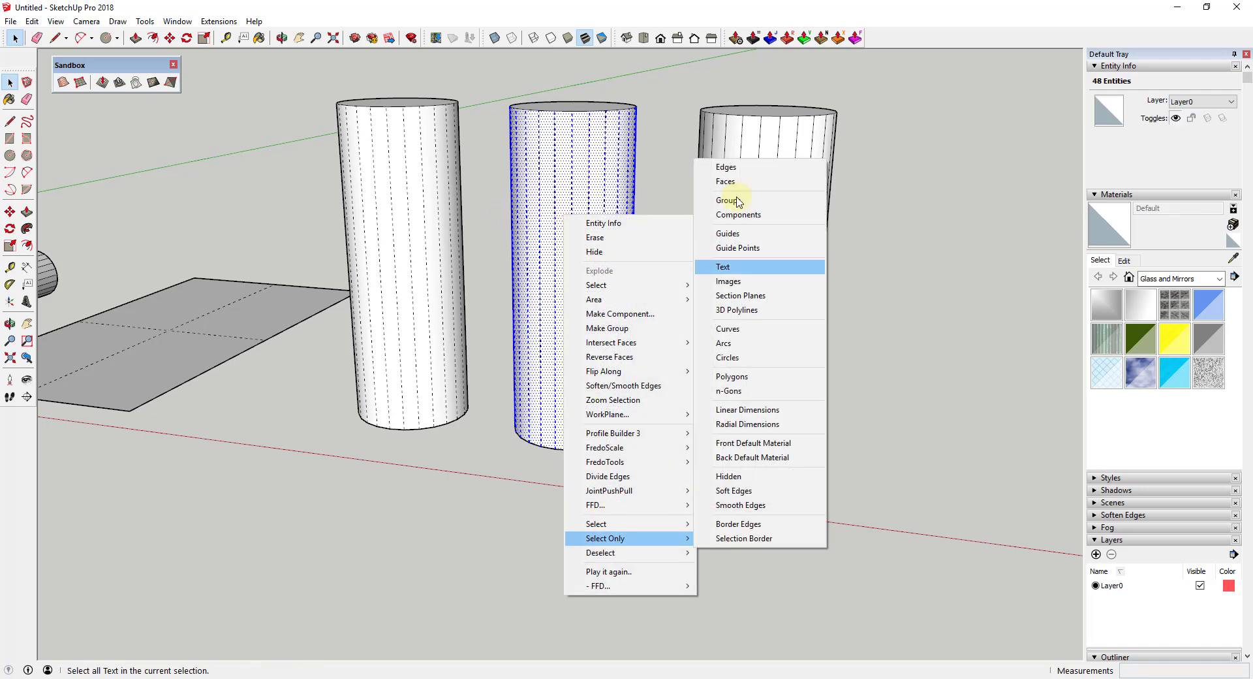
{"action": "left_click", "coordinate": [751, 169]}
{"action": "left_click", "coordinate": [1174, 143]}
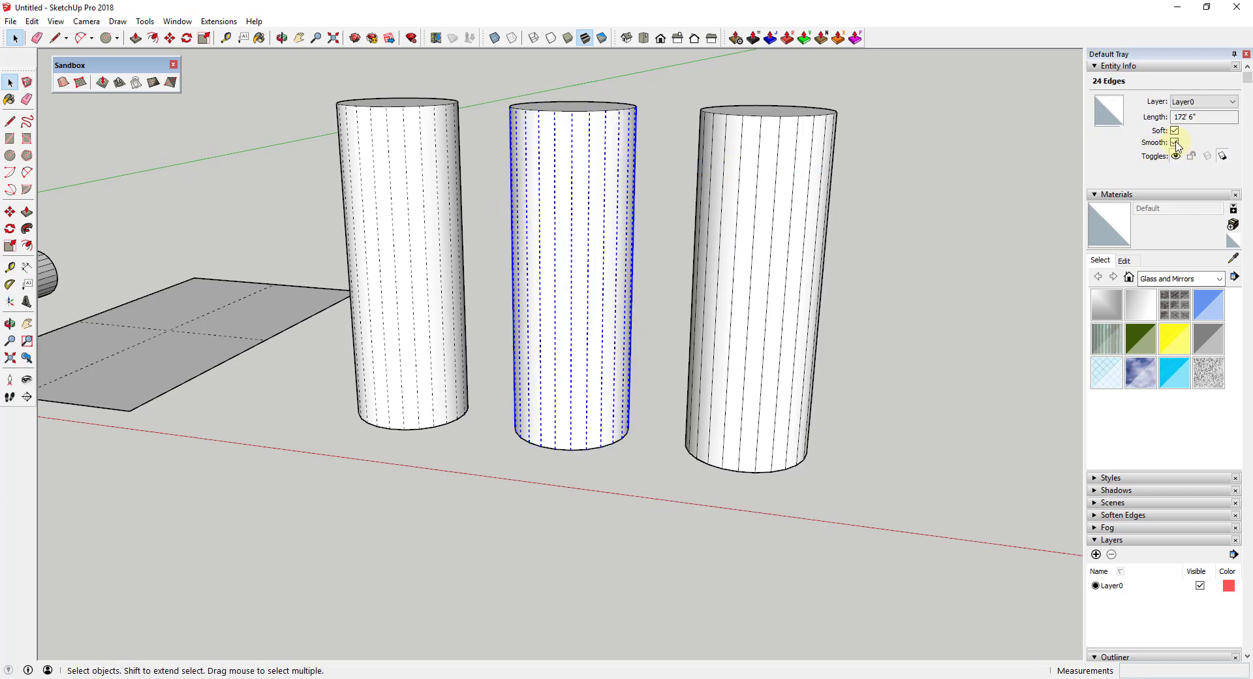
{"action": "left_click", "coordinate": [945, 280]}
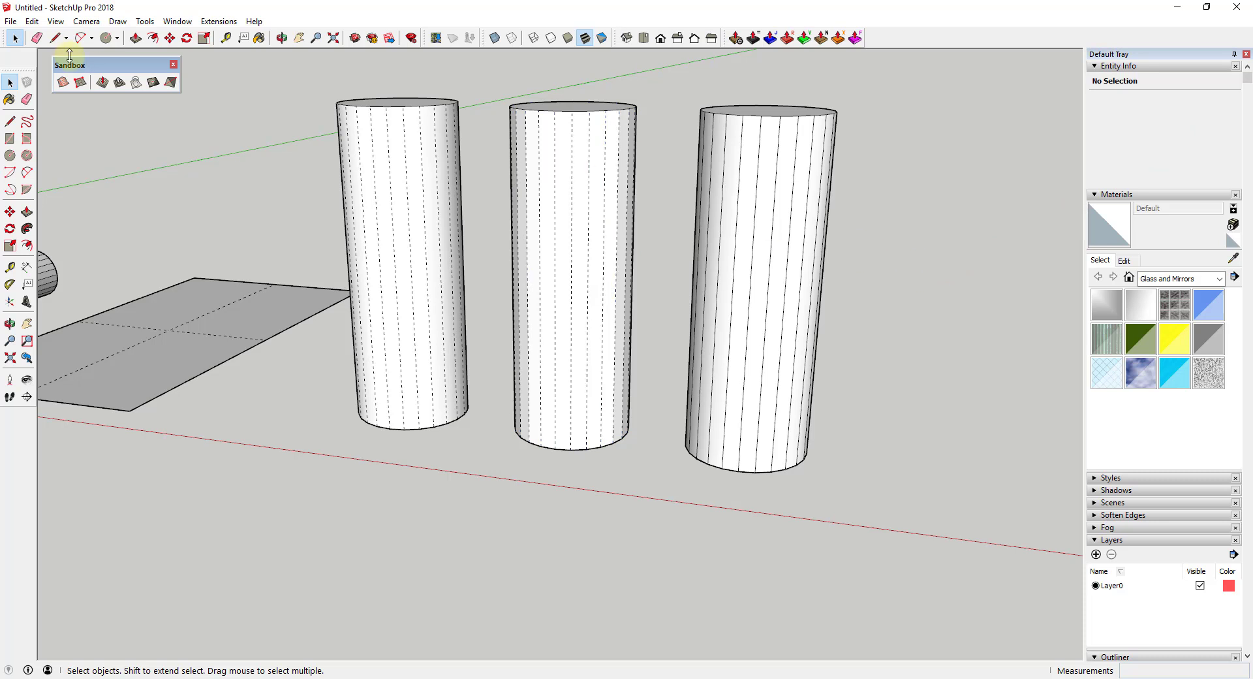
Step: Turn off the display of hidden geometry and compare the shading and edges of the three upright cylinders
{"action": "left_click", "coordinate": [55, 21]}
{"action": "left_click", "coordinate": [83, 68]}
{"action": "middle_click_drag", "start_coordinate": [591, 222], "coordinate": [656, 254]}
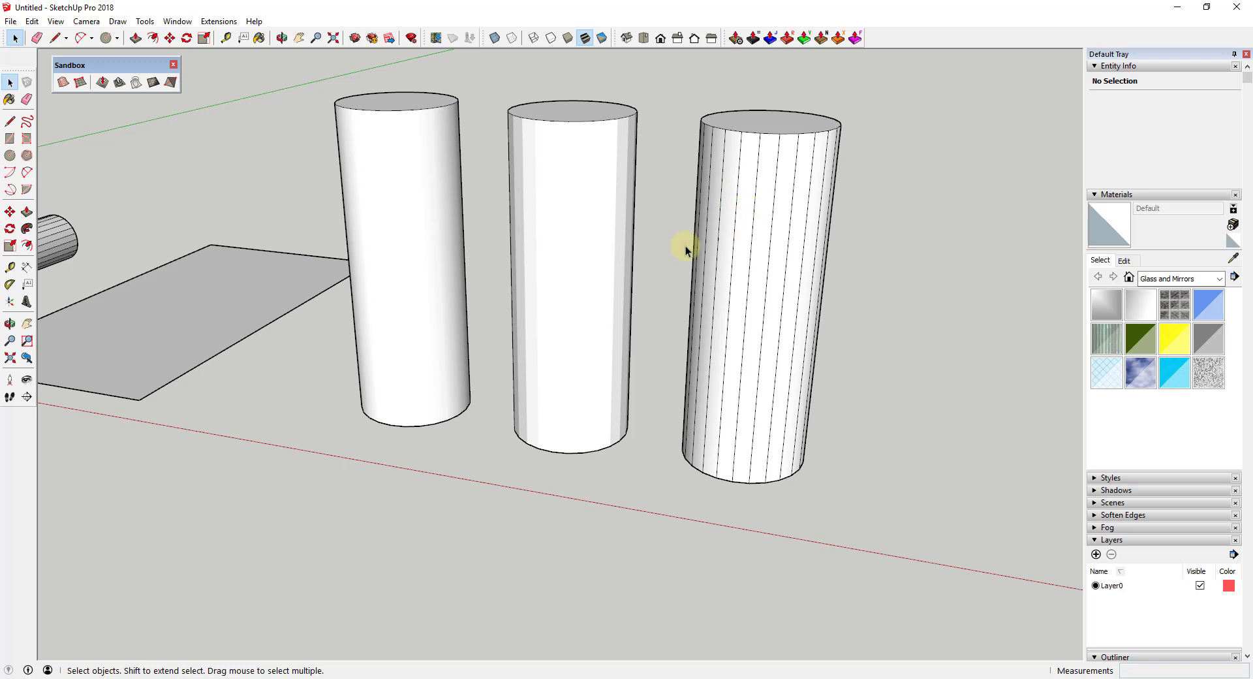
{"action": "middle_click_drag", "start_coordinate": [609, 190], "coordinate": [585, 129]}
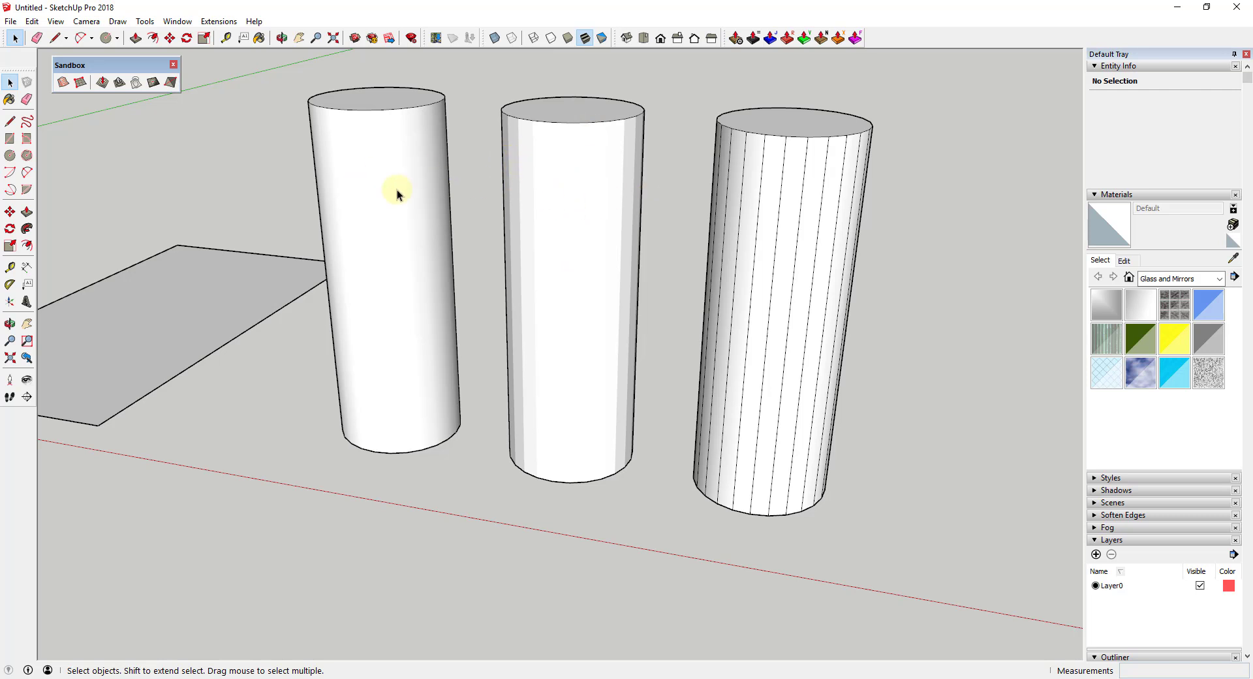
{"action": "scroll", "coordinate": [534, 179], "scroll_direction": "up", "scroll_amount": 2}
{"action": "middle_click_drag", "start_coordinate": [534, 179], "coordinate": [518, 144]}
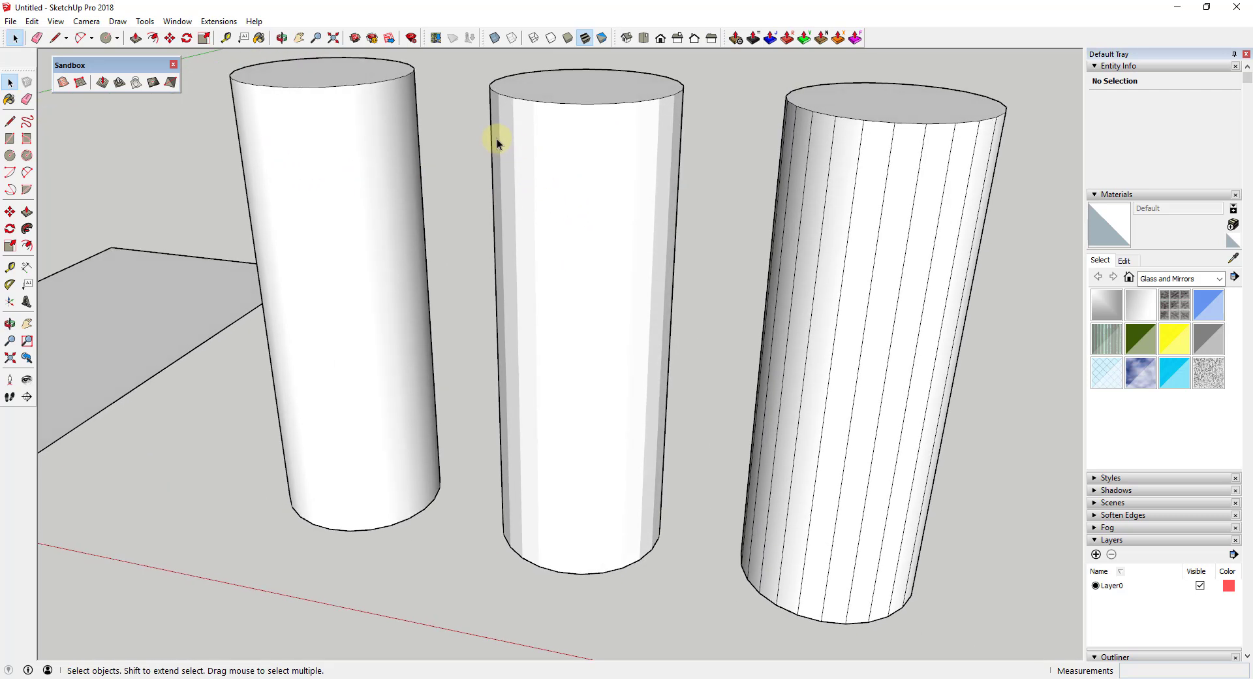
Step: Examine the middle upright cylinder's faceted shading, selecting its surface, its bounding edges and all its connected geometry in turn
{"action": "left_click", "coordinate": [494, 140]}
{"action": "left_click", "coordinate": [714, 137]}
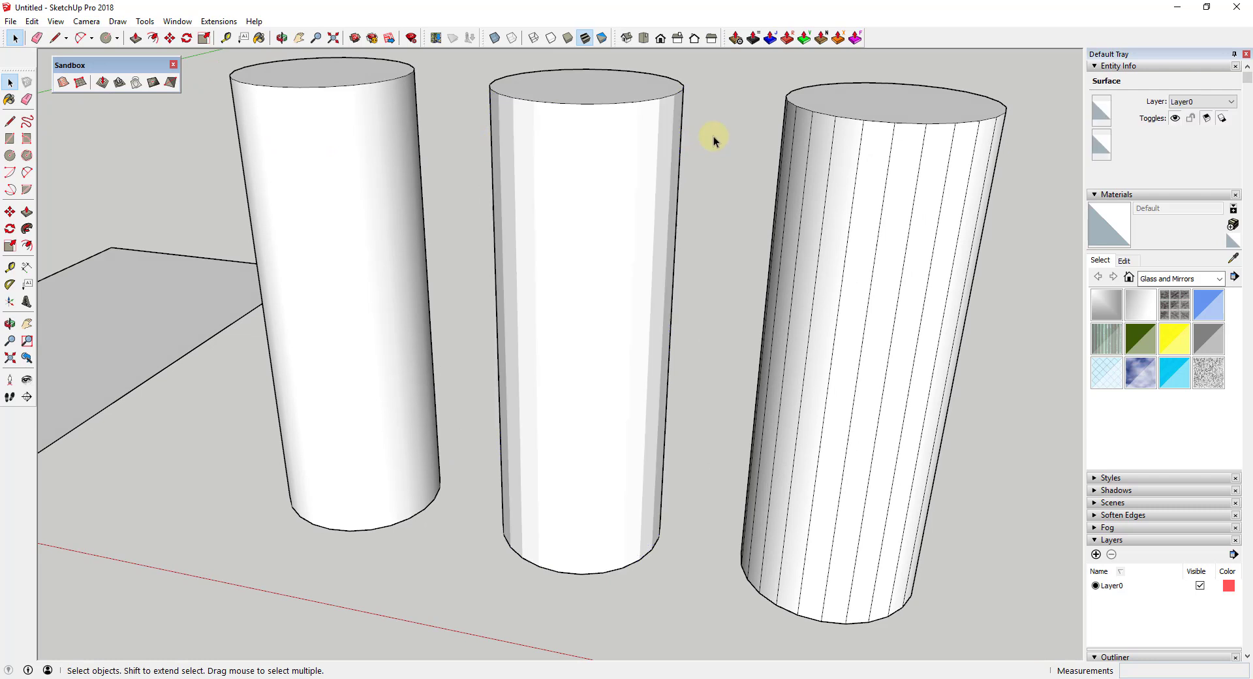
{"action": "middle_click_drag", "start_coordinate": [672, 134], "coordinate": [496, 139]}
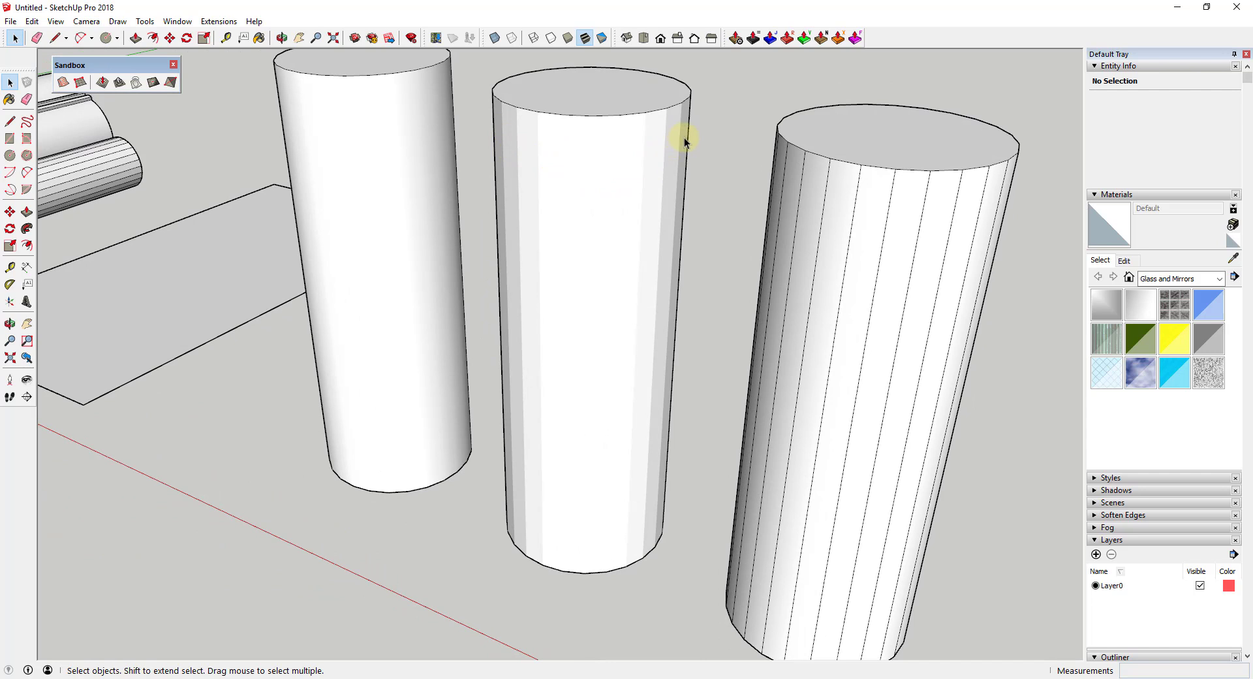
{"action": "middle_click_drag", "start_coordinate": [685, 139], "coordinate": [568, 163]}
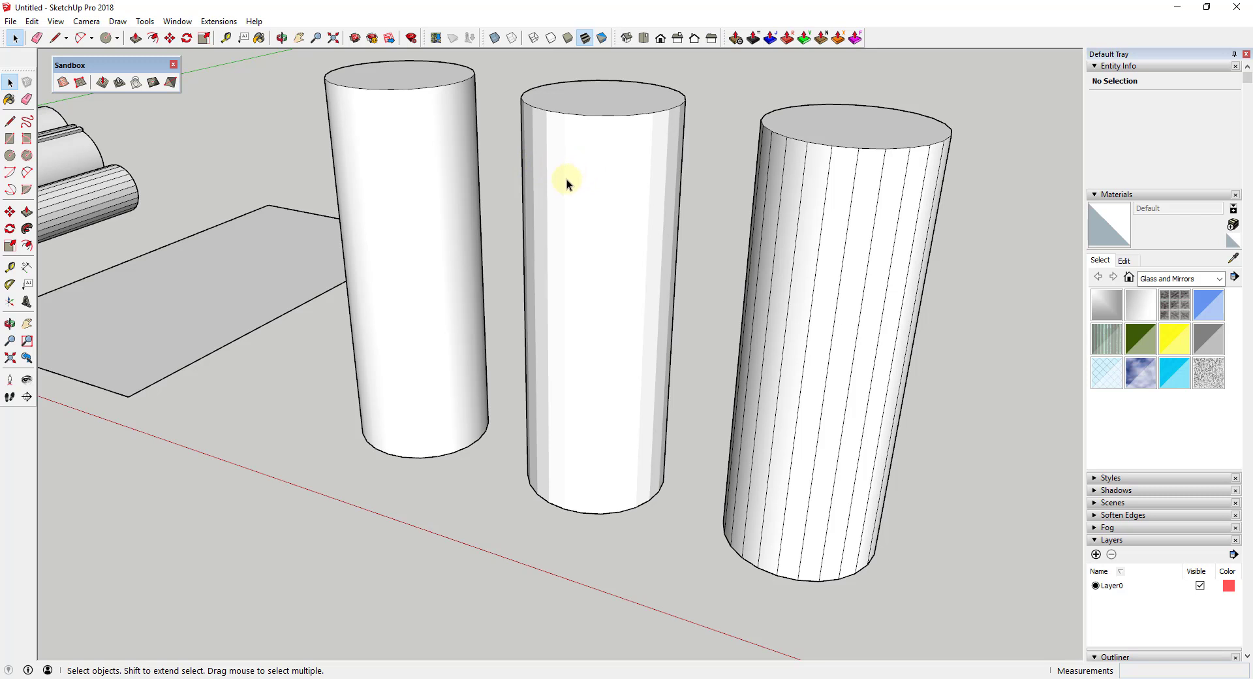
{"action": "left_click", "coordinate": [545, 190]}
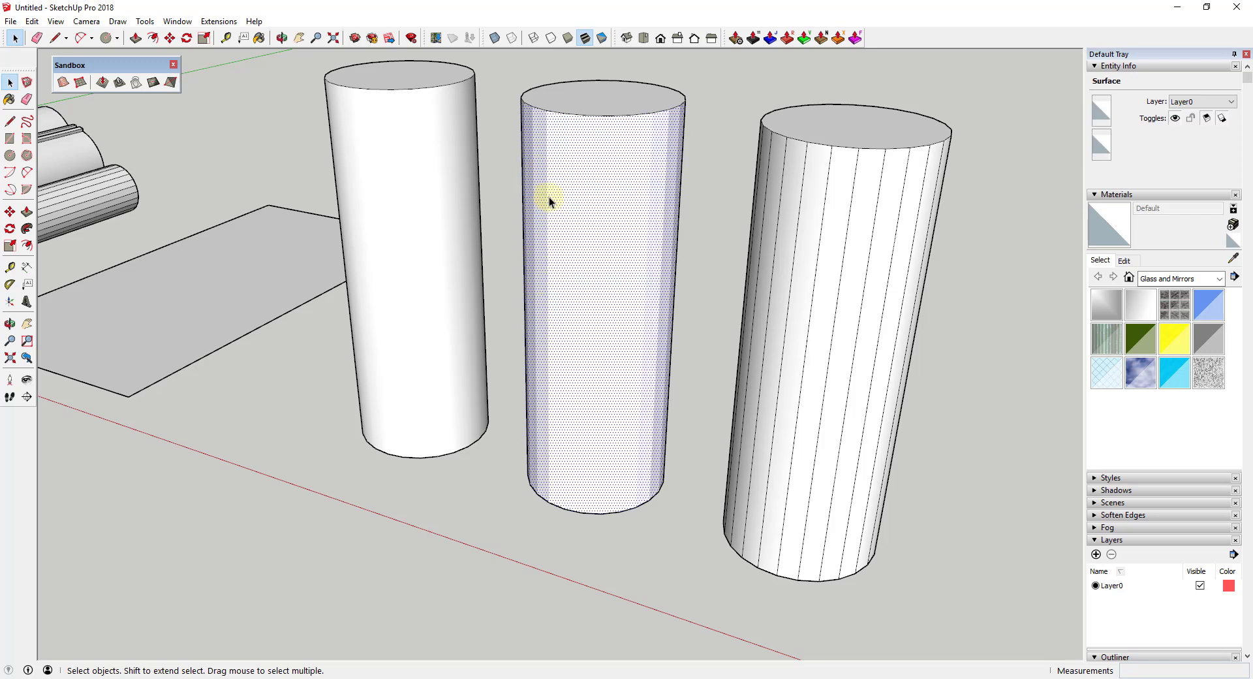
{"action": "double_click", "coordinate": [548, 197]}
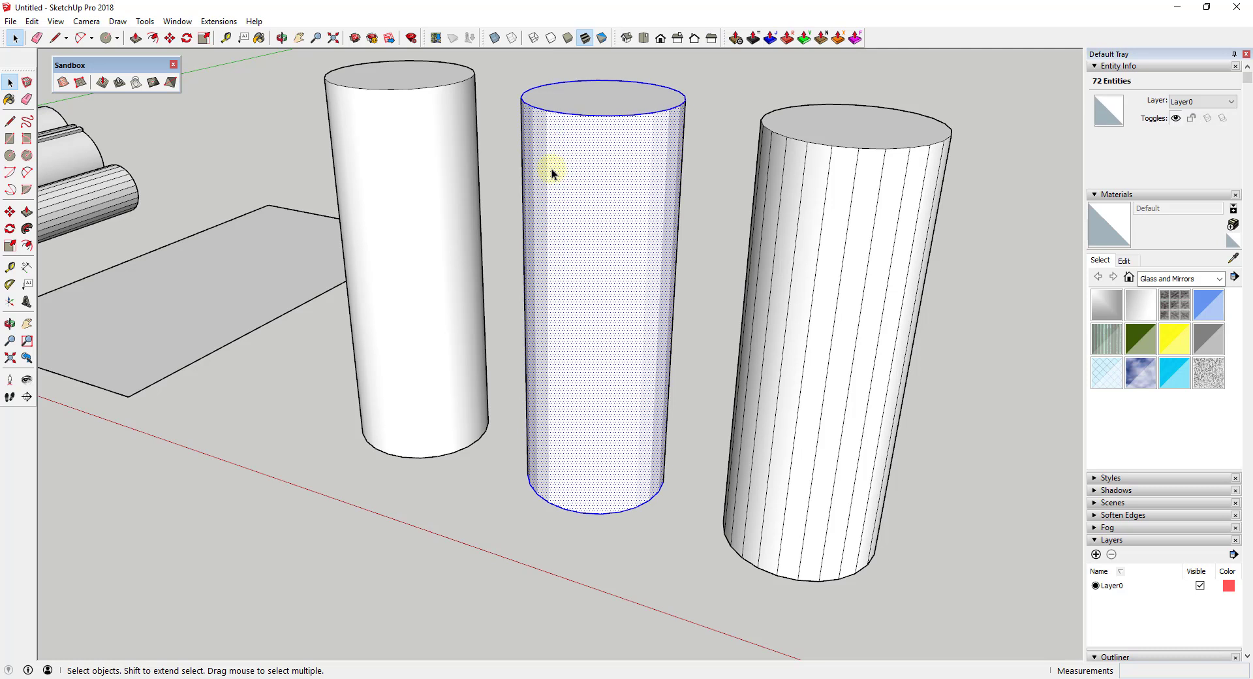
{"action": "triple_click", "coordinate": [554, 205]}
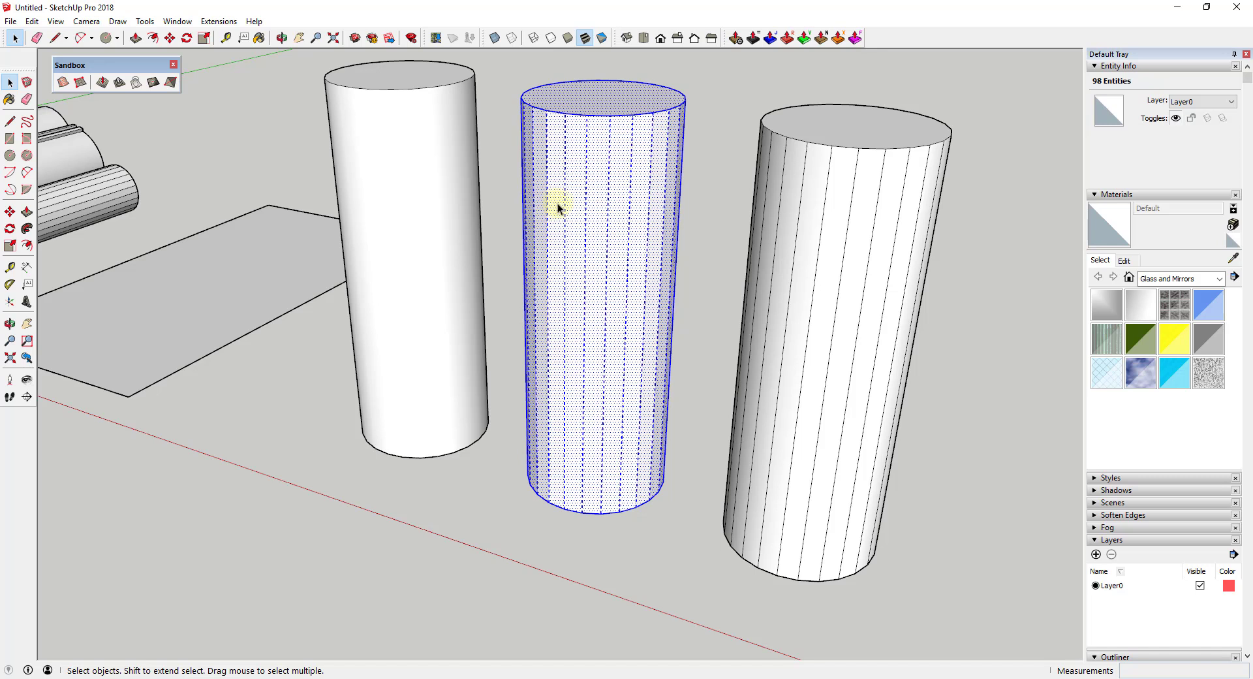
{"action": "middle_click_drag", "start_coordinate": [690, 287], "coordinate": [500, 190]}
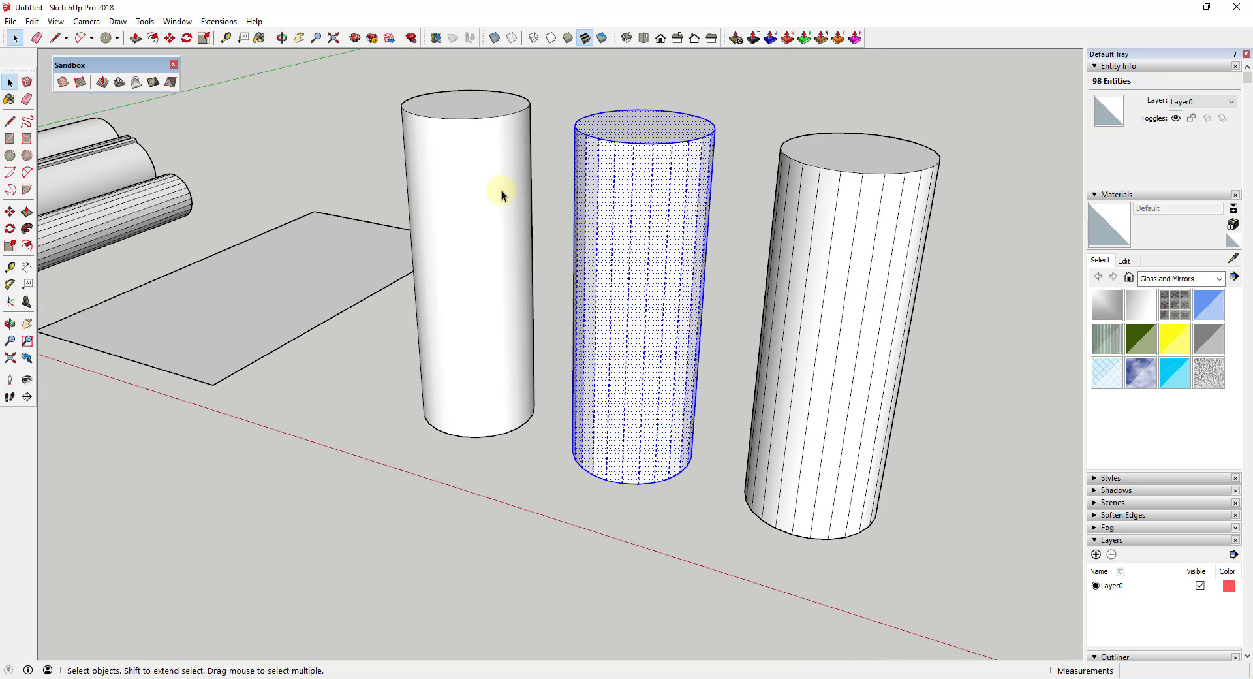
Step: Select the first upright cylinder's edges only and review their Soft and Smooth properties in Entity Info
{"action": "left_click", "coordinate": [501, 190]}
{"action": "middle_click_drag", "start_coordinate": [711, 184], "coordinate": [487, 135]}
{"action": "triple_click", "coordinate": [515, 220]}
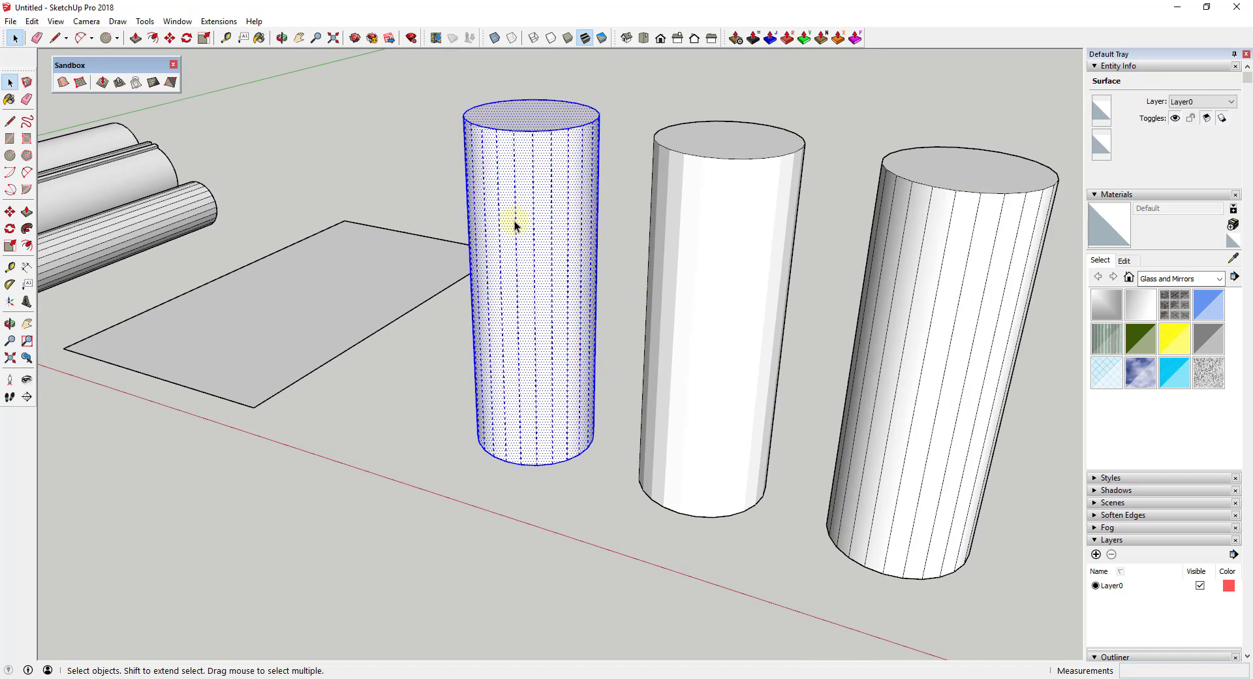
{"action": "right_click", "coordinate": [530, 212]}
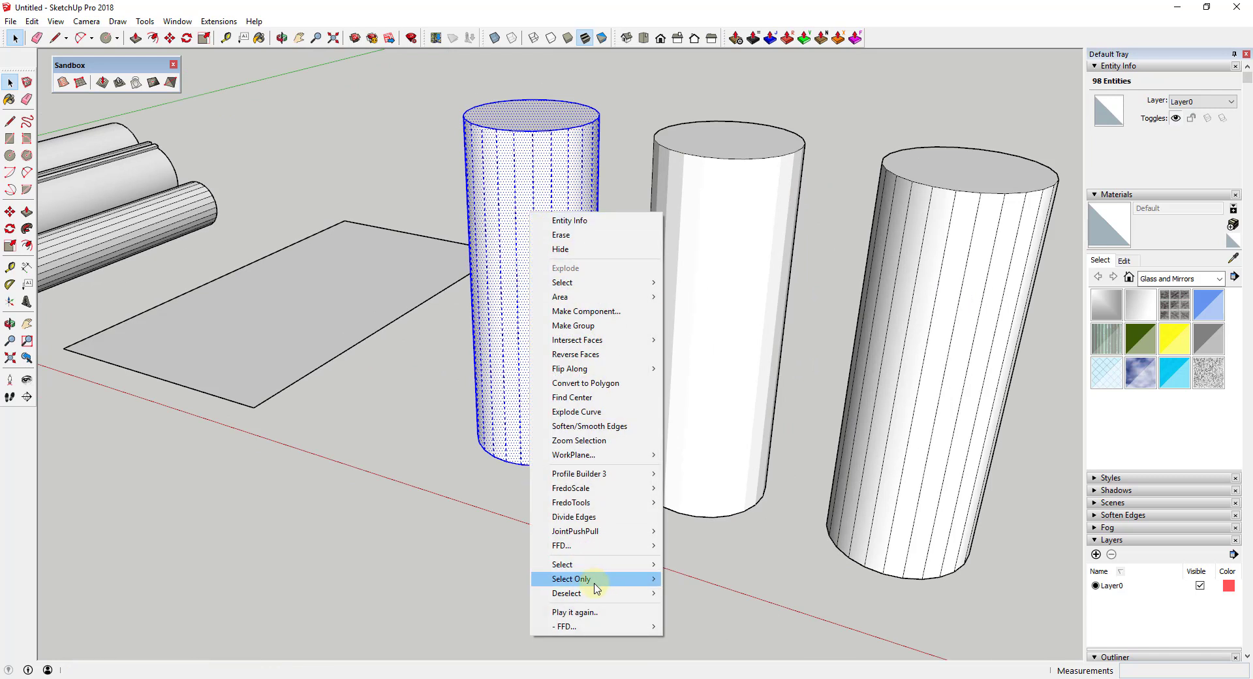
{"action": "mouse_move", "coordinate": [594, 579]}
{"action": "left_click", "coordinate": [730, 205]}
{"action": "middle_click_drag", "start_coordinate": [658, 256], "coordinate": [574, 252]}
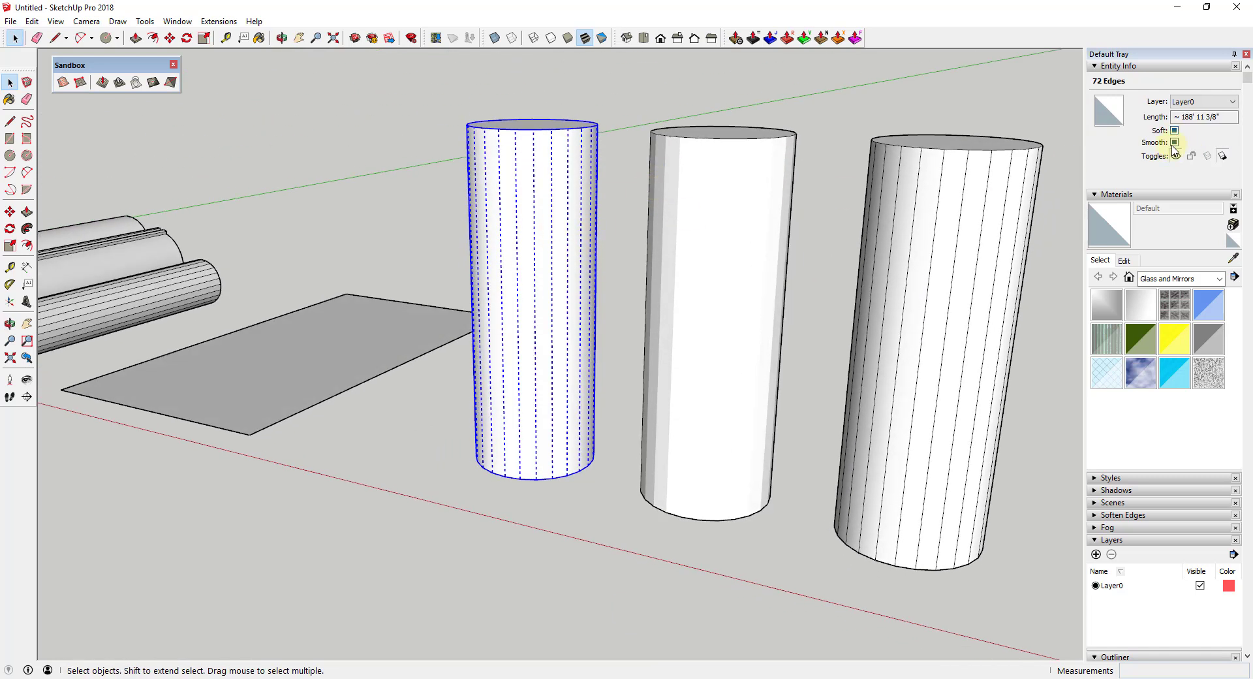
{"action": "left_click", "coordinate": [613, 276]}
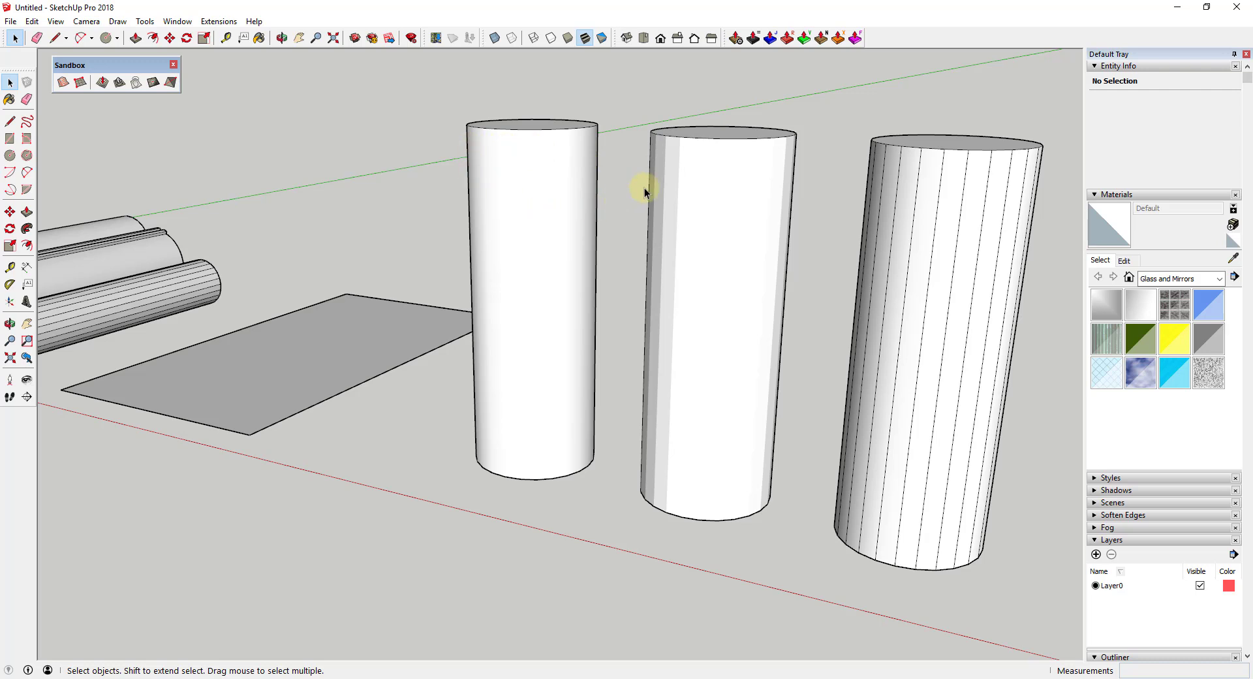
Step: Turn Soft on and Smooth off for three neighbouring lengthwise edges near the third upright cylinder's shaded side
{"action": "scroll", "coordinate": [971, 191], "scroll_direction": "down", "scroll_amount": 3}
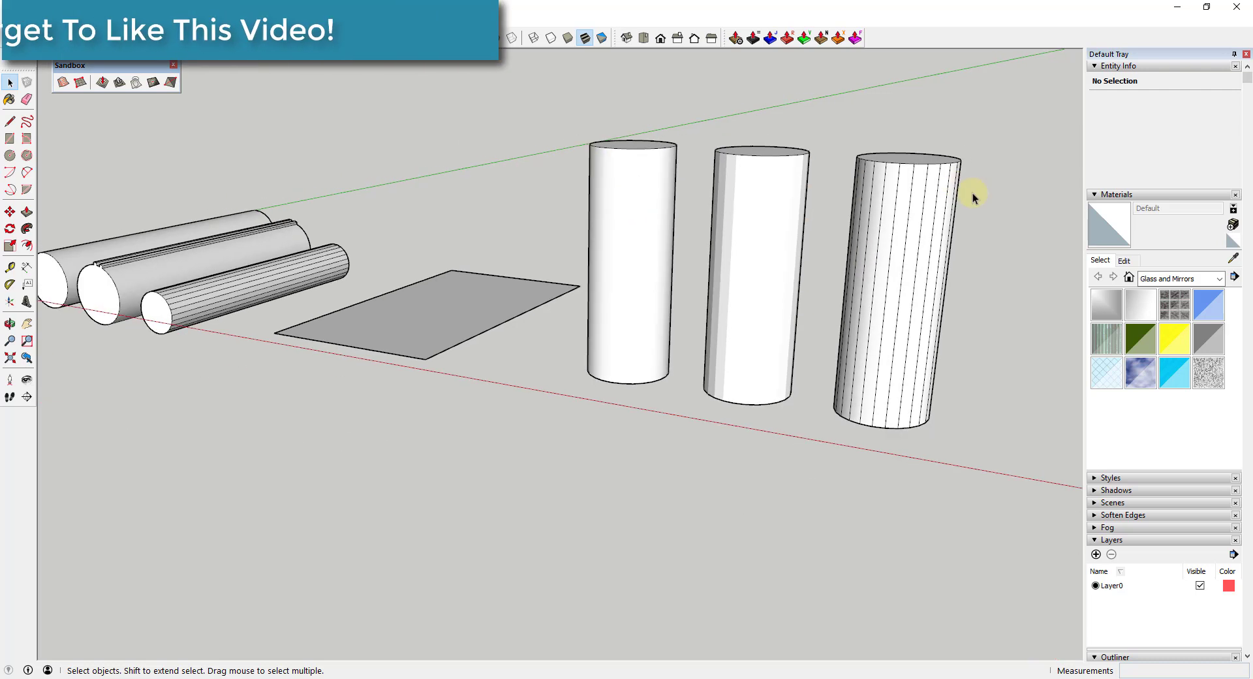
{"action": "scroll", "coordinate": [953, 190], "scroll_direction": "up", "scroll_amount": 3}
{"action": "middle_click_drag", "start_coordinate": [951, 190], "coordinate": [926, 195]}
{"action": "left_click", "coordinate": [800, 206]}
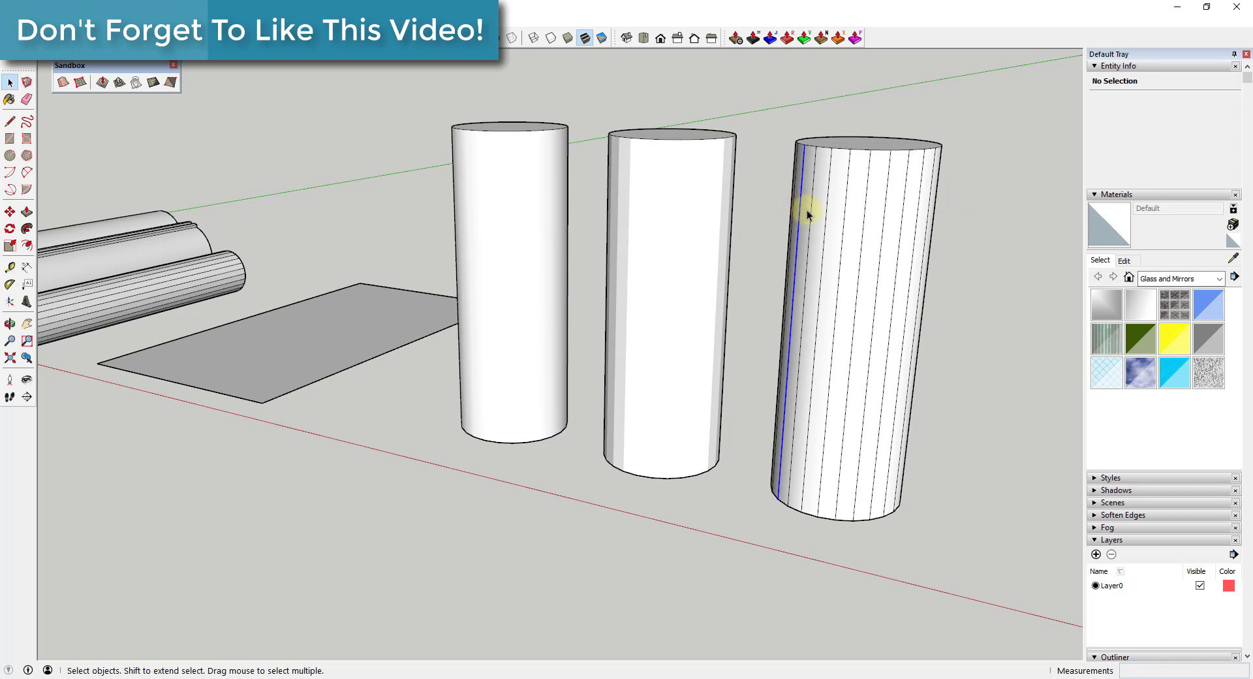
{"action": "left_click", "coordinate": [811, 209], "text": "shift"}
{"action": "left_click", "coordinate": [827, 214], "text": "shift"}
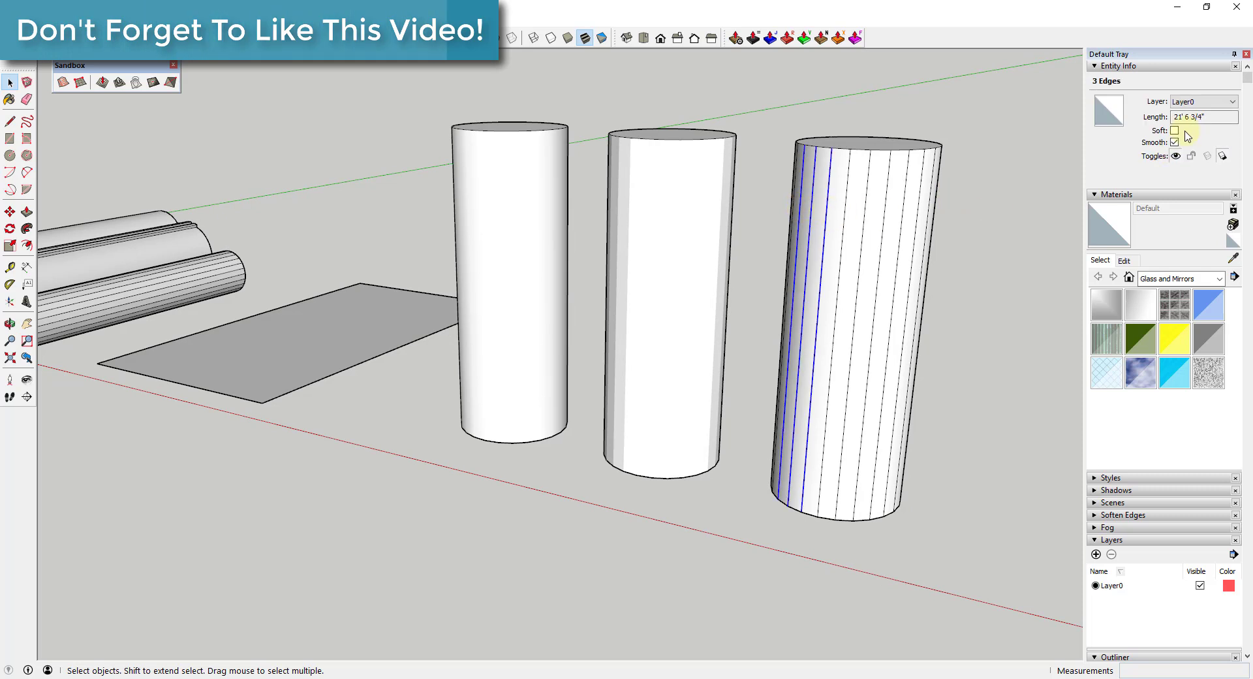
{"action": "left_click", "coordinate": [1175, 130]}
{"action": "left_click", "coordinate": [1175, 141]}
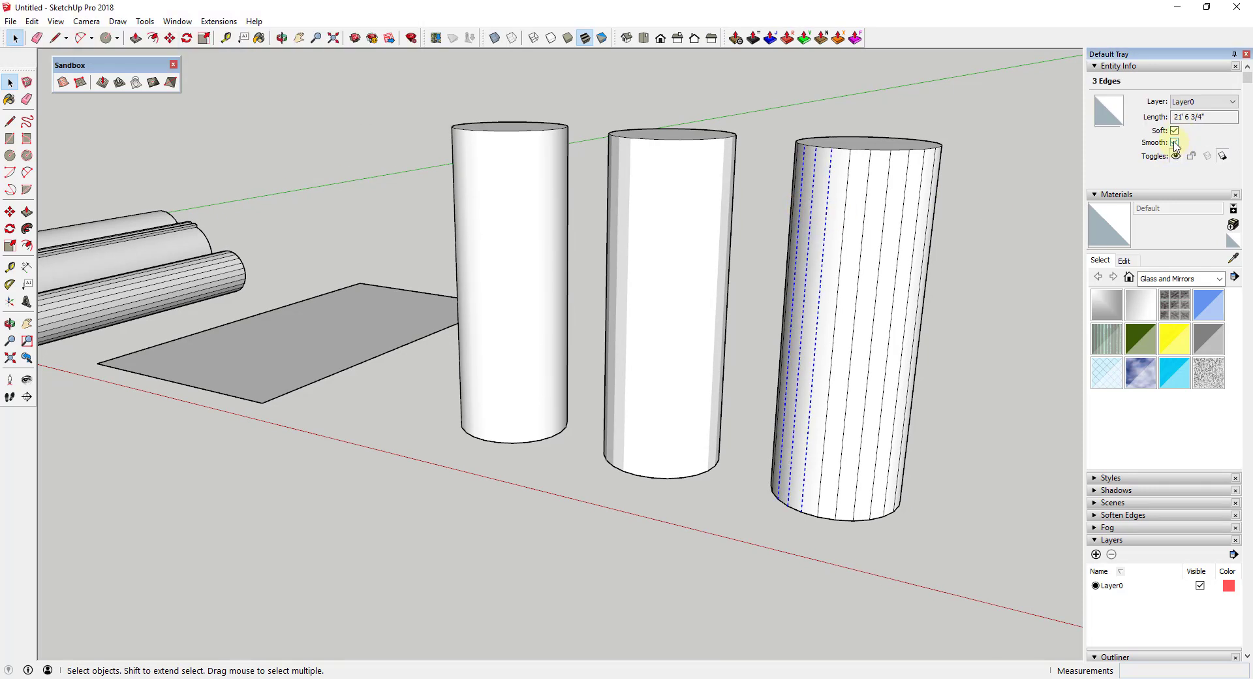
{"action": "left_click", "coordinate": [969, 240]}
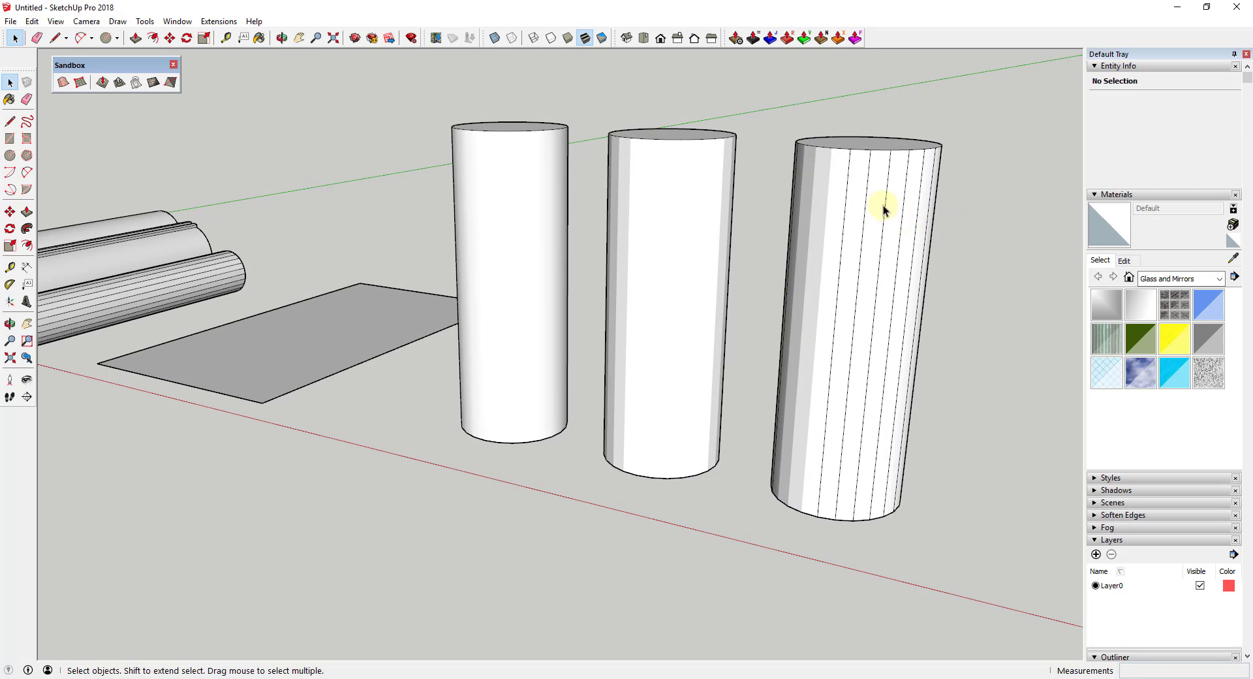
Step: Turn on Soft for three lengthwise edges on the third upright cylinder's opposite side, keeping Smooth on, and compare the shading
{"action": "left_click", "coordinate": [886, 204], "text": "shift"}
{"action": "left_click", "coordinate": [902, 203], "text": "shift"}
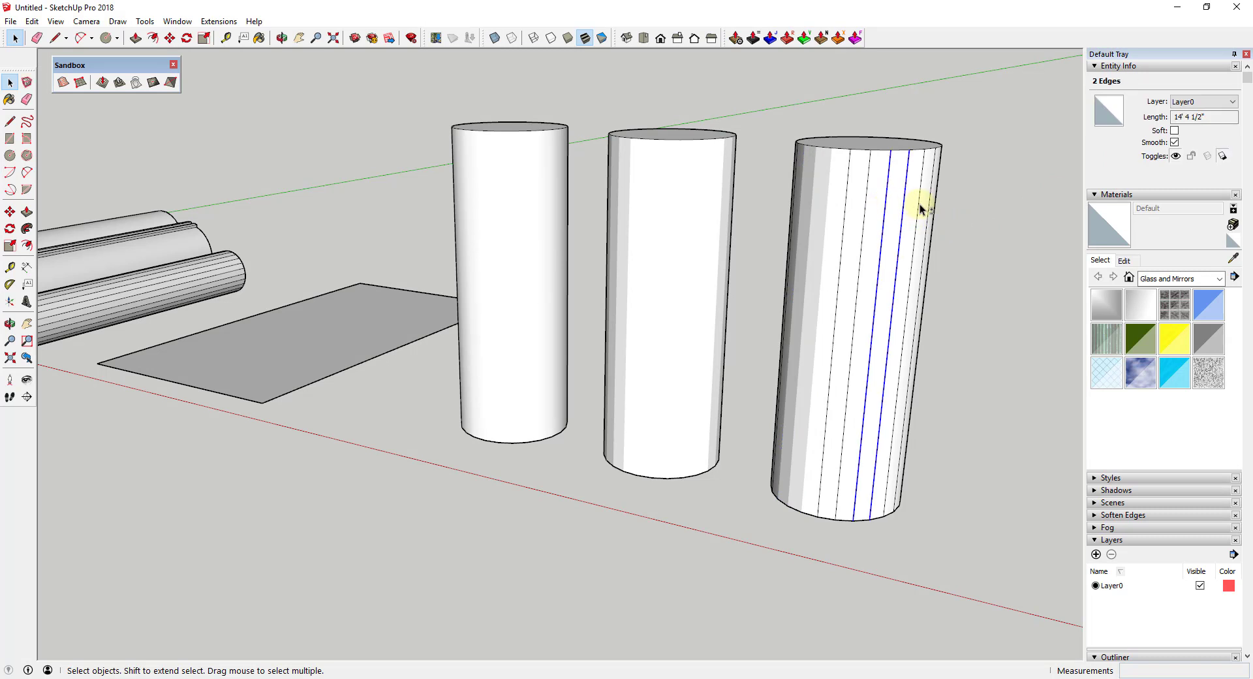
{"action": "left_click", "coordinate": [1174, 130]}
{"action": "left_click", "coordinate": [1011, 224]}
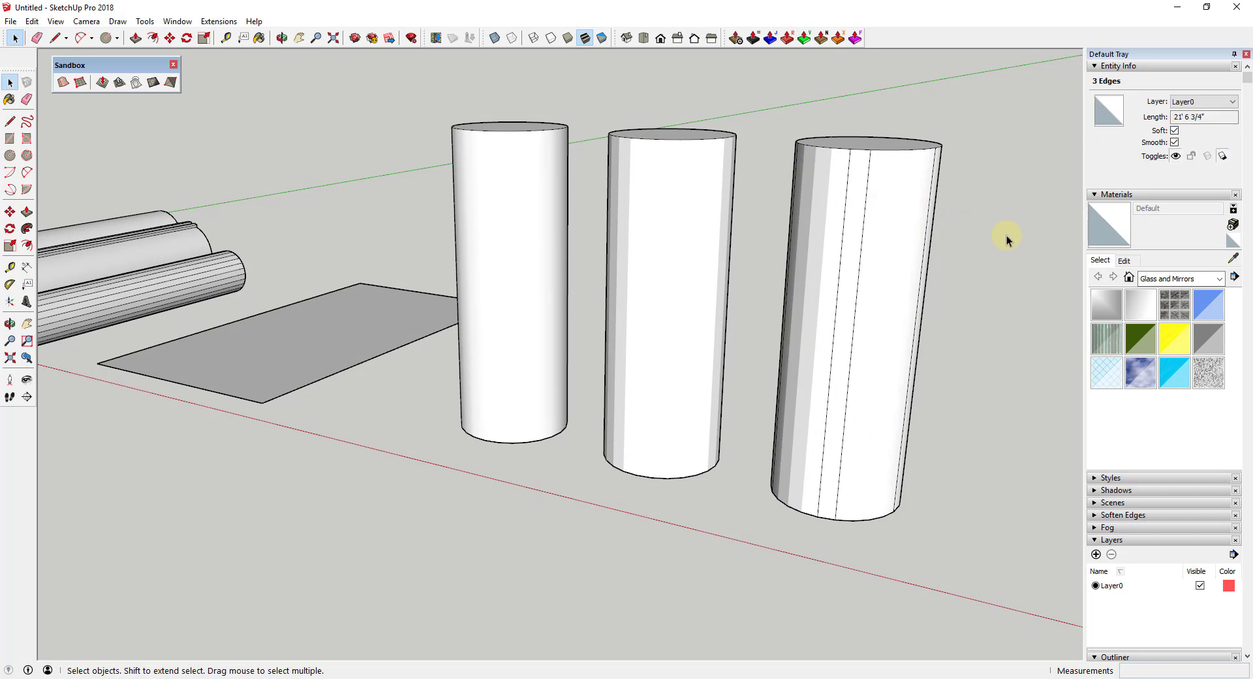
{"action": "key", "text": "o"}
{"action": "left_click_drag", "start_coordinate": [997, 258], "coordinate": [849, 236]}
{"action": "key", "text": "space"}
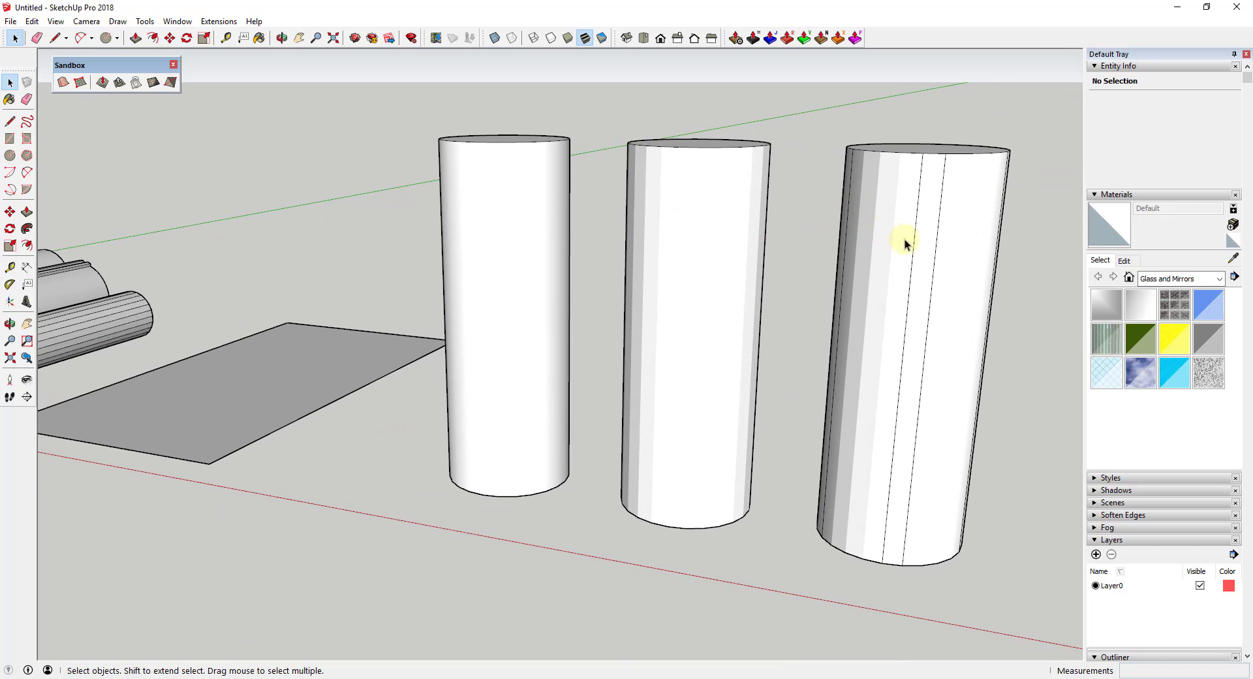
{"action": "middle_click_drag", "start_coordinate": [905, 243], "coordinate": [978, 253]}
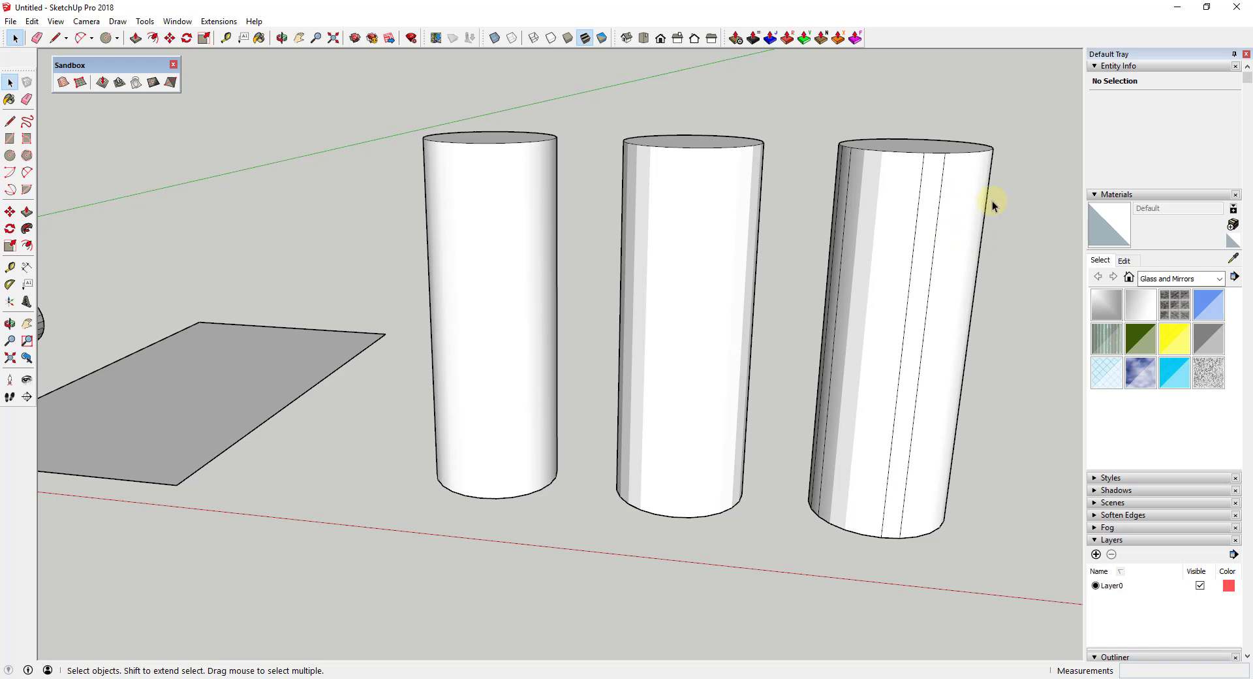
Step: Explode the curve of the first upright cylinder's top circle into separate edges
{"action": "scroll", "coordinate": [596, 310], "scroll_direction": "down", "scroll_amount": 3}
{"action": "middle_click_drag", "start_coordinate": [595, 311], "coordinate": [630, 279]}
{"action": "scroll", "coordinate": [440, 271], "scroll_direction": "down", "scroll_amount": 2}
{"action": "middle_click_drag", "start_coordinate": [440, 272], "coordinate": [494, 228]}
{"action": "scroll", "coordinate": [506, 263], "scroll_direction": "down", "scroll_amount": 2}
{"action": "scroll", "coordinate": [506, 263], "scroll_direction": "up", "scroll_amount": 3}
{"action": "left_click", "coordinate": [495, 229]}
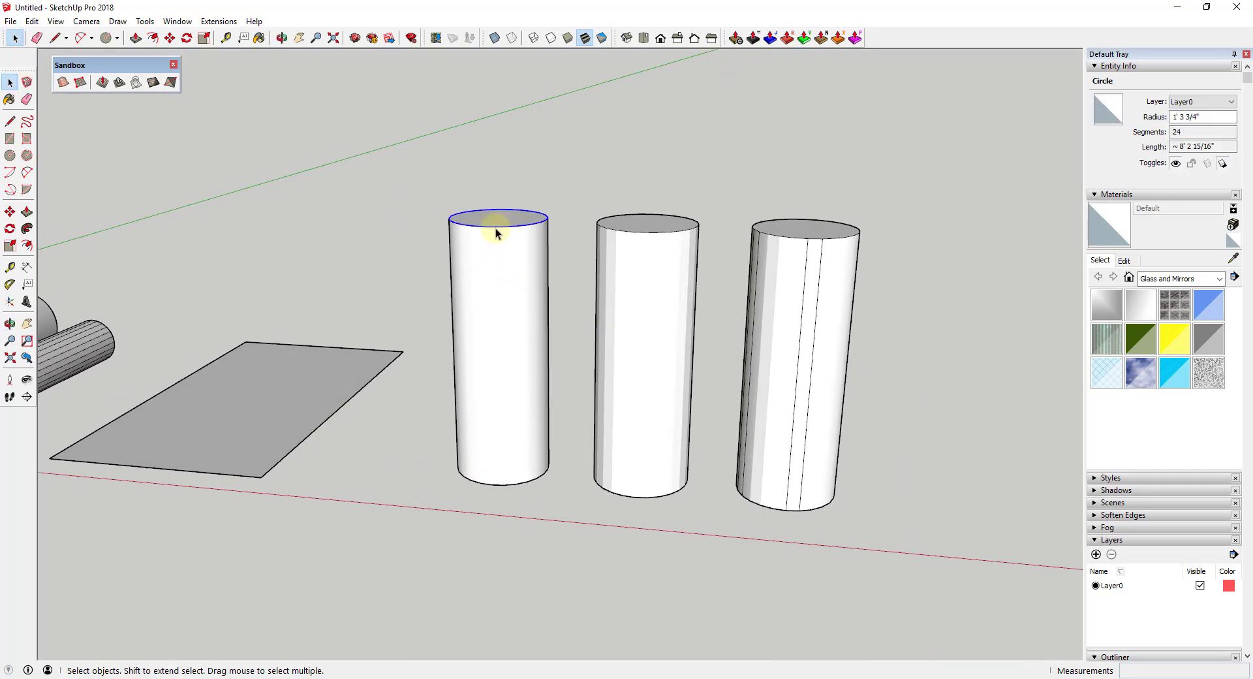
{"action": "right_click", "coordinate": [496, 228]}
{"action": "left_click", "coordinate": [531, 313]}
Step: Turn on Soft and Smooth for the first upright cylinder's top rim edges and examine the blended surface
{"action": "scroll", "coordinate": [497, 222], "scroll_direction": "up", "scroll_amount": 3}
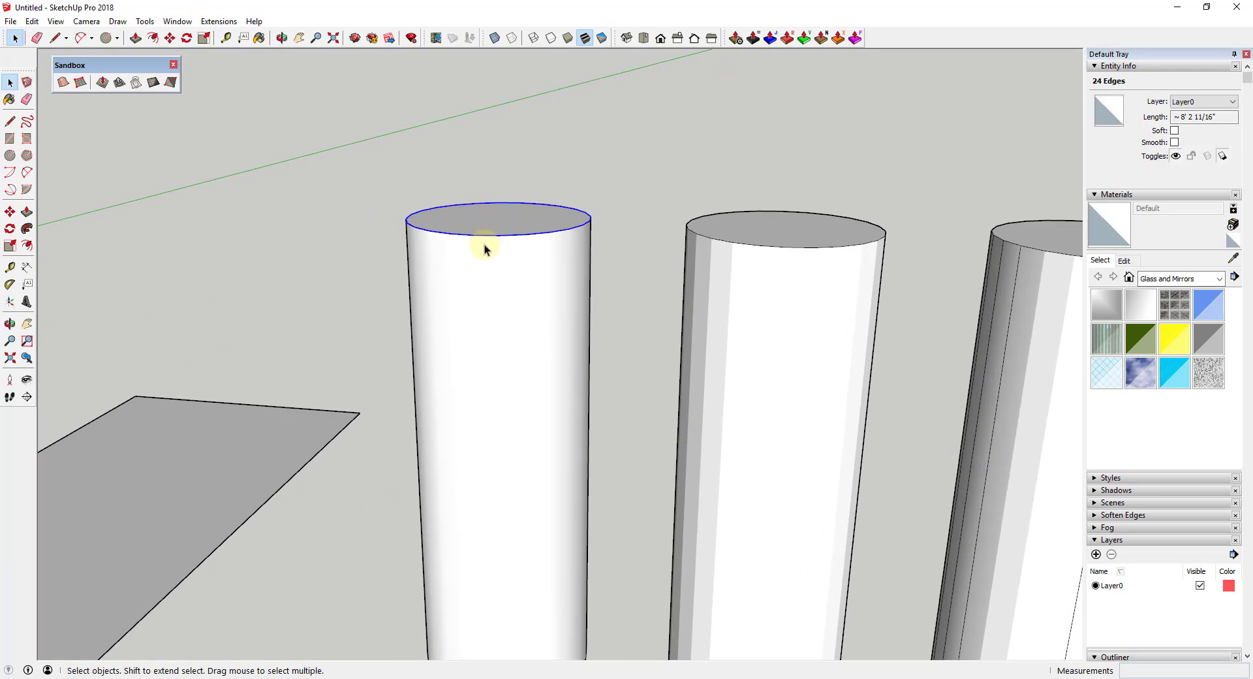
{"action": "left_click", "coordinate": [1174, 131]}
{"action": "left_click", "coordinate": [644, 268]}
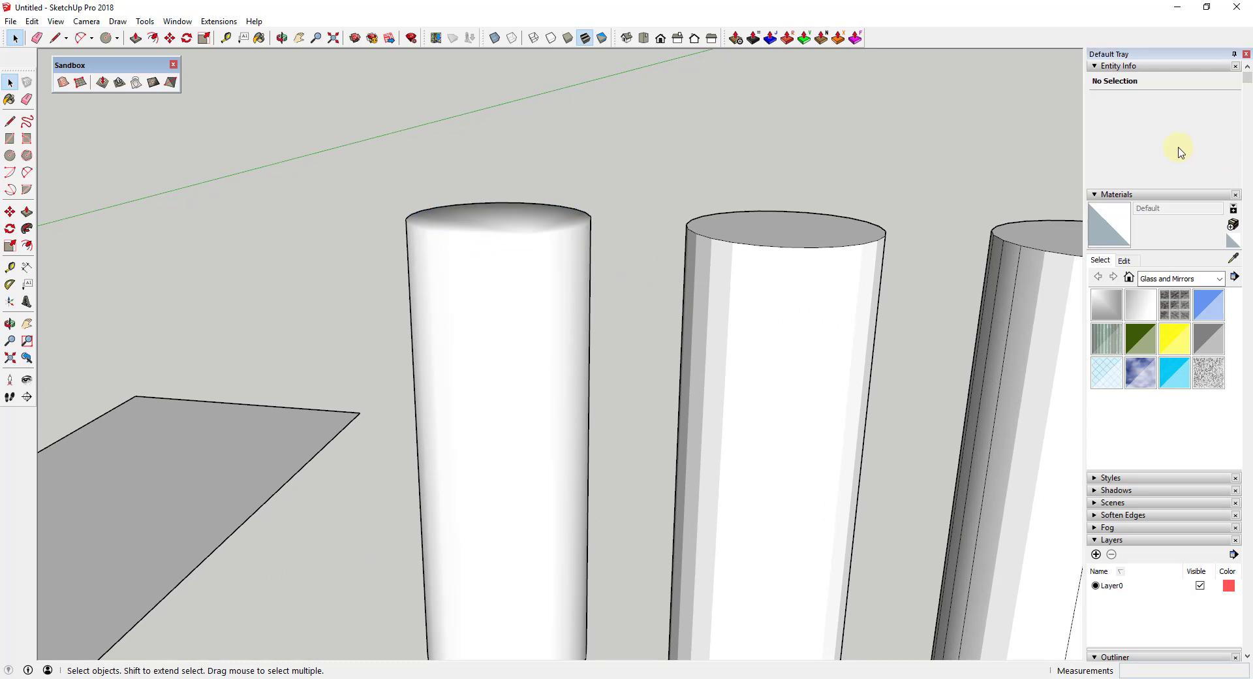
{"action": "left_click", "coordinate": [558, 299]}
{"action": "middle_click_drag", "start_coordinate": [512, 280], "coordinate": [486, 226]}
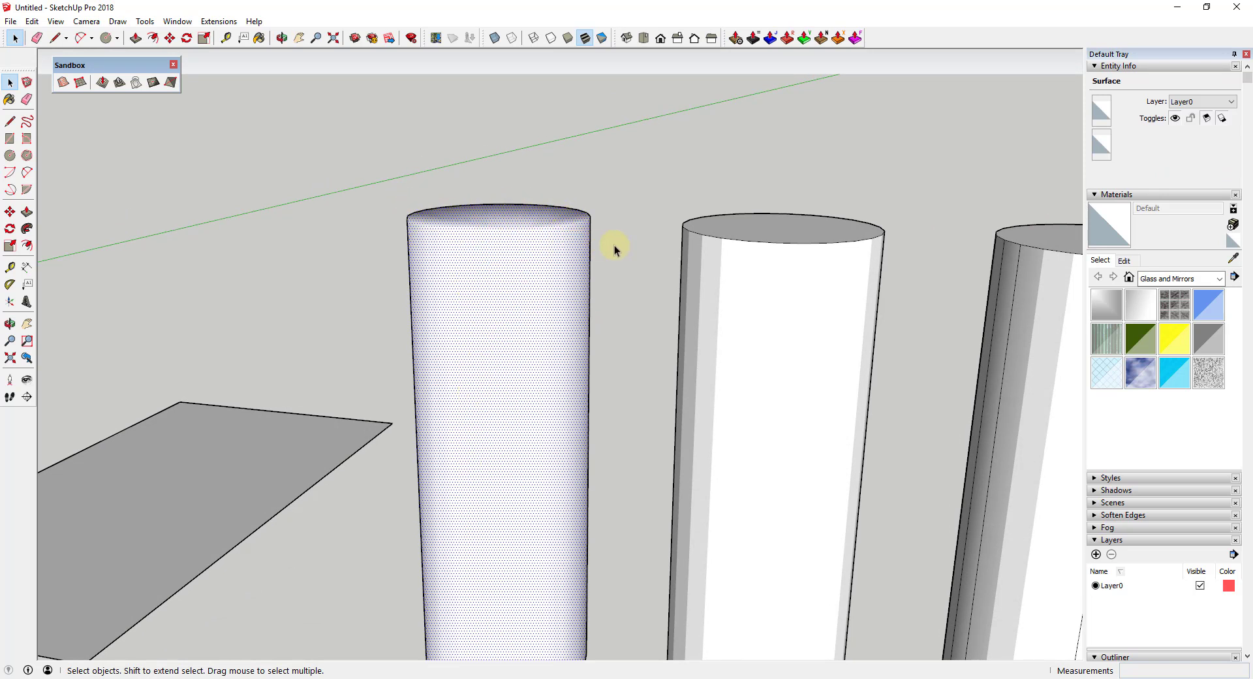
{"action": "left_click", "coordinate": [646, 264]}
{"action": "middle_click_drag", "start_coordinate": [649, 268], "coordinate": [638, 322]}
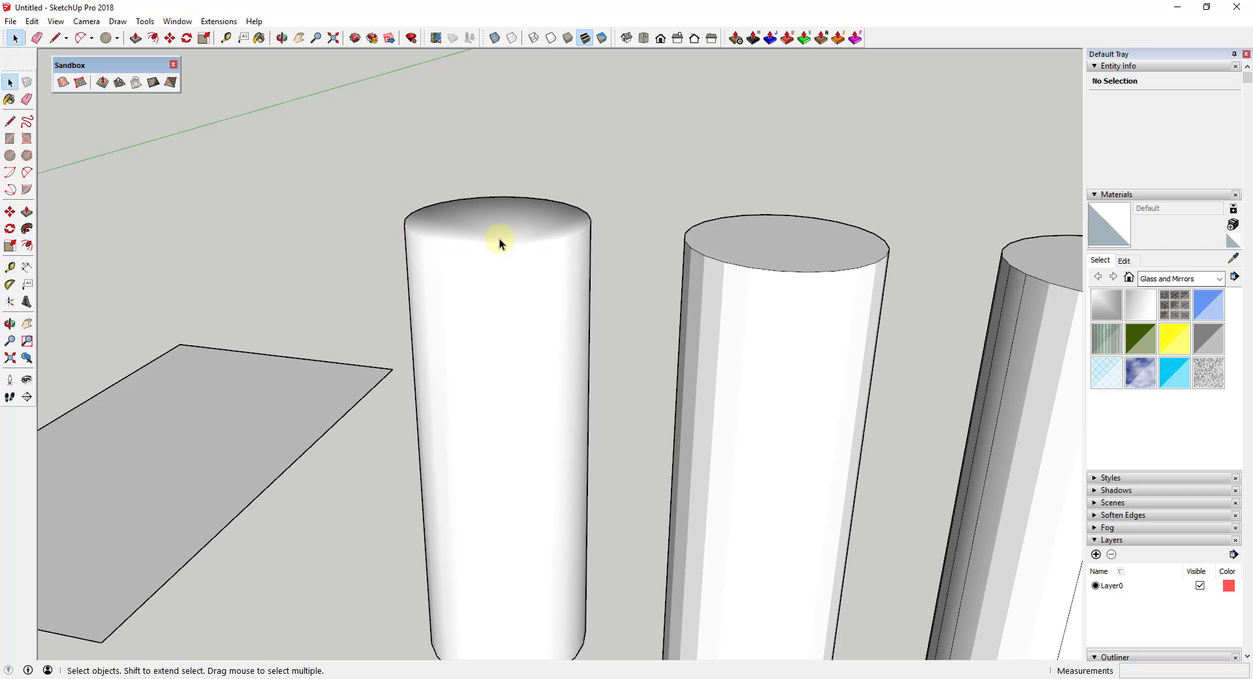
{"action": "middle_click_drag", "start_coordinate": [506, 265], "coordinate": [409, 212]}
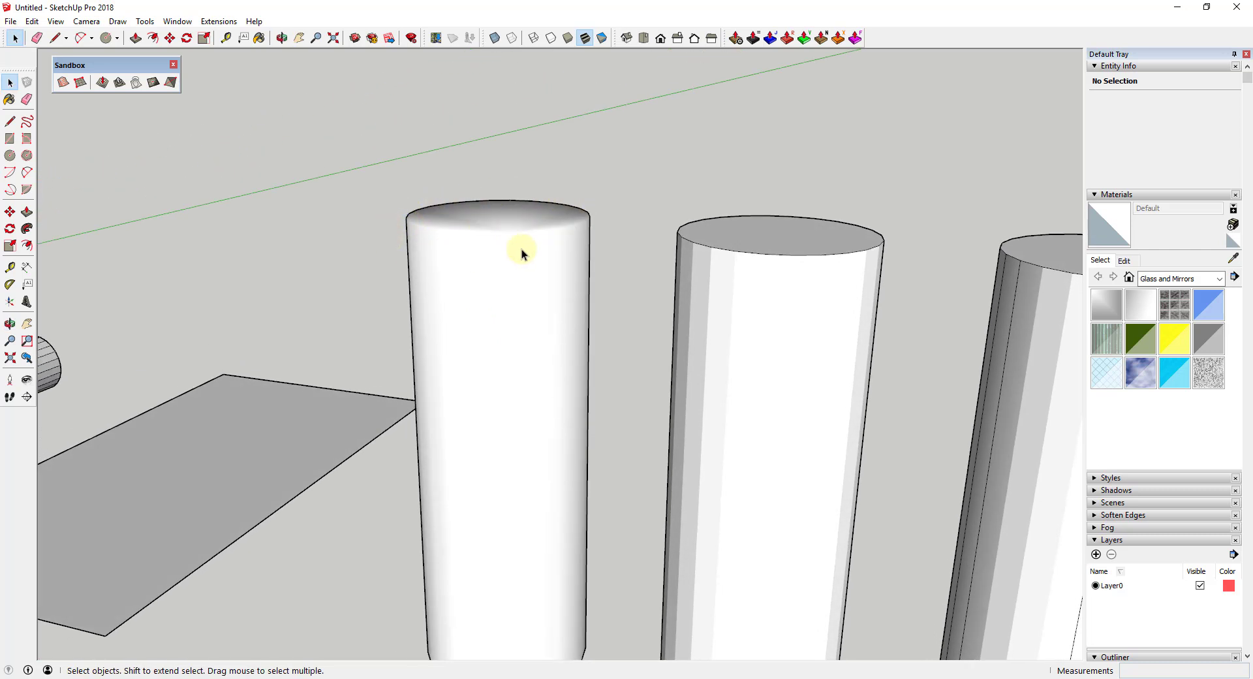
Step: Restore the first upright cylinder's top rim to unsoftened, unsmoothed edges, displaying hidden geometry only while selecting them
{"action": "left_click", "coordinate": [56, 21]}
{"action": "left_click", "coordinate": [89, 71]}
{"action": "middle_click_drag", "start_coordinate": [497, 209], "coordinate": [492, 243]}
{"action": "left_click", "coordinate": [492, 243]}
{"action": "double_click", "coordinate": [490, 220]}
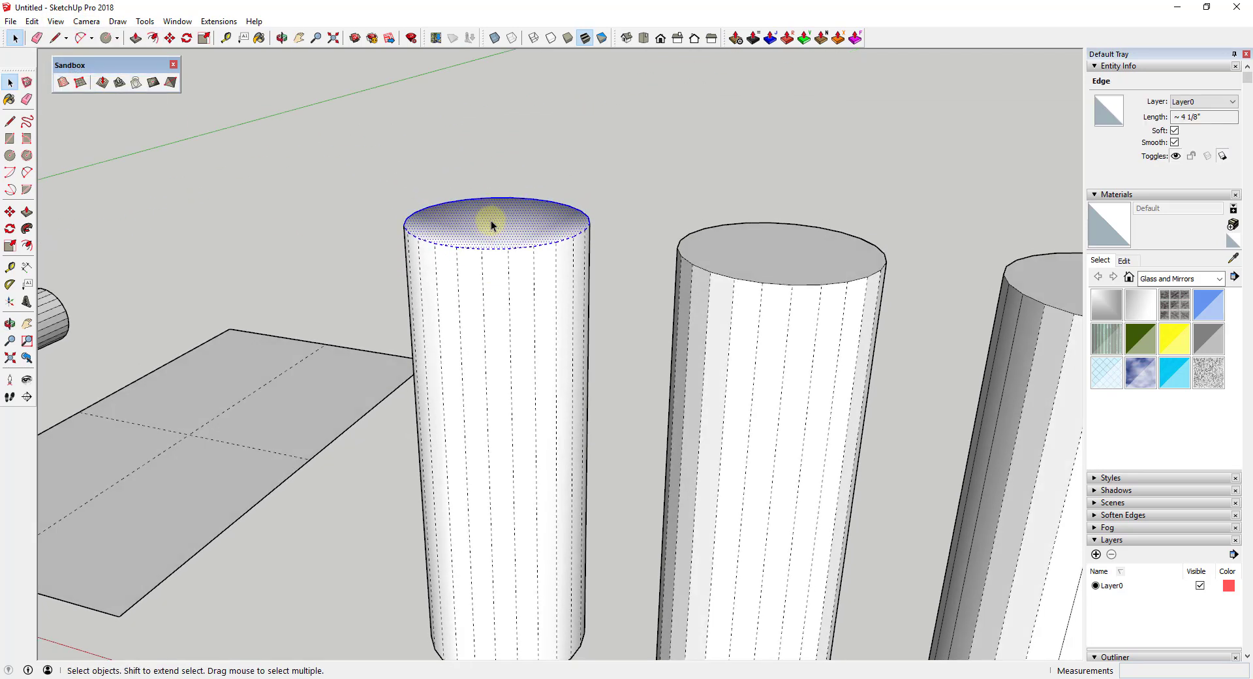
{"action": "left_click", "coordinate": [505, 234], "text": "shift"}
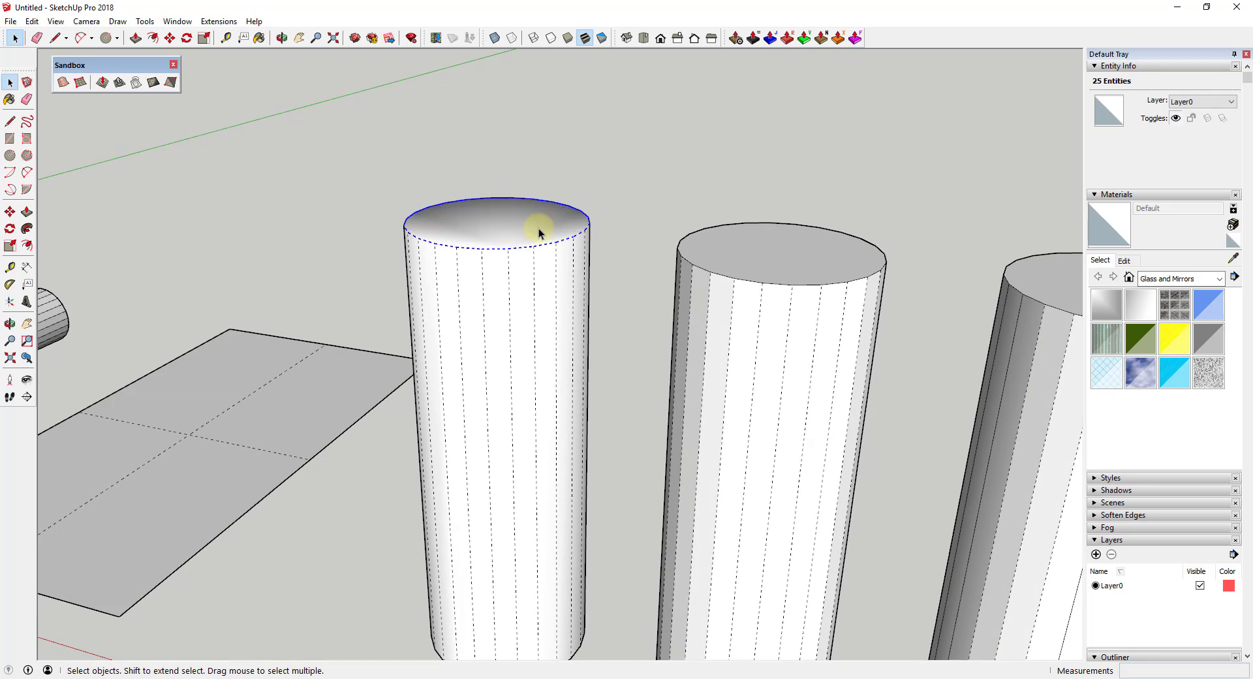
{"action": "left_click", "coordinate": [625, 321]}
{"action": "middle_click_drag", "start_coordinate": [610, 313], "coordinate": [495, 224]}
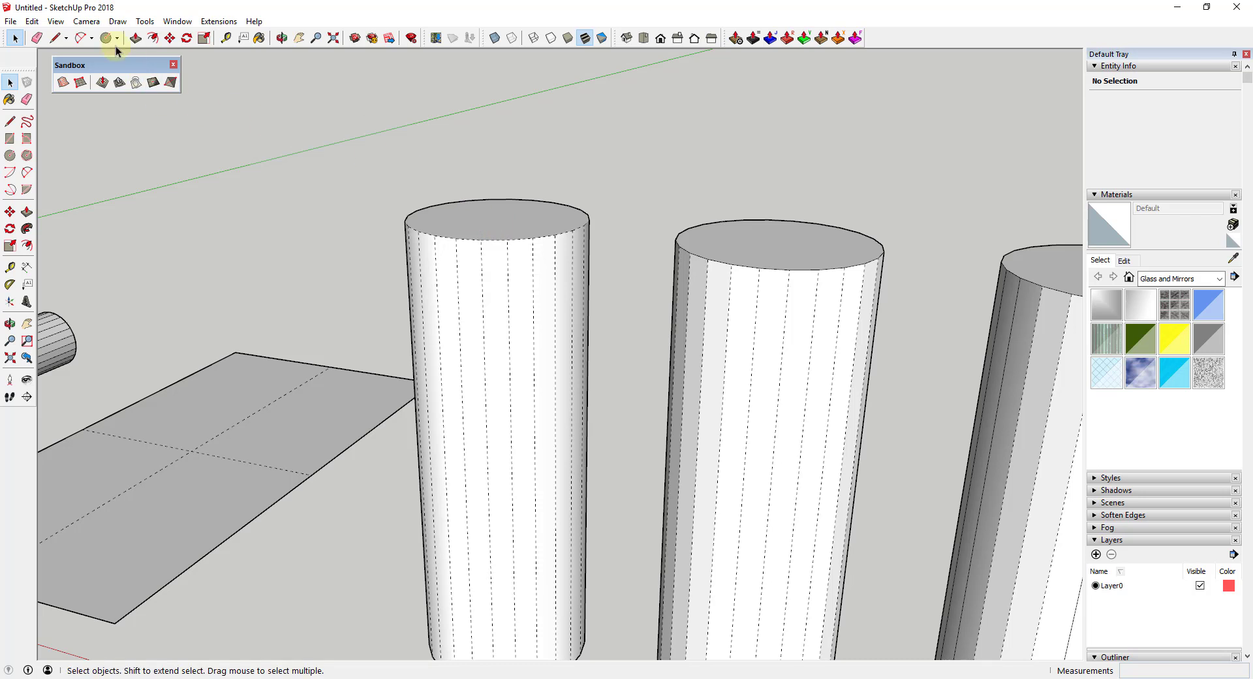
{"action": "left_click", "coordinate": [56, 21]}
{"action": "left_click", "coordinate": [77, 67]}
Step: Start a from-scratch Sandbox grid in the empty area beyond the third upright cylinder
{"action": "scroll", "coordinate": [483, 336], "scroll_direction": "down", "scroll_amount": 5}
{"action": "middle_click_drag", "start_coordinate": [489, 336], "coordinate": [125, 109]}
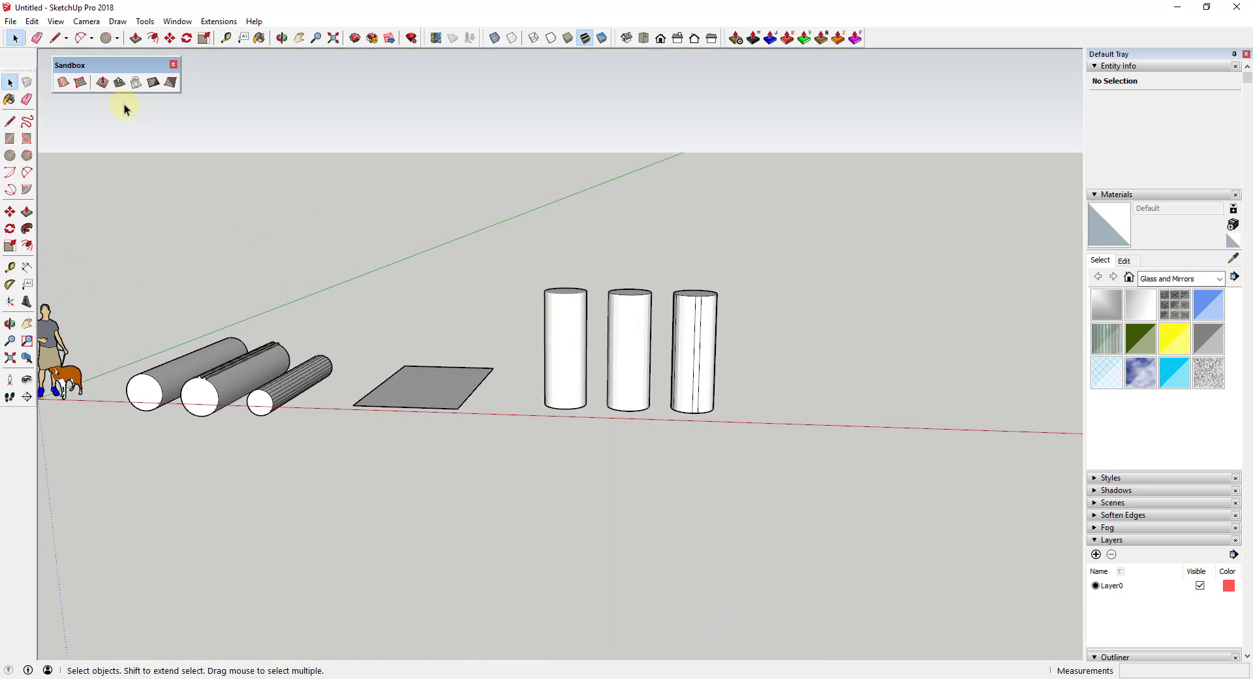
{"action": "left_click", "coordinate": [81, 82]}
{"action": "scroll", "coordinate": [652, 287], "scroll_direction": "down", "scroll_amount": 3}
{"action": "scroll", "coordinate": [601, 374], "scroll_direction": "up", "scroll_amount": 2}
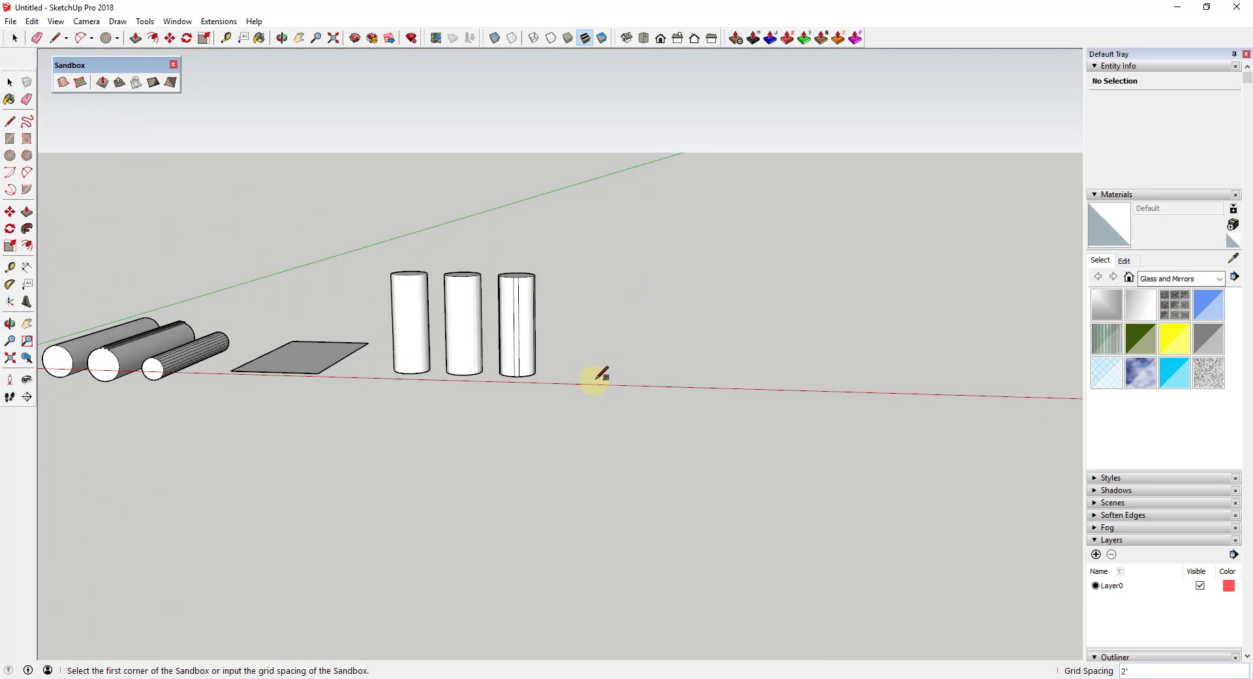
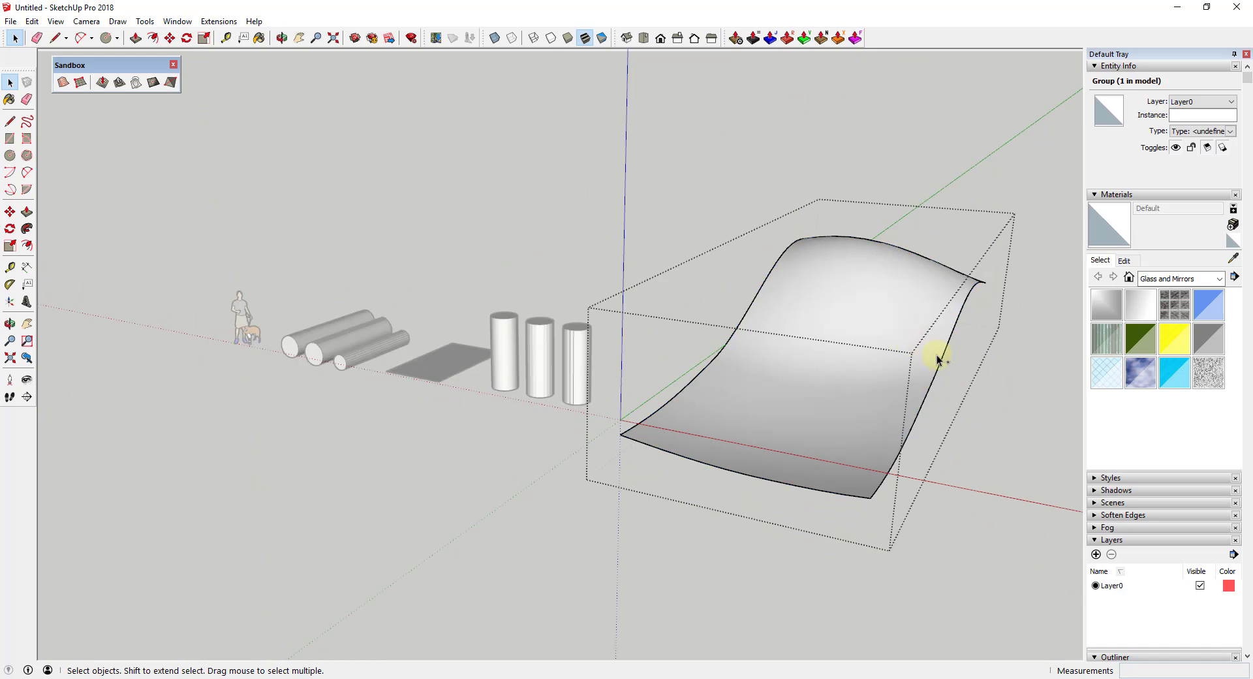
Step: Exit the curved mesh group and open the Soften Edges settings, checking that they are enabled in the default tray
{"action": "left_click", "coordinate": [1035, 378]}
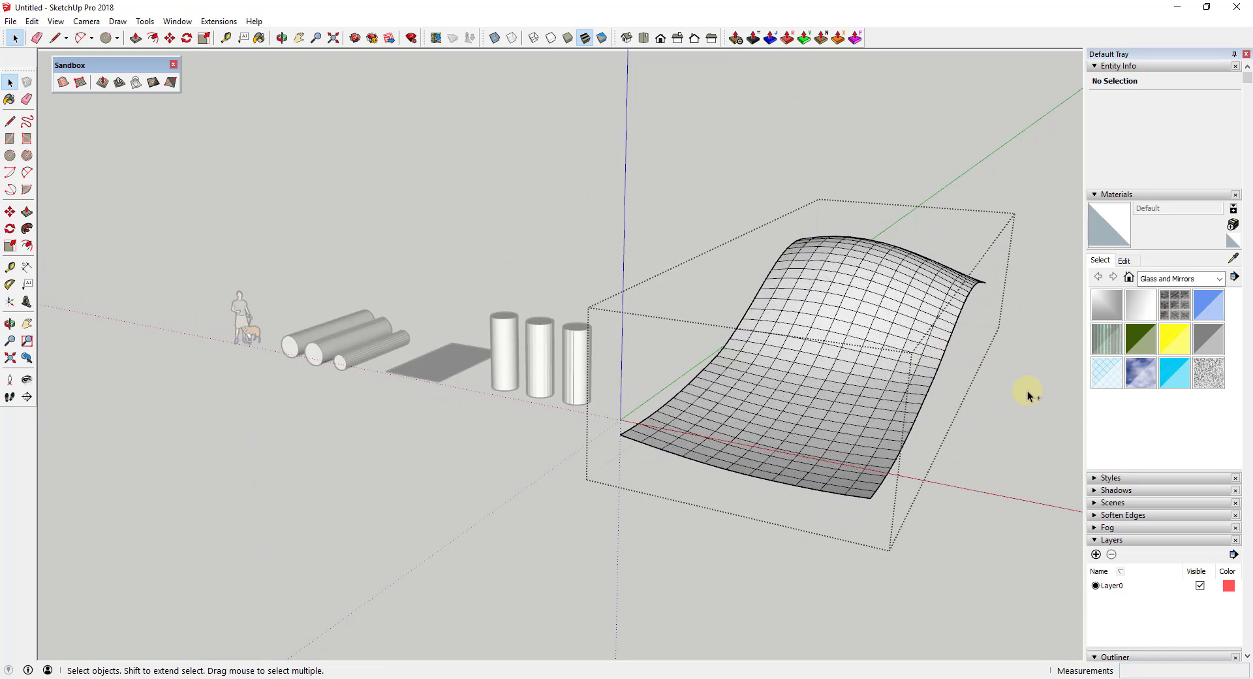
{"action": "left_click", "coordinate": [1027, 392]}
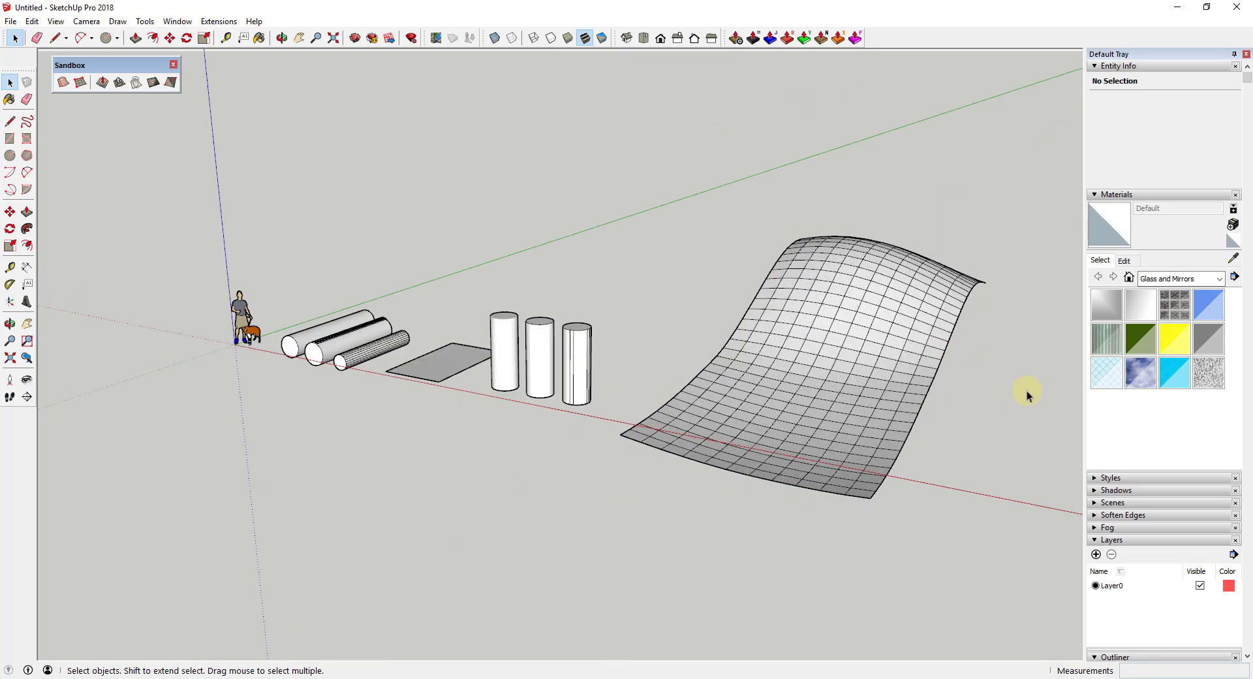
{"action": "left_click", "coordinate": [1095, 515]}
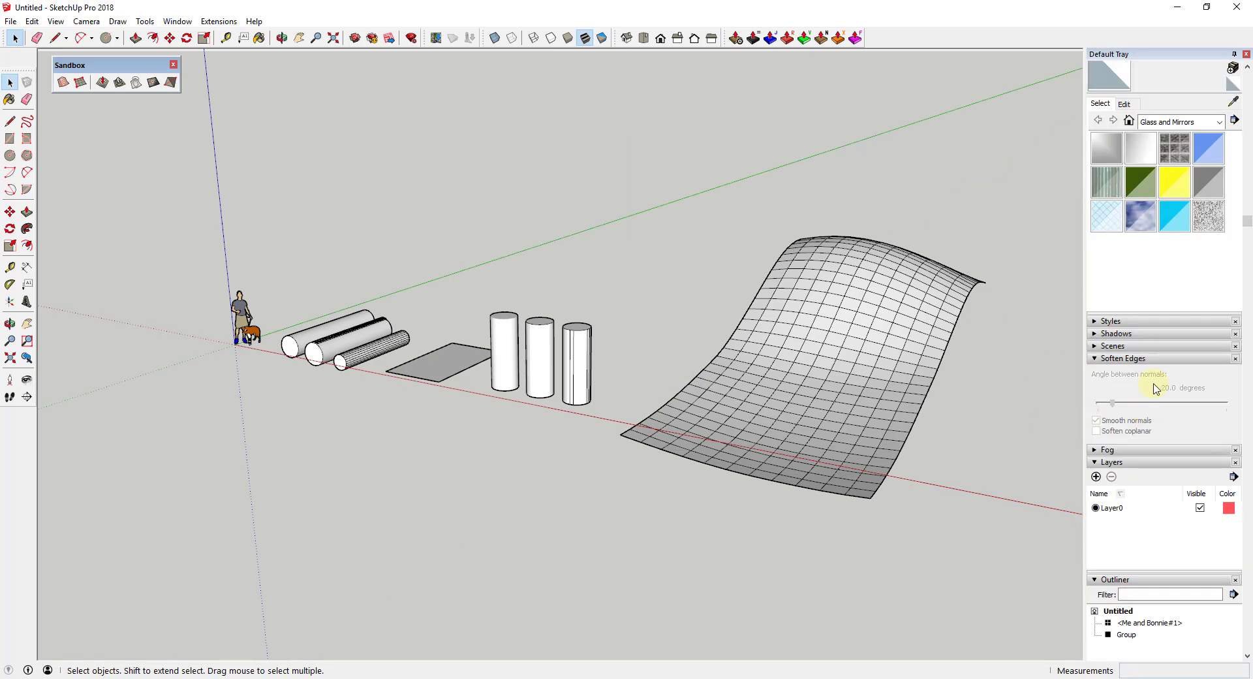
{"action": "left_click", "coordinate": [178, 21]}
{"action": "mouse_move", "coordinate": [191, 40]}
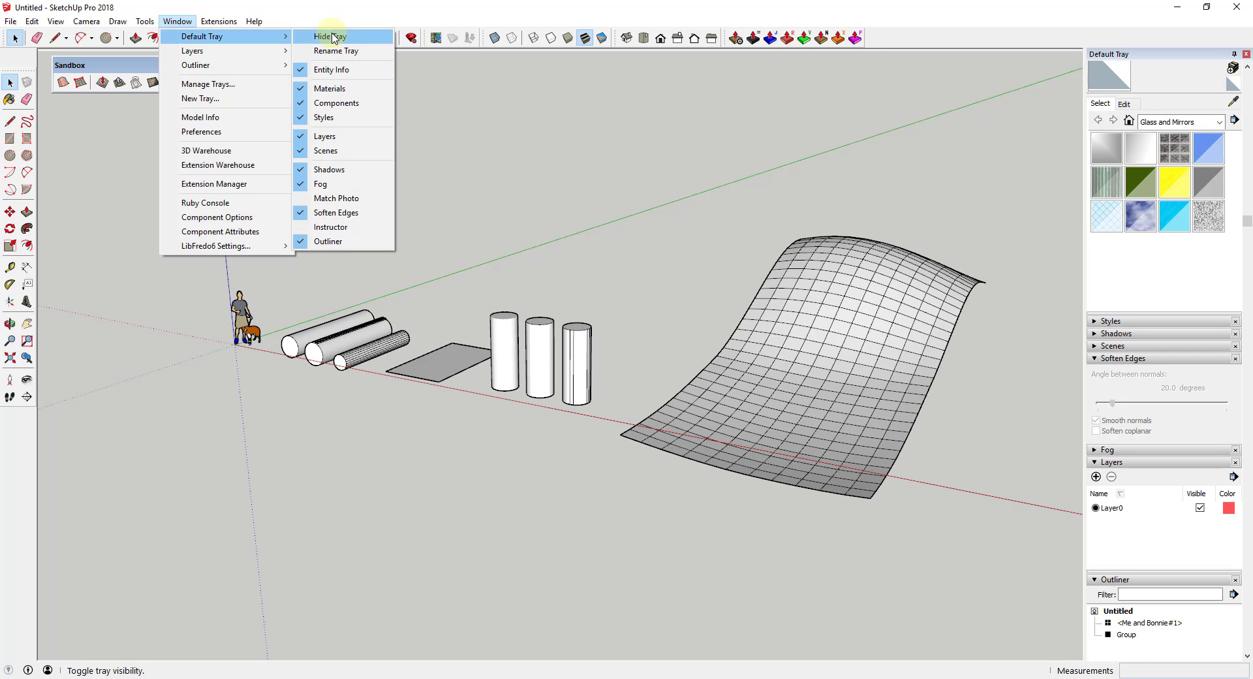
{"action": "left_click", "coordinate": [1037, 459]}
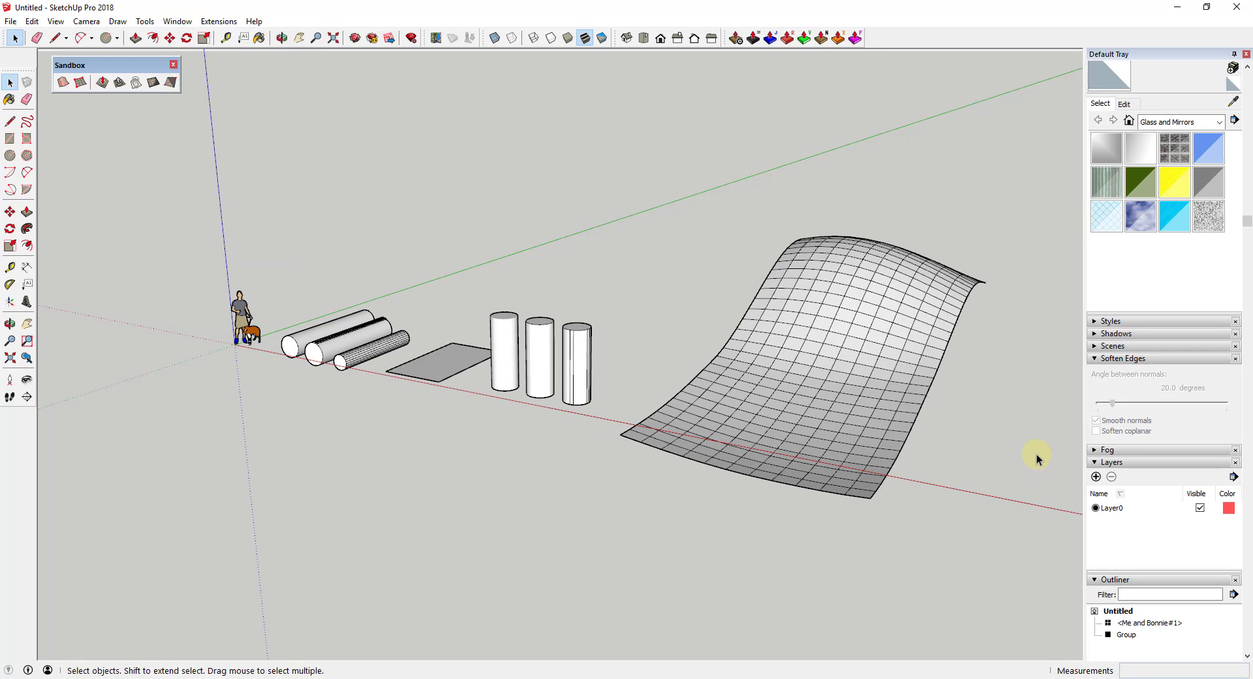
Step: Soften the curved mesh group's edges with an angle between normals of 11.9 degrees
{"action": "middle_click_drag", "start_coordinate": [1037, 458], "coordinate": [1009, 407]}
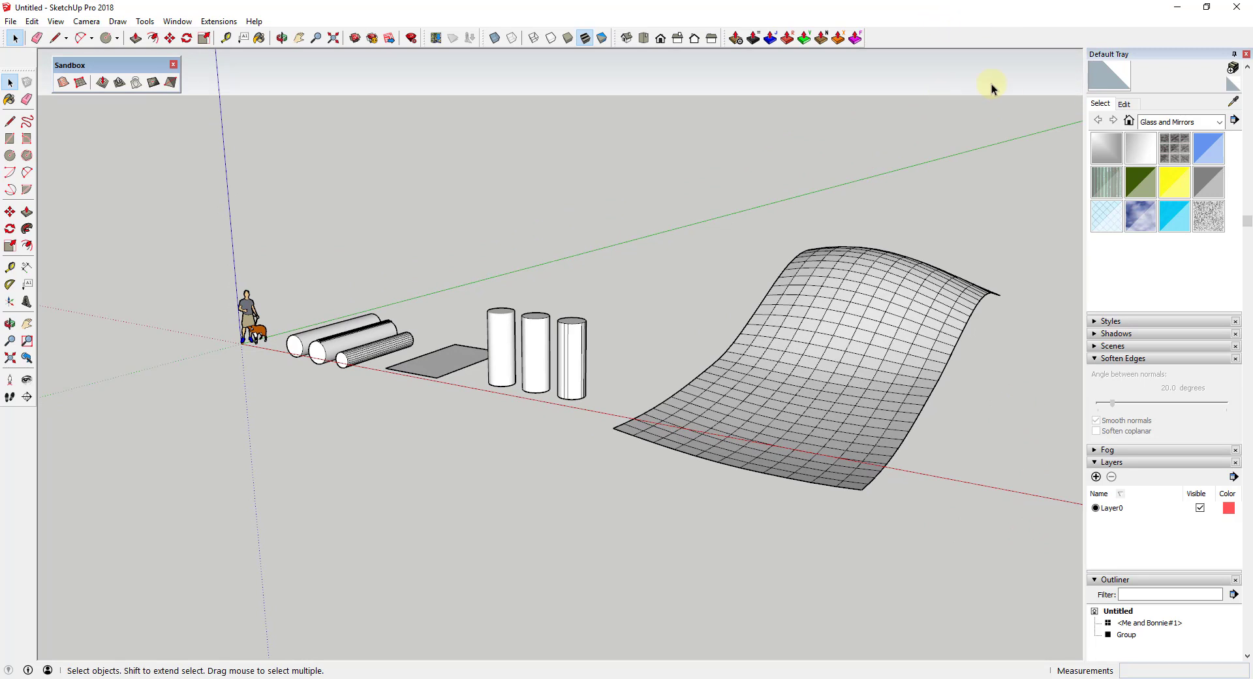
{"action": "middle_click_drag", "start_coordinate": [1014, 378], "coordinate": [960, 395]}
{"action": "left_click", "coordinate": [881, 390]}
{"action": "middle_click_drag", "start_coordinate": [881, 390], "coordinate": [852, 306]}
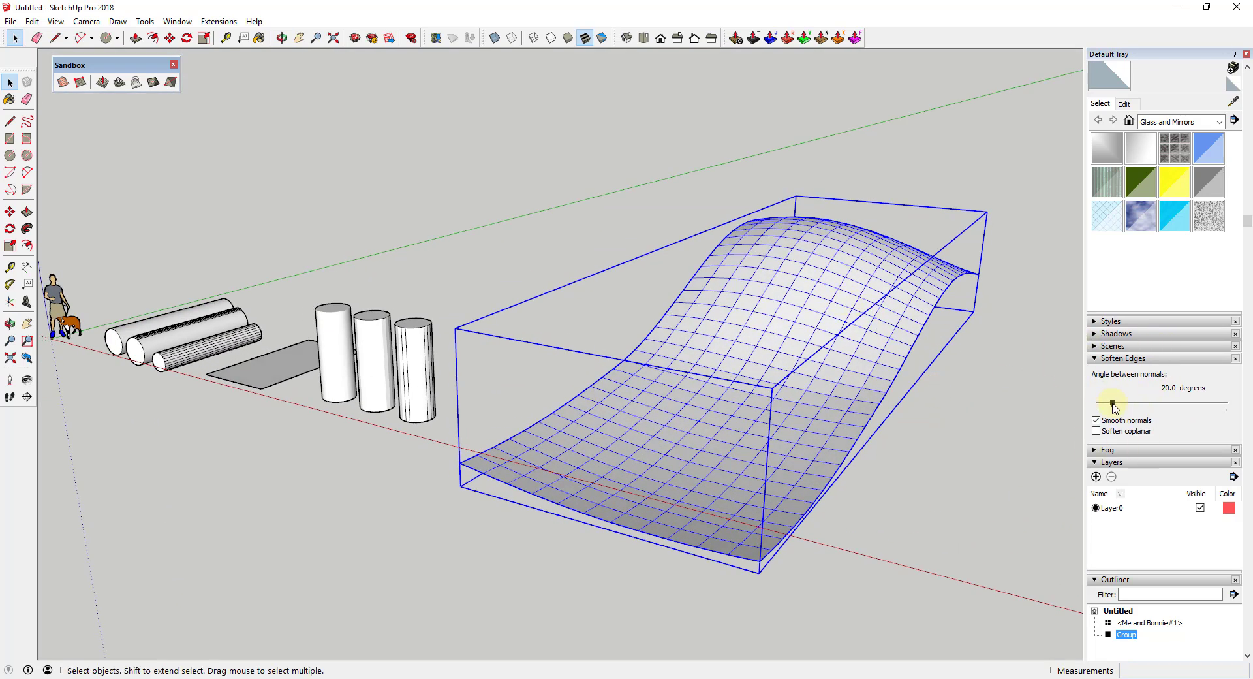
{"action": "mouse_move", "coordinate": [1113, 404]}
{"action": "left_mouse_down"}
{"action": "mouse_move", "coordinate": [1098, 409]}
{"action": "mouse_move", "coordinate": [1116, 406]}
{"action": "left_mouse_up"}
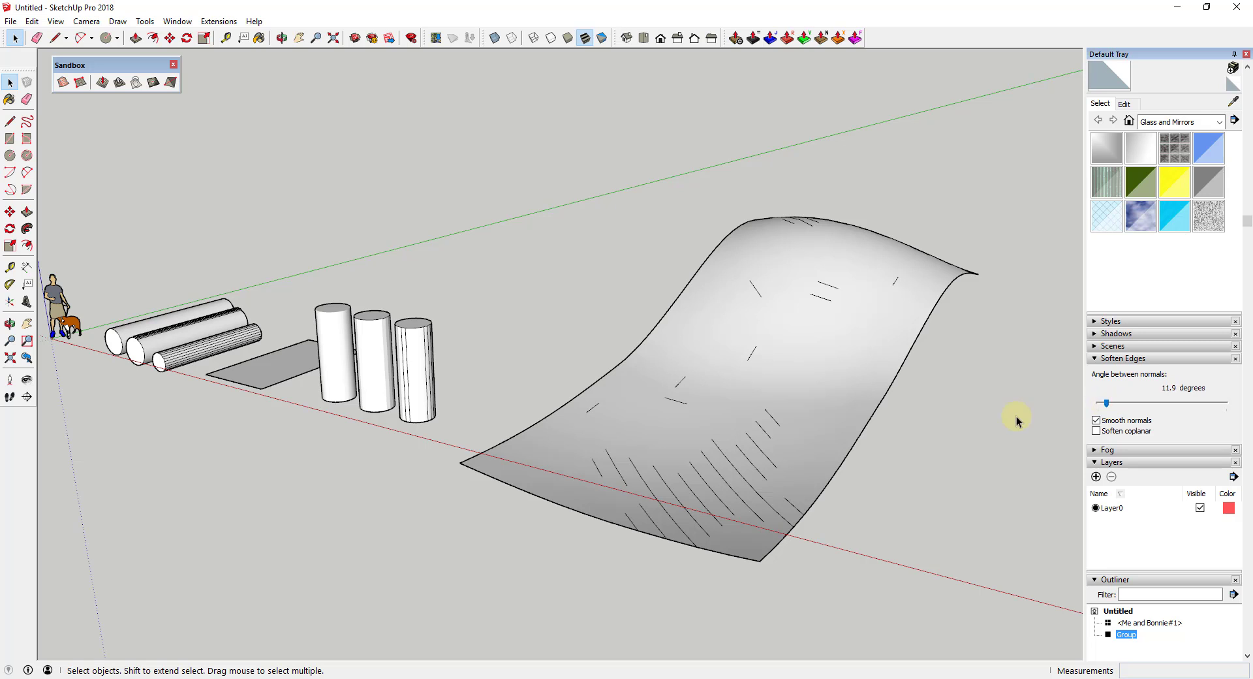
Step: Enable Soften coplanar for the curved mesh group and set its angle between normals to 13.7 degrees
{"action": "left_click", "coordinate": [735, 525]}
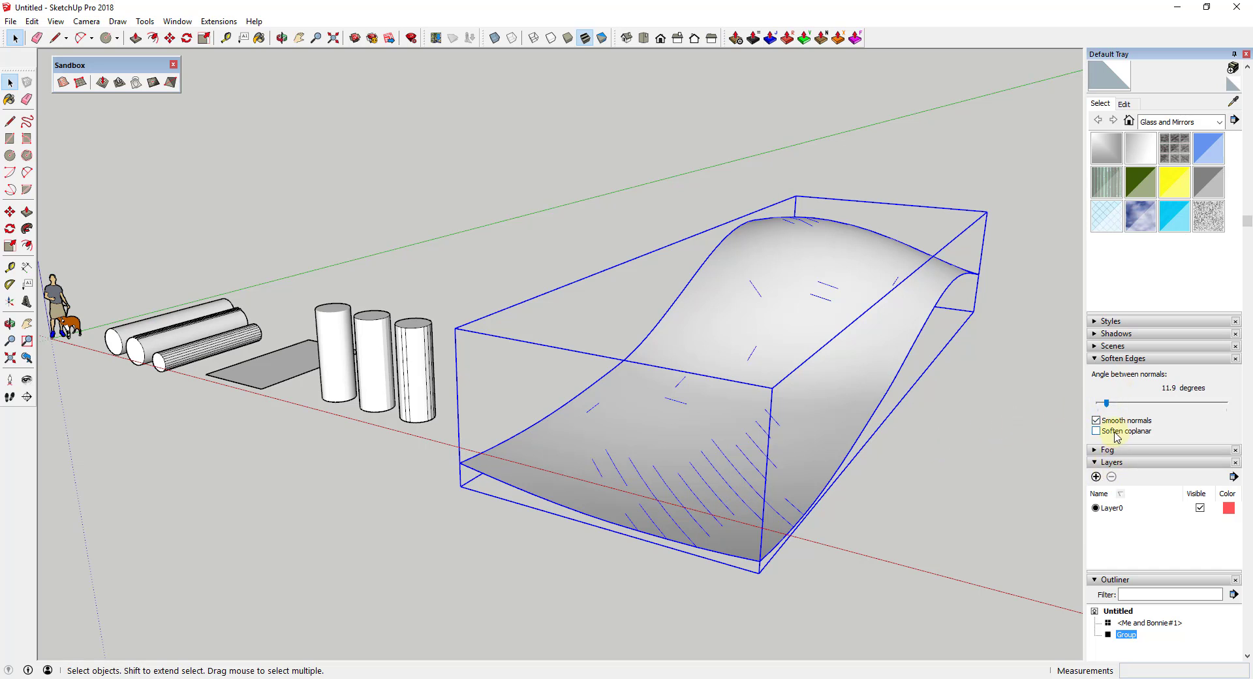
{"action": "left_click", "coordinate": [1096, 431]}
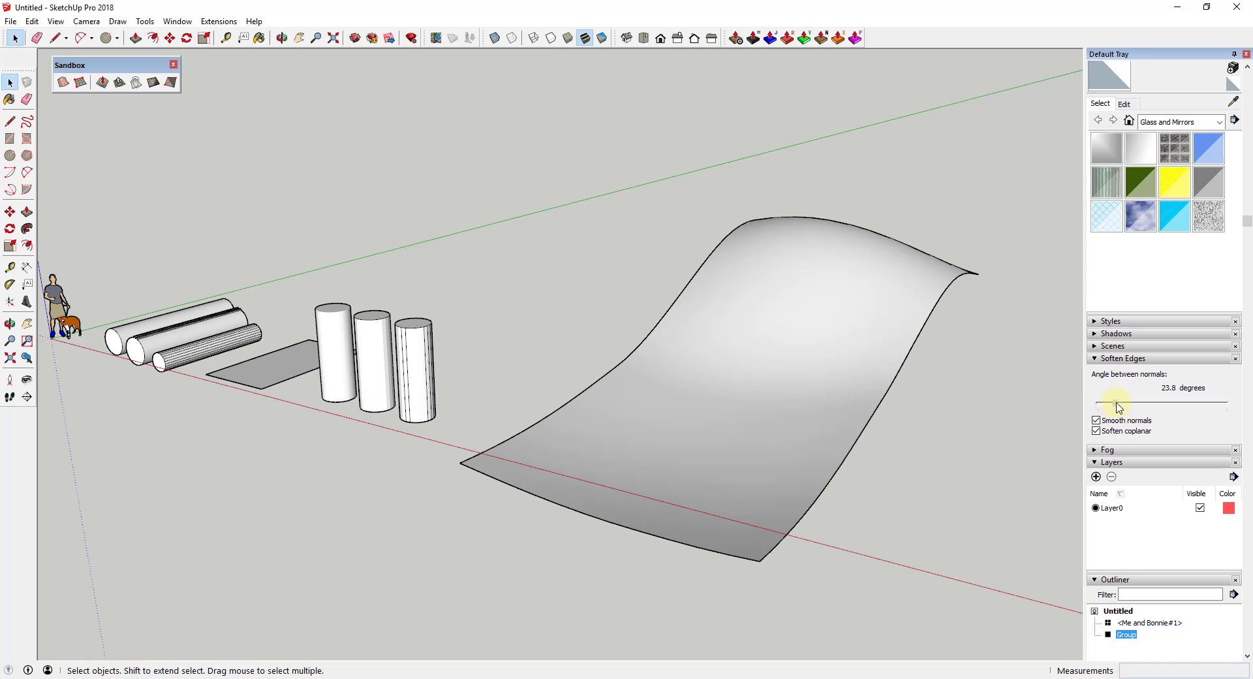
{"action": "mouse_move", "coordinate": [1119, 406]}
{"action": "left_mouse_down"}
{"action": "mouse_move", "coordinate": [1134, 408]}
{"action": "mouse_move", "coordinate": [1112, 410]}
{"action": "left_mouse_up"}
{"action": "left_click", "coordinate": [701, 465]}
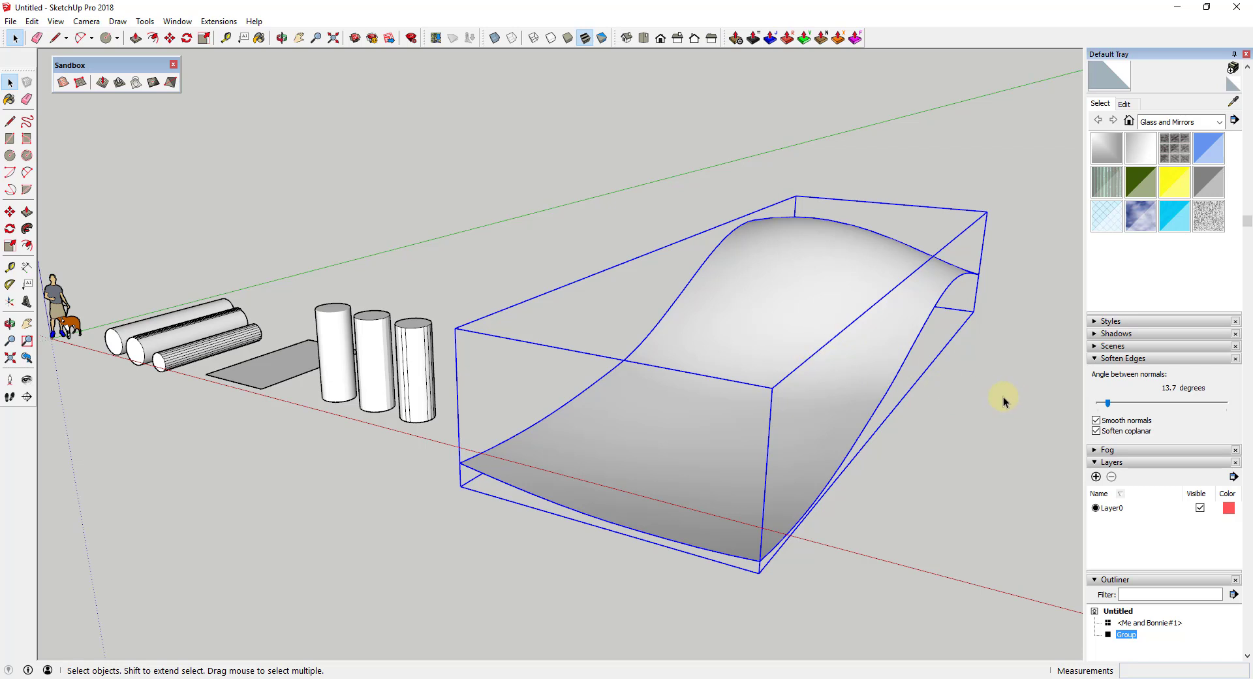
Step: Open the softened mesh group for editing and display its hidden geometry
{"action": "middle_click_drag", "start_coordinate": [781, 371], "coordinate": [789, 414]}
{"action": "double_click", "coordinate": [757, 386]}
{"action": "left_click", "coordinate": [801, 293]}
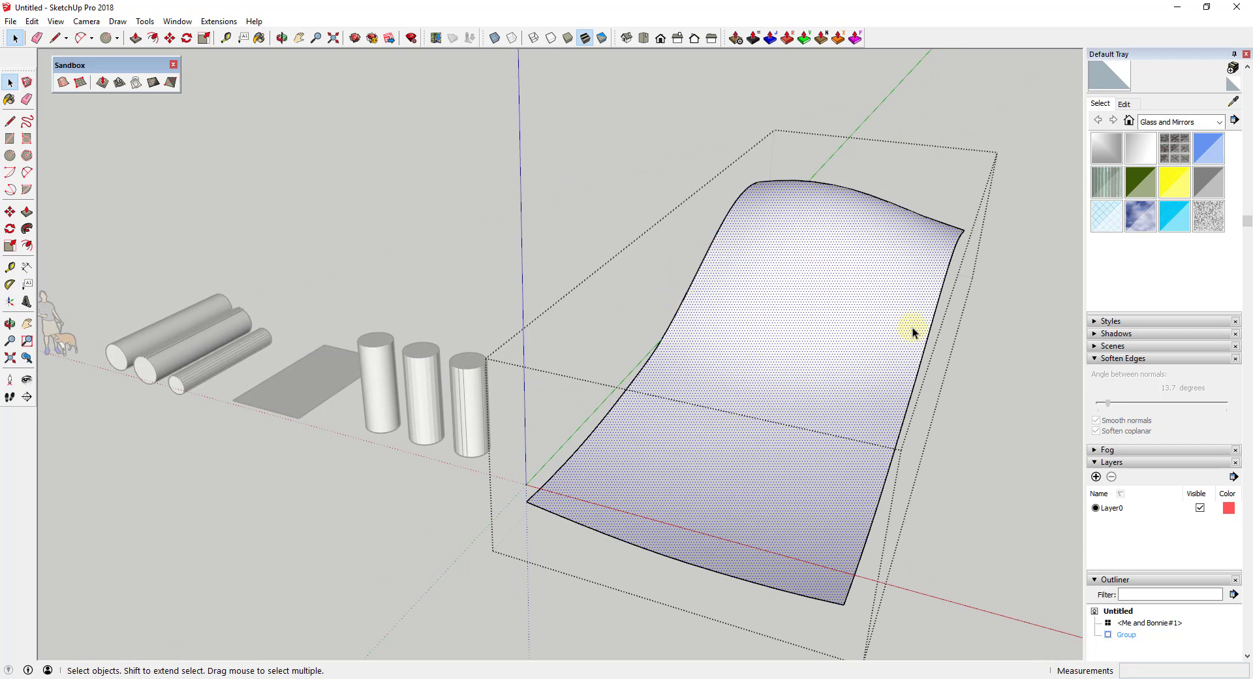
{"action": "left_click", "coordinate": [56, 22]}
{"action": "left_click", "coordinate": [72, 70]}
Step: Select two lengthwise lines of hidden edges across the mesh from the top view, leaving a path-width strip between them
{"action": "middle_click_drag", "start_coordinate": [598, 308], "coordinate": [716, 324]}
{"action": "left_click", "coordinate": [643, 38]}
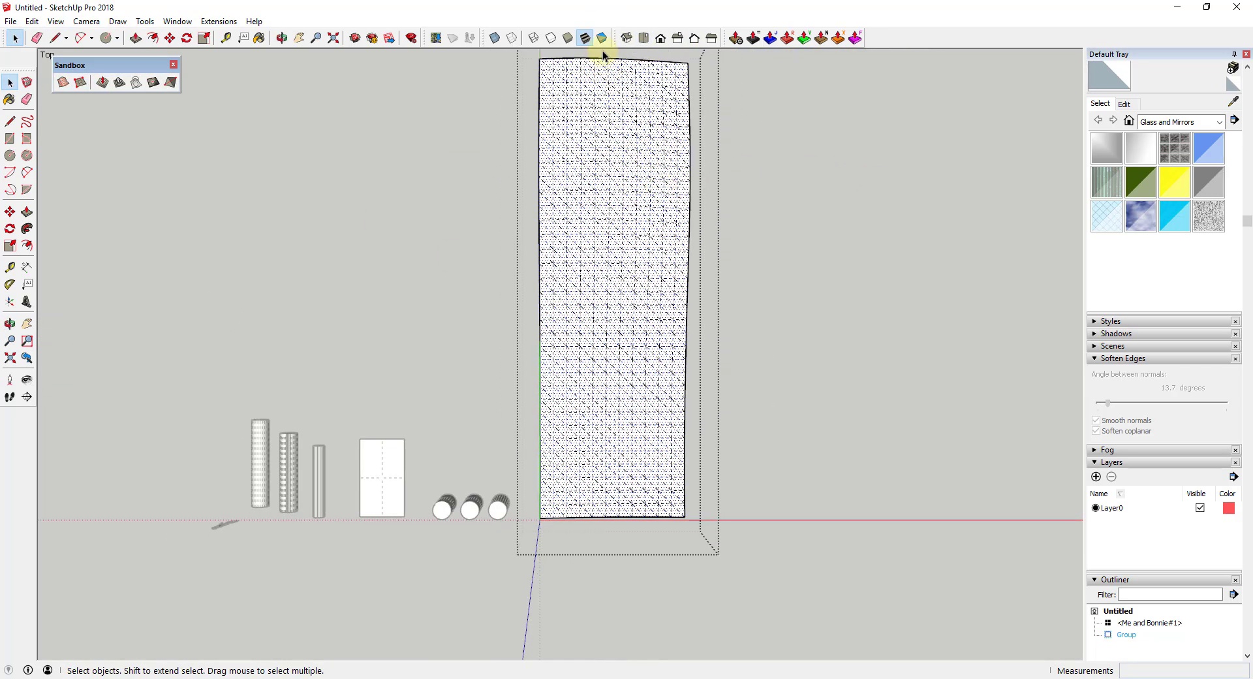
{"action": "left_click", "coordinate": [612, 530]}
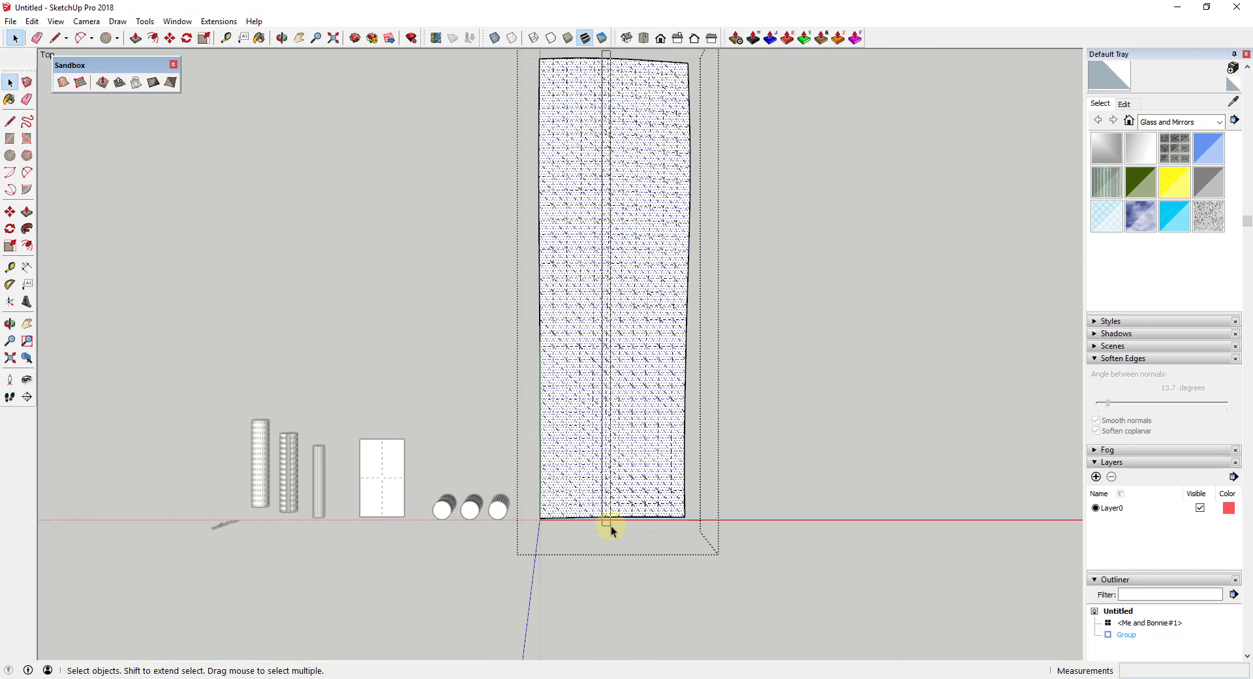
{"action": "scroll", "coordinate": [807, 393], "scroll_direction": "up", "scroll_amount": 1}
{"action": "scroll", "coordinate": [409, 359], "scroll_direction": "down", "scroll_amount": 3}
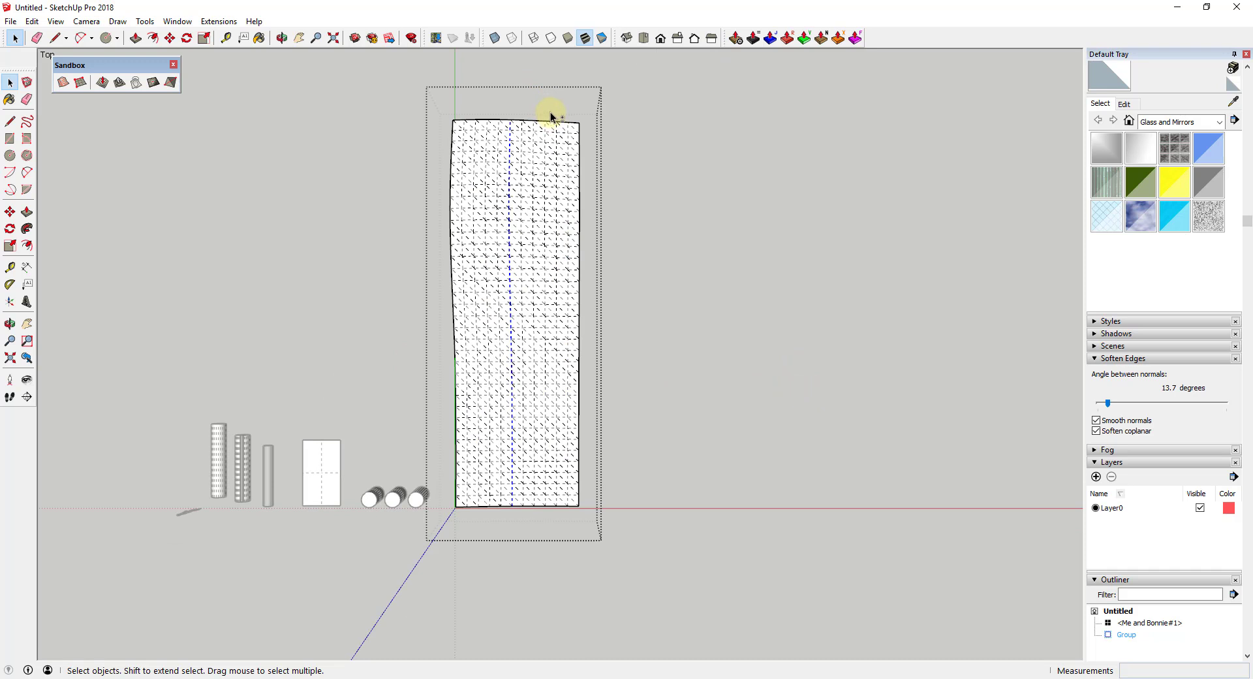
{"action": "left_click_drag", "start_coordinate": [550, 114], "coordinate": [560, 516]}
Step: Turn off Soft and Smooth for the two selected edge lines, and stop displaying hidden geometry
{"action": "middle_click_drag", "start_coordinate": [568, 406], "coordinate": [392, 6]}
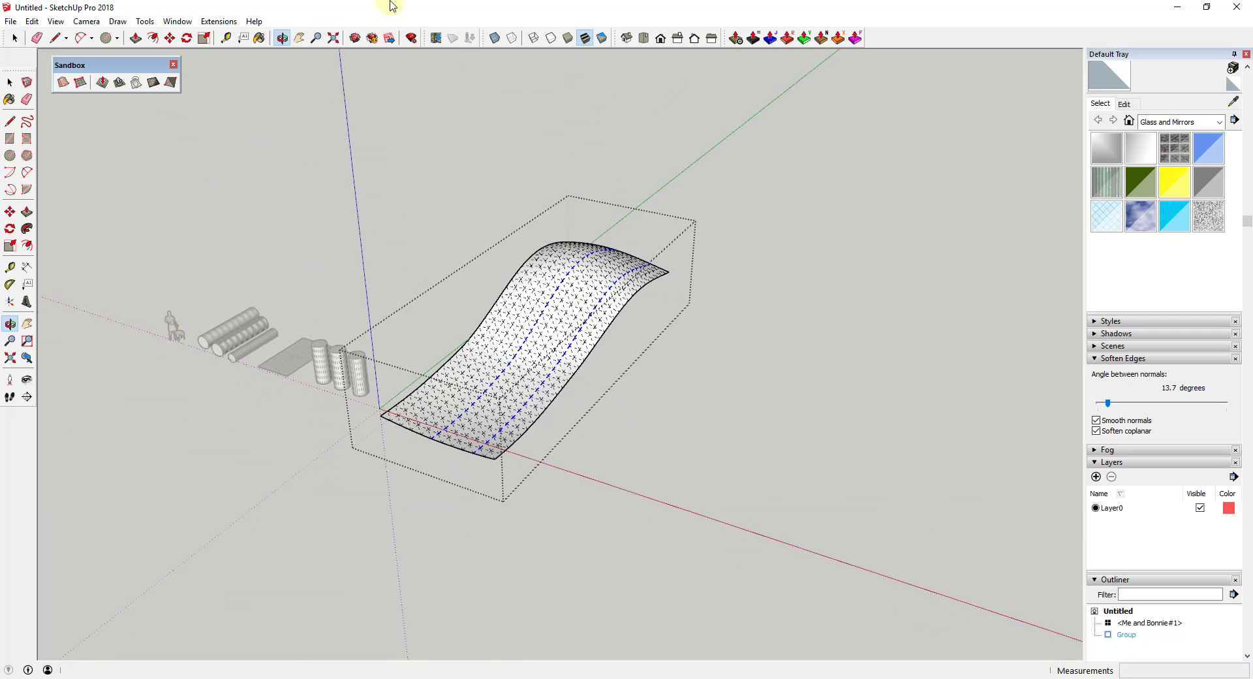
{"action": "key", "text": "space"}
{"action": "scroll", "coordinate": [526, 362], "scroll_direction": "up", "scroll_amount": 3}
{"action": "scroll", "coordinate": [1110, 256], "scroll_direction": "up", "scroll_amount": 3}
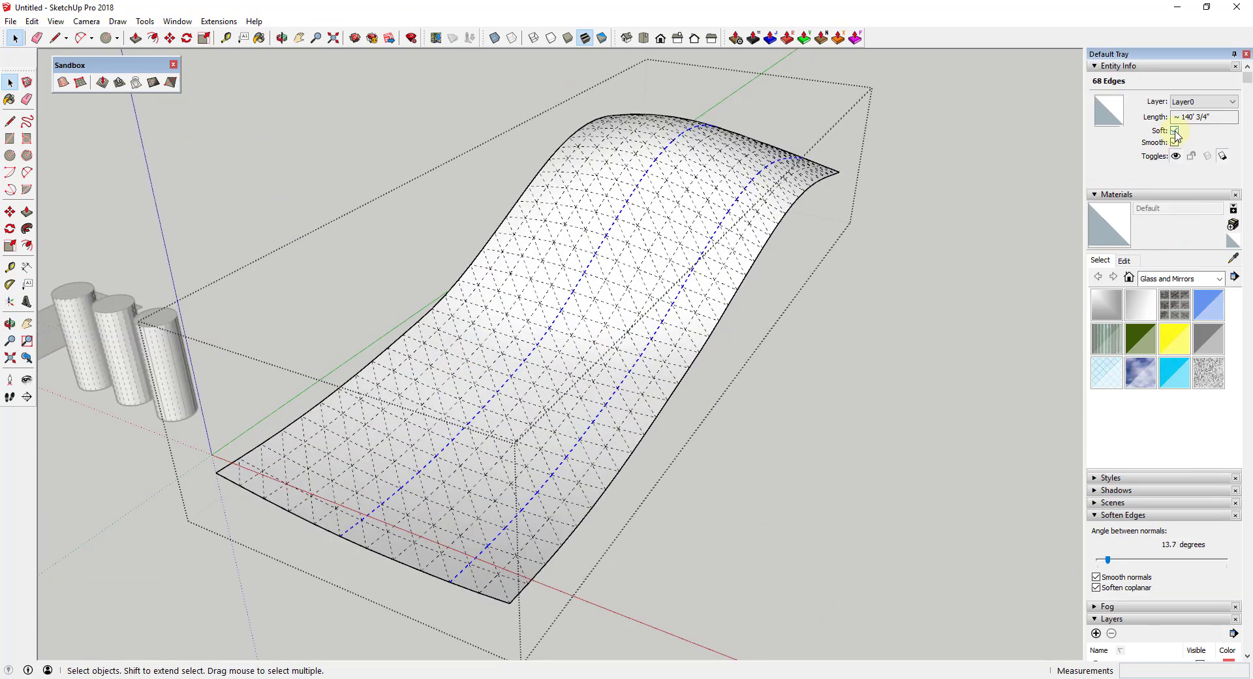
{"action": "left_click", "coordinate": [1174, 130]}
{"action": "left_click", "coordinate": [56, 21]}
{"action": "left_click", "coordinate": [97, 69]}
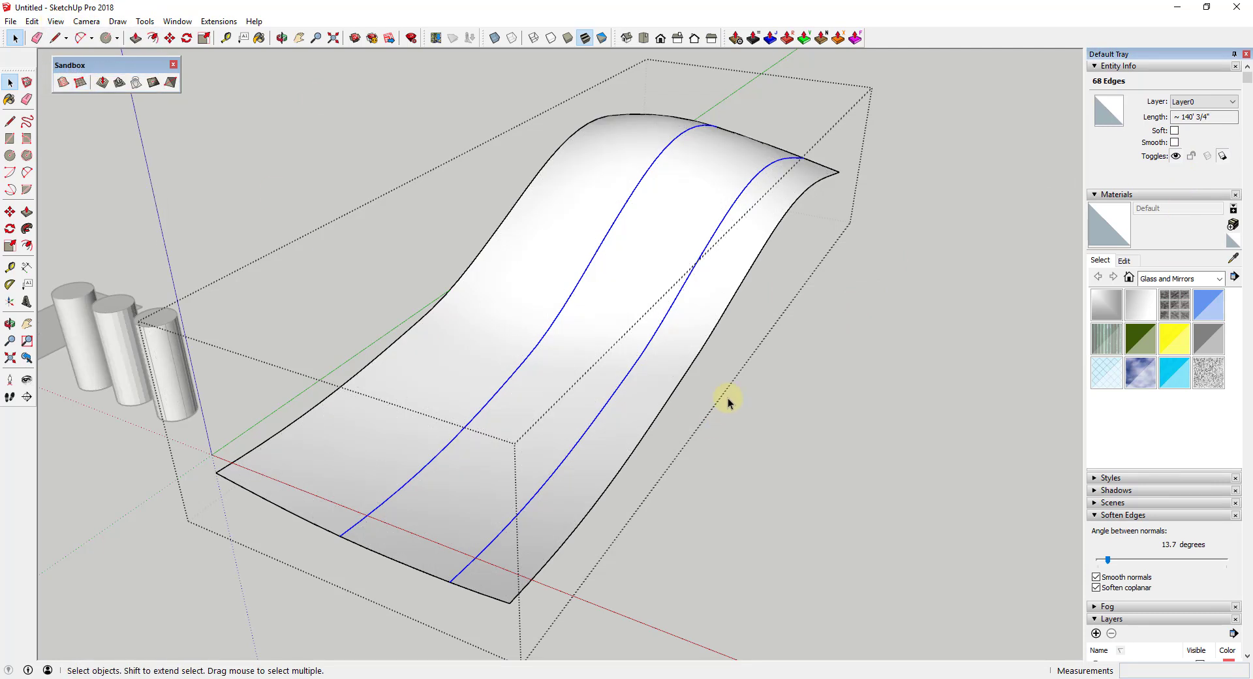
Step: Select the mesh's strips one after another to check that the two edge lines divide it into separate surfaces
{"action": "double_click", "coordinate": [645, 256]}
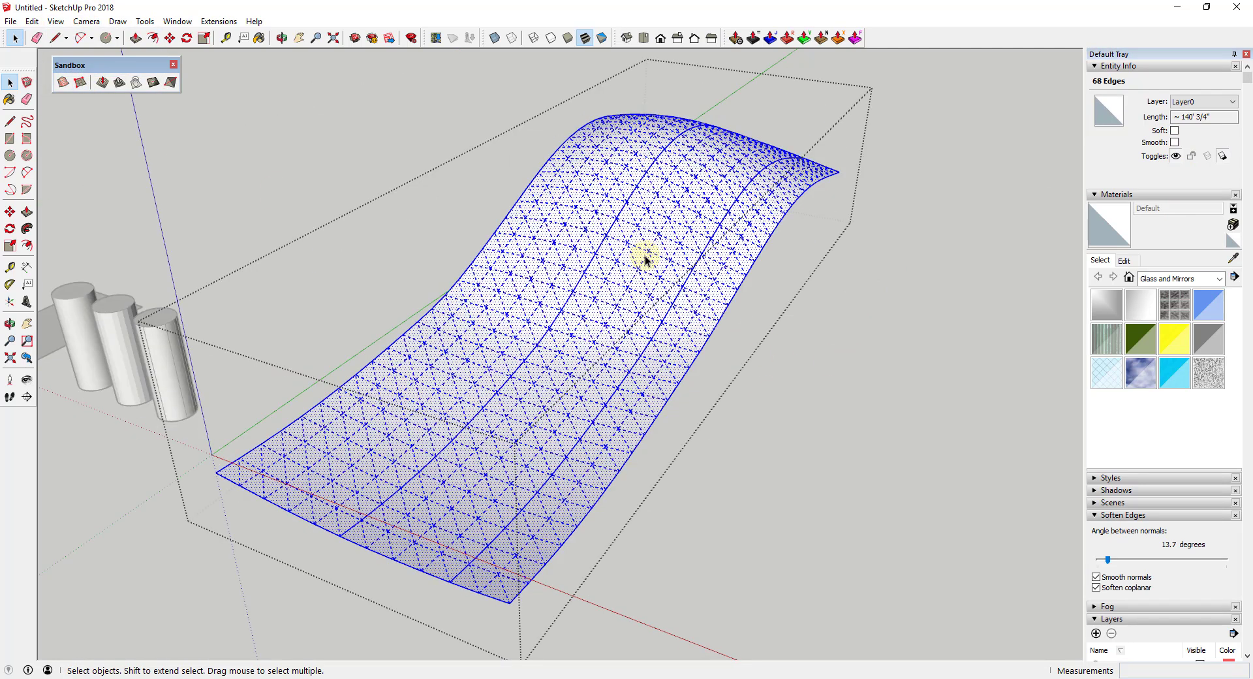
{"action": "left_click", "coordinate": [643, 269]}
{"action": "left_click", "coordinate": [552, 291]}
{"action": "left_click", "coordinate": [679, 316]}
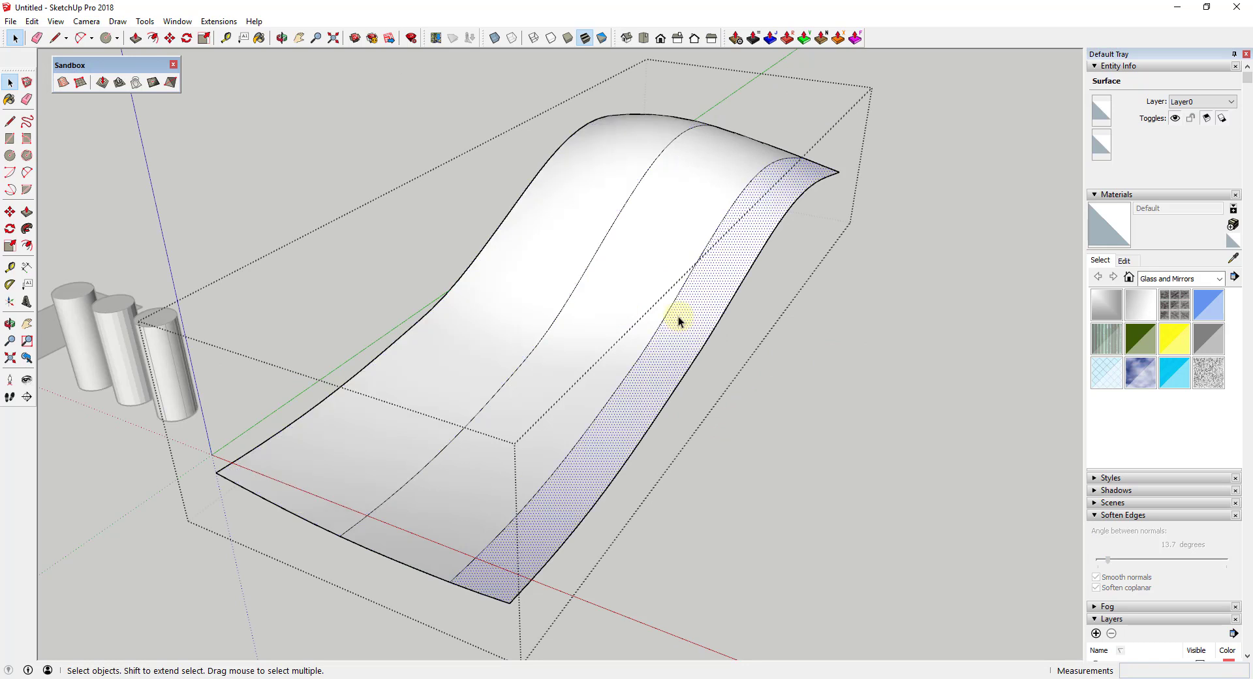
{"action": "left_click", "coordinate": [617, 287]}
{"action": "middle_click_drag", "start_coordinate": [554, 253], "coordinate": [636, 281]}
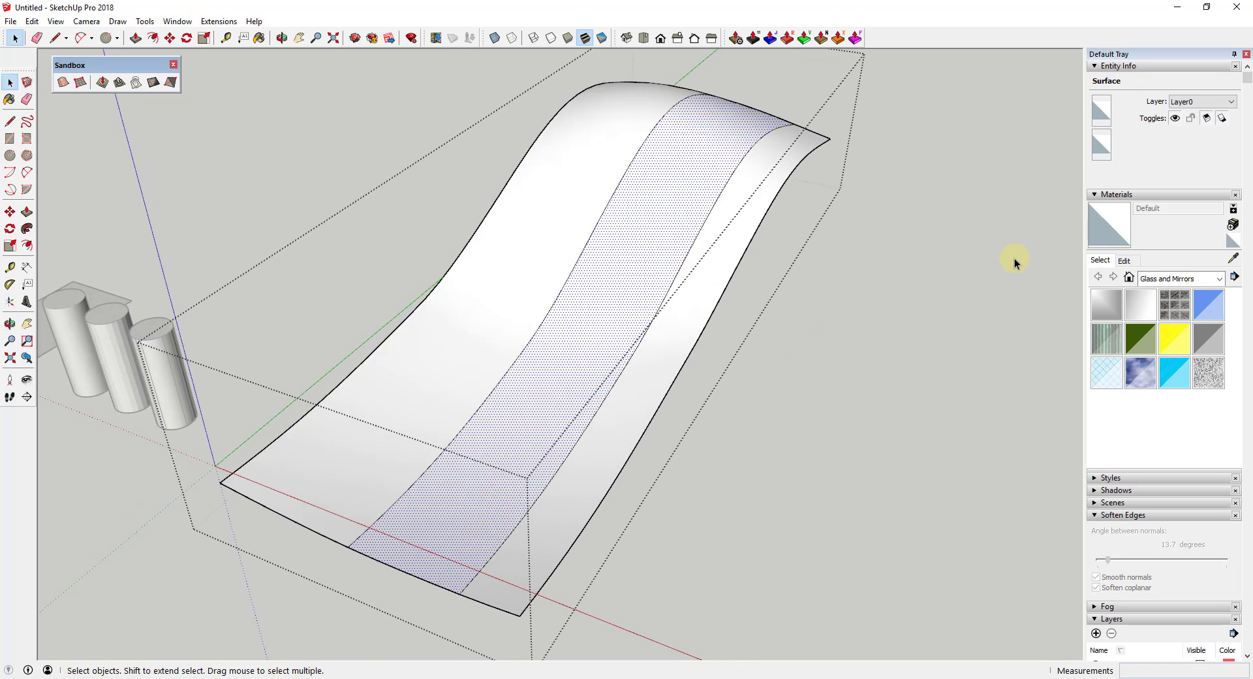
Step: Paint the mesh's middle strip with Groundcover Gravel 1 inch from the Landscaping, Fencing and Vegetation materials
{"action": "left_click", "coordinate": [1164, 280]}
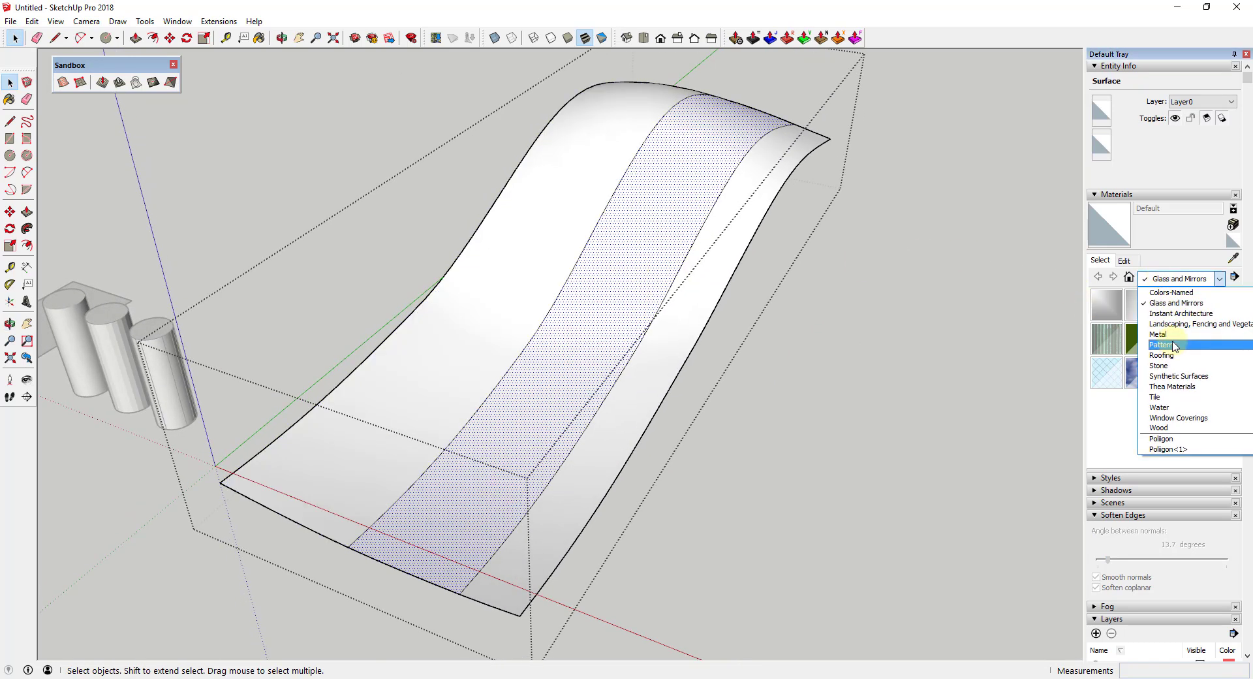
{"action": "scroll", "coordinate": [1175, 364], "scroll_direction": "up", "scroll_amount": 3}
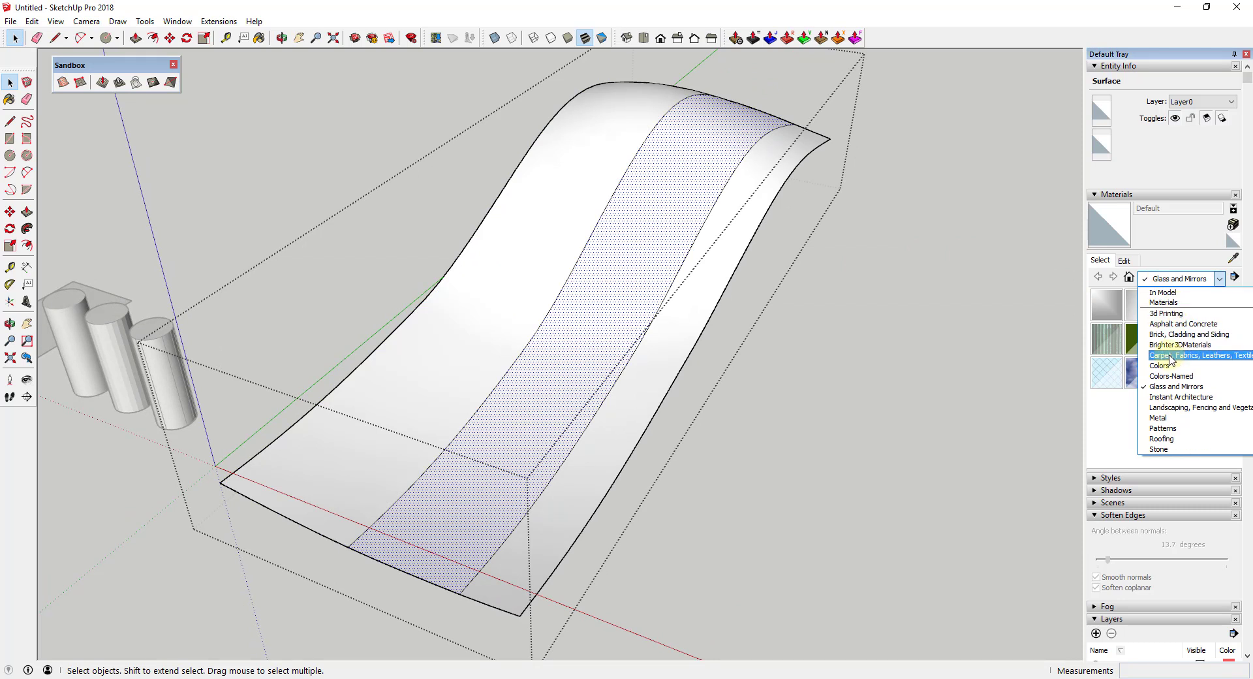
{"action": "left_click", "coordinate": [1185, 407]}
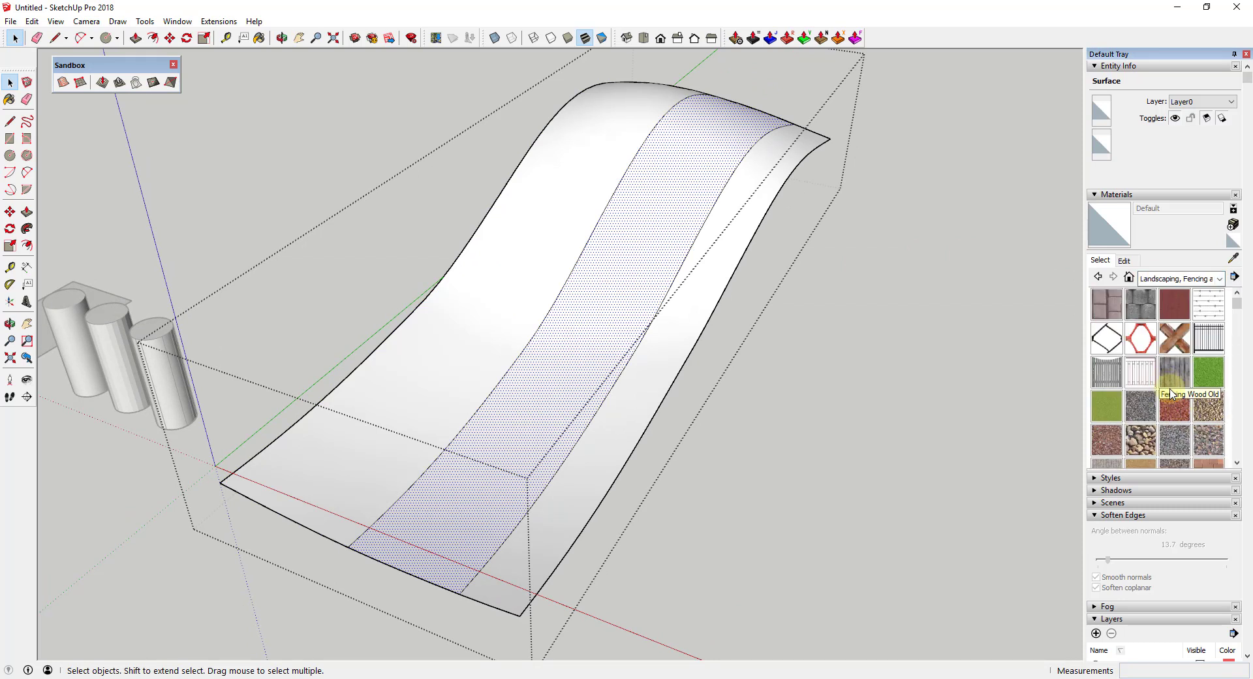
{"action": "left_click", "coordinate": [1203, 409]}
{"action": "left_click", "coordinate": [620, 261]}
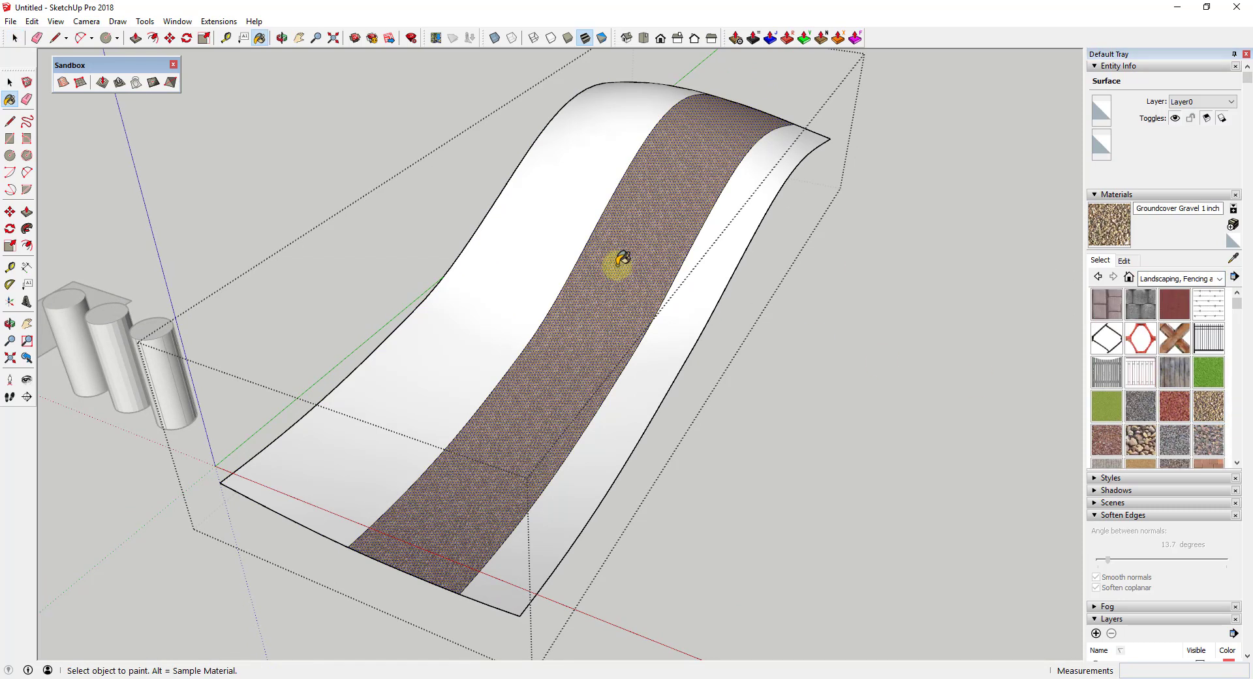
Step: Paint the two outer strips of the mesh with Grass Dark Green and view the finished terrain from a lower angle
{"action": "left_click", "coordinate": [1208, 372]}
{"action": "left_click", "coordinate": [713, 240]}
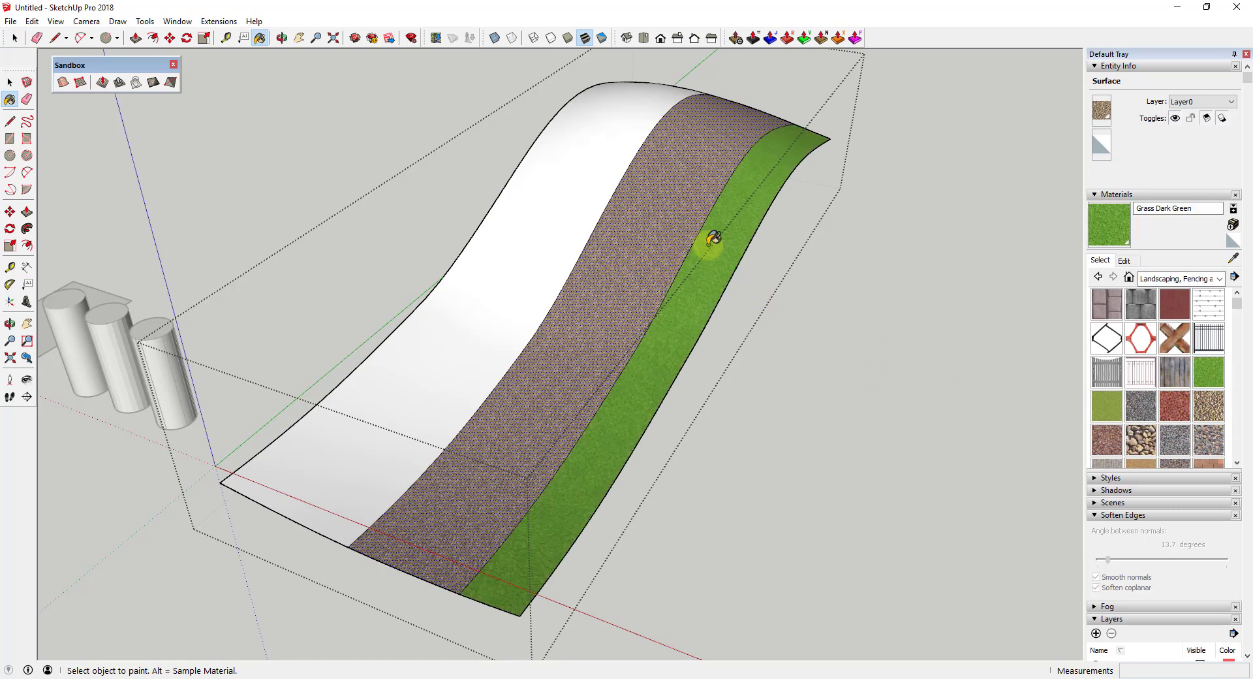
{"action": "left_click", "coordinate": [607, 186]}
{"action": "mouse_move", "coordinate": [606, 186]}
{"action": "middle_mouse_down"}
{"action": "mouse_move", "coordinate": [557, 159]}
{"action": "mouse_move", "coordinate": [638, 389]}
{"action": "mouse_move", "coordinate": [828, 190]}
{"action": "mouse_move", "coordinate": [668, 352]}
{"action": "mouse_move", "coordinate": [876, 196]}
{"action": "middle_mouse_up"}
{"action": "key", "text": "space"}
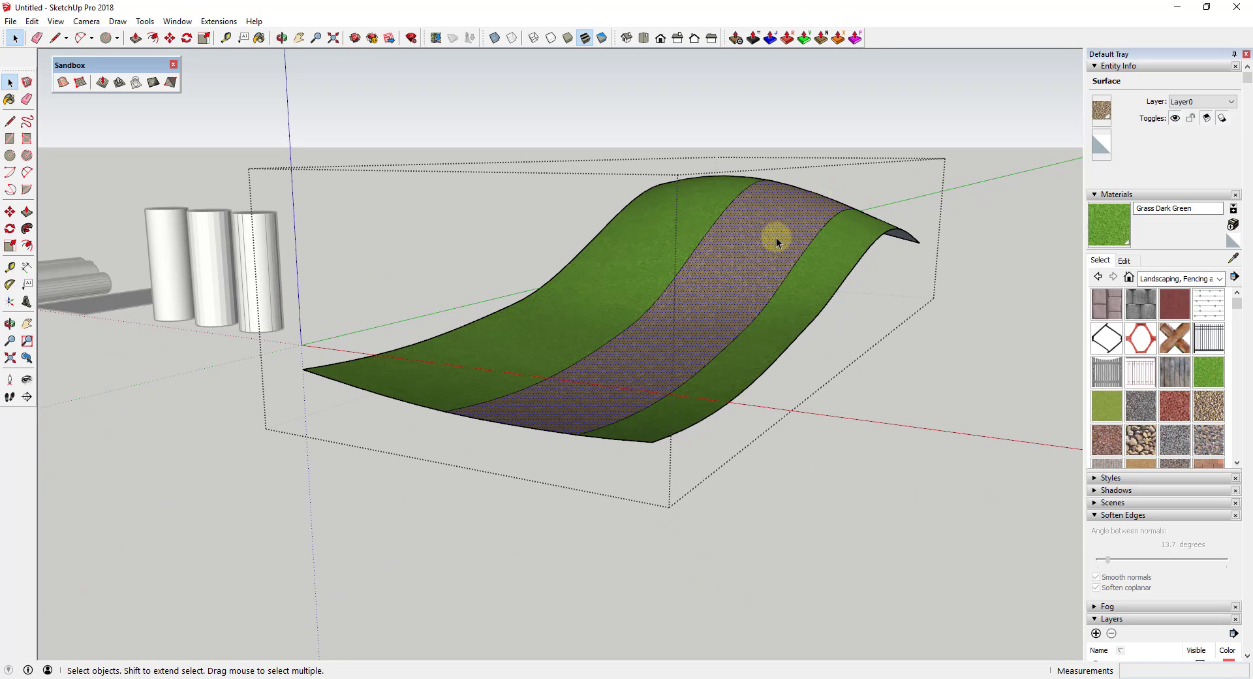